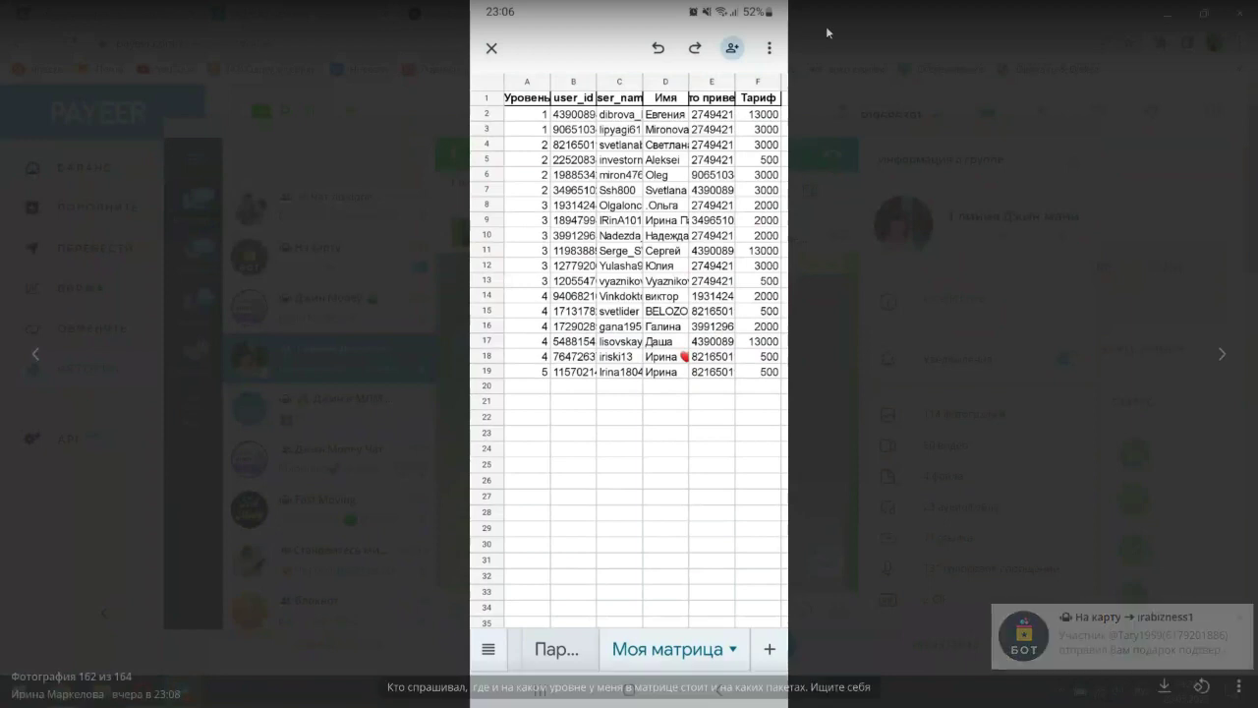
- Close the full-screen spreadsheet photo to get back to the 1 линия Джин мани chat
click(1168, 17)
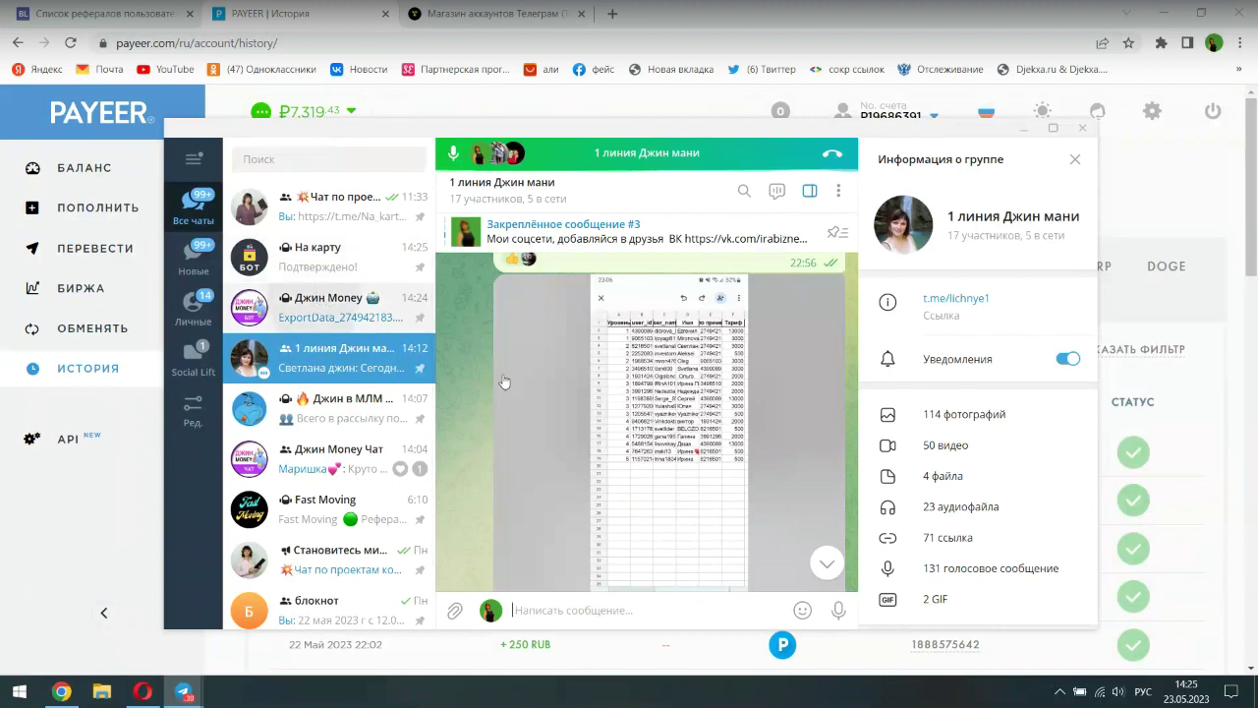
- Switch to the Джин Money bot, restart it with /start, and open its Настройки options
key(alt+Up)
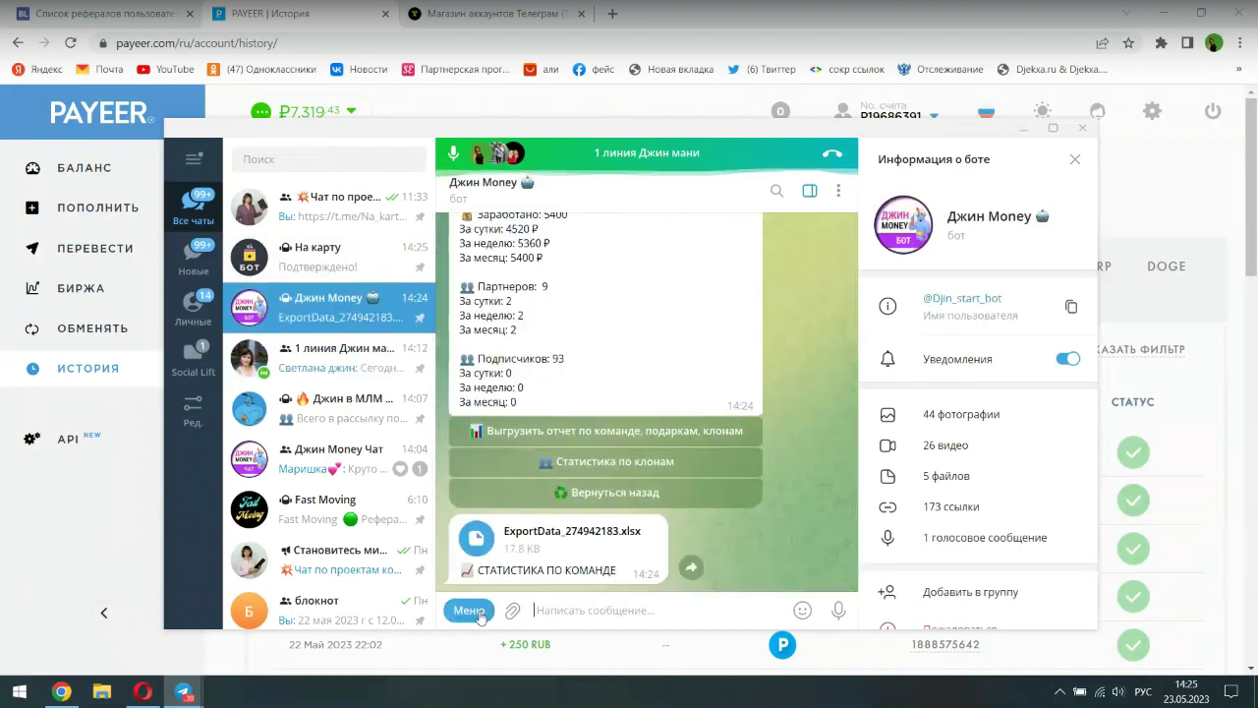
click(470, 610)
click(484, 578)
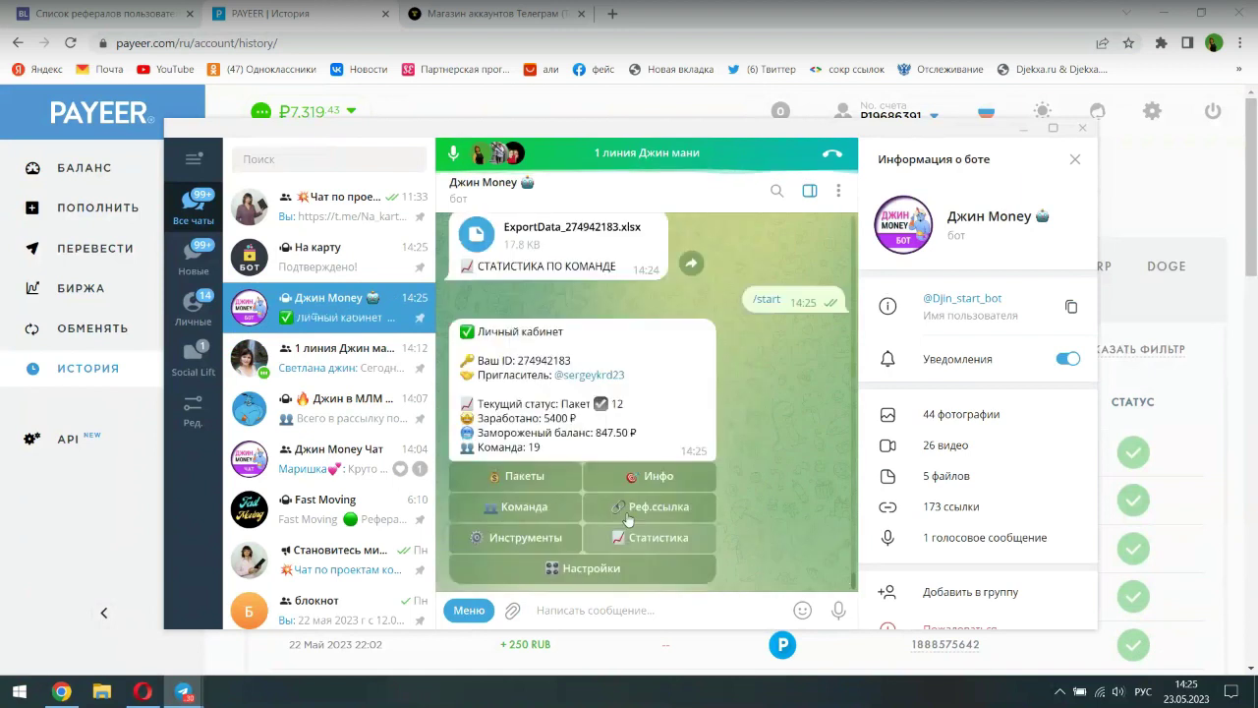
click(623, 564)
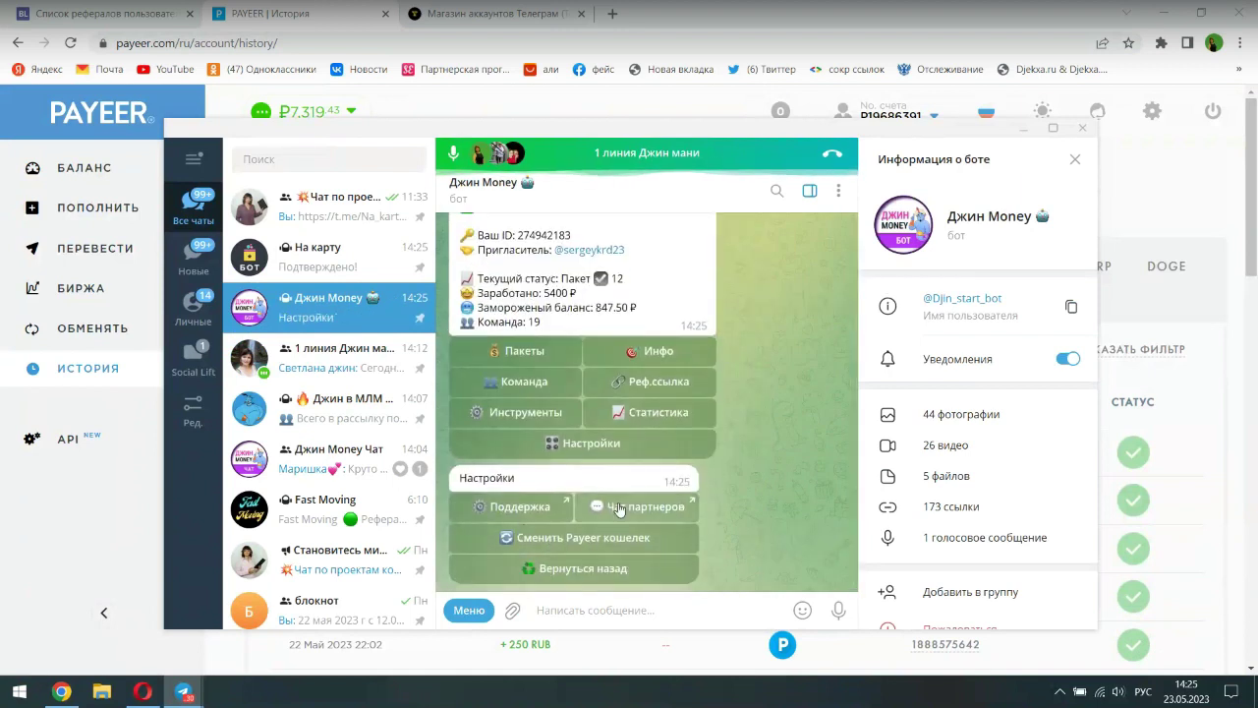
- Open the Джин Money Чат partners group, then minimize Telegram to reveal the Payeer history
double_click(618, 508)
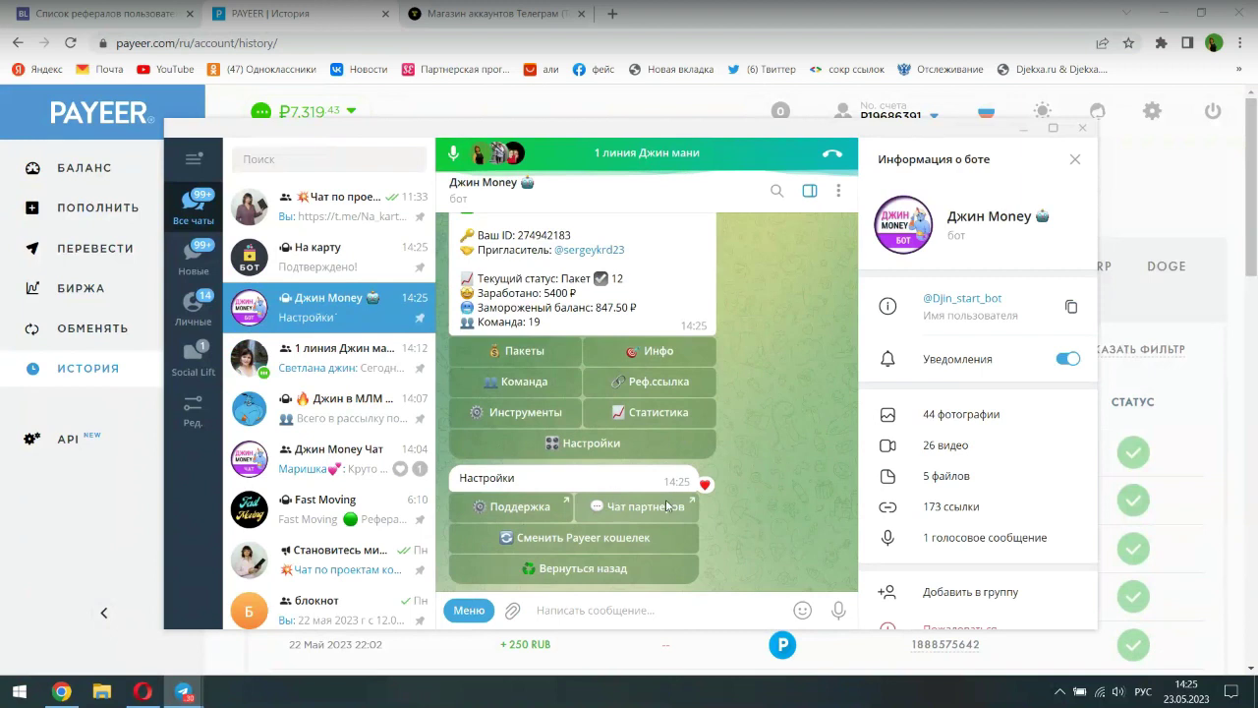
click(667, 505)
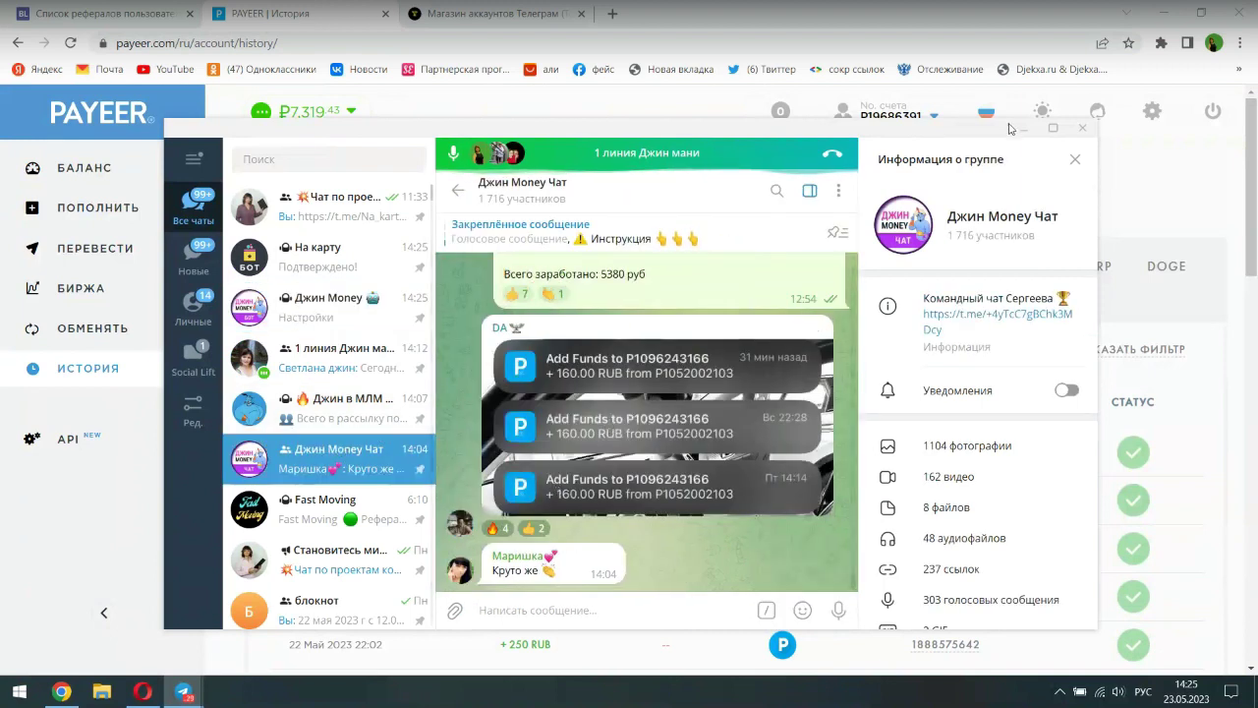
click(1023, 128)
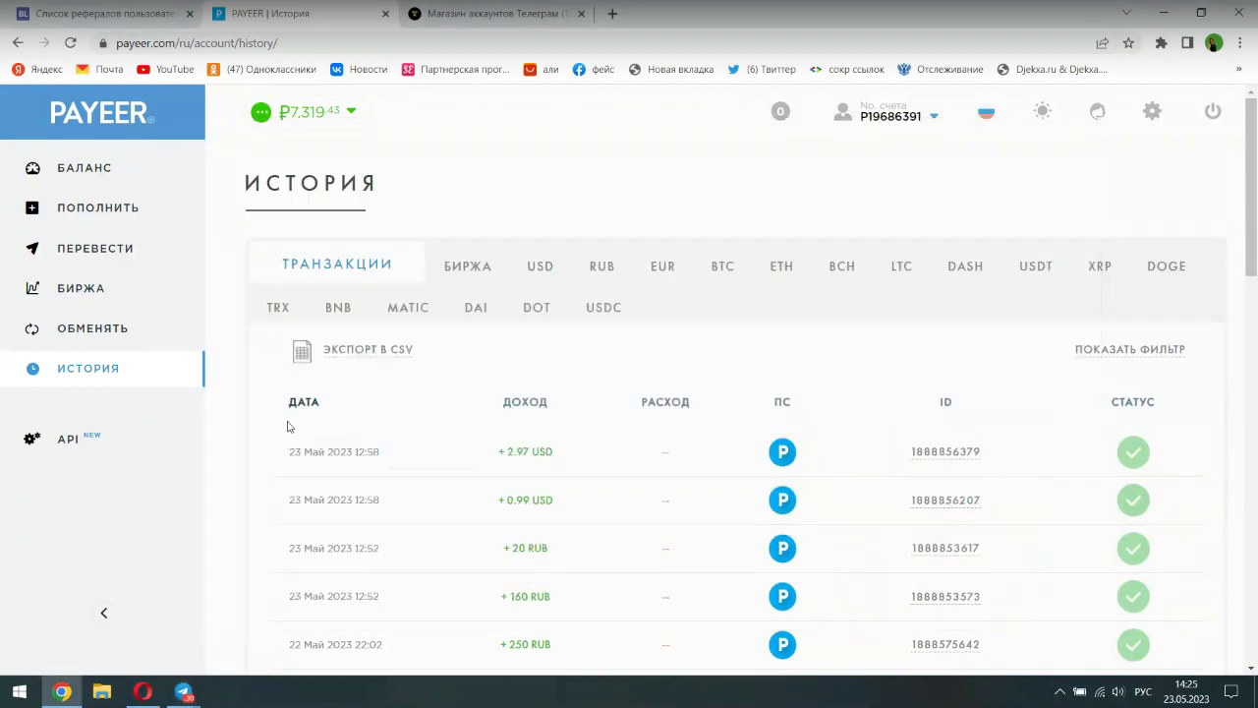
scroll(687, 464, down, 1)
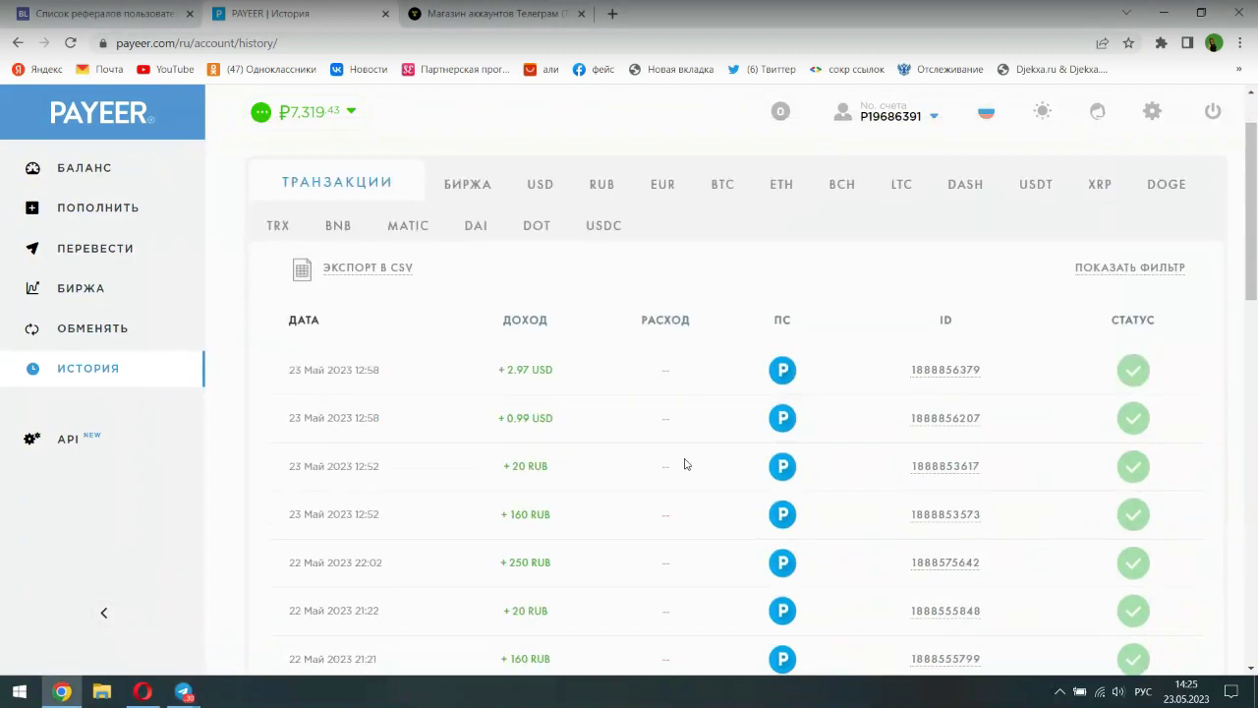
scroll(686, 464, up, 1)
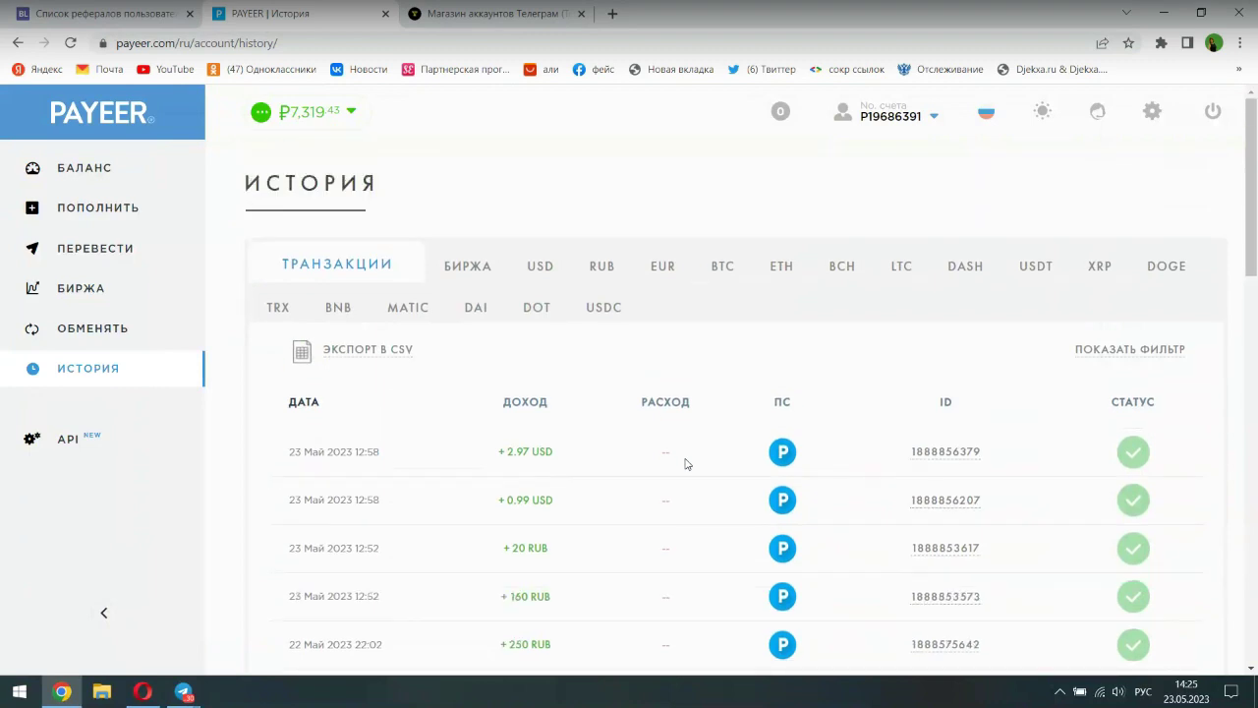
mouse_move(855, 141)
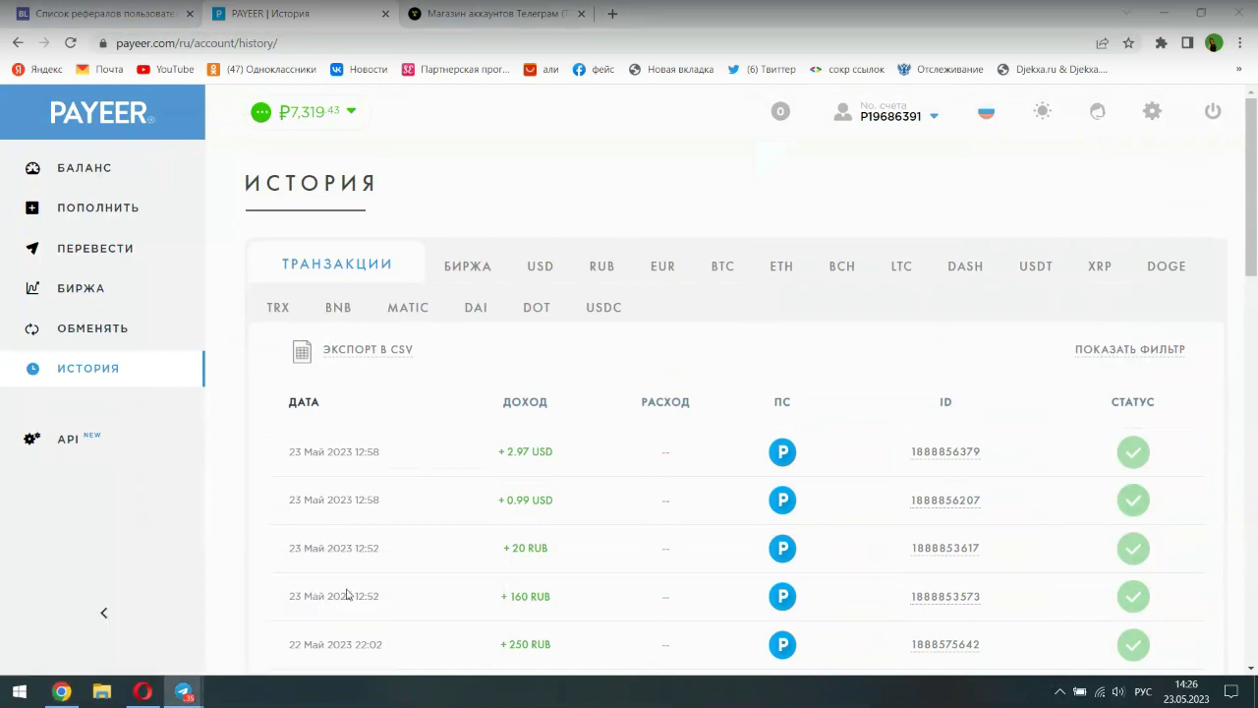
click(85, 622)
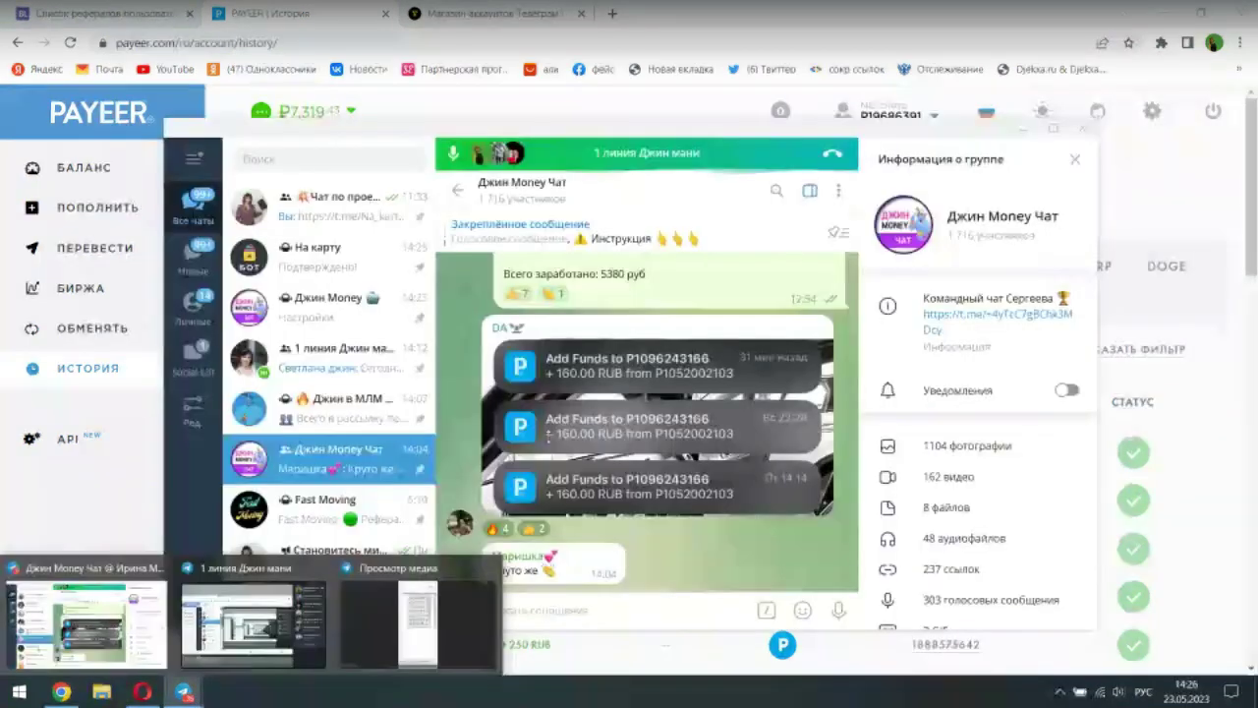
- From the 1 линия Джин мани chat, open t.me/zapysk_novichkamlm and scroll to its earliest posts
click(247, 629)
scroll(631, 400, up, 10)
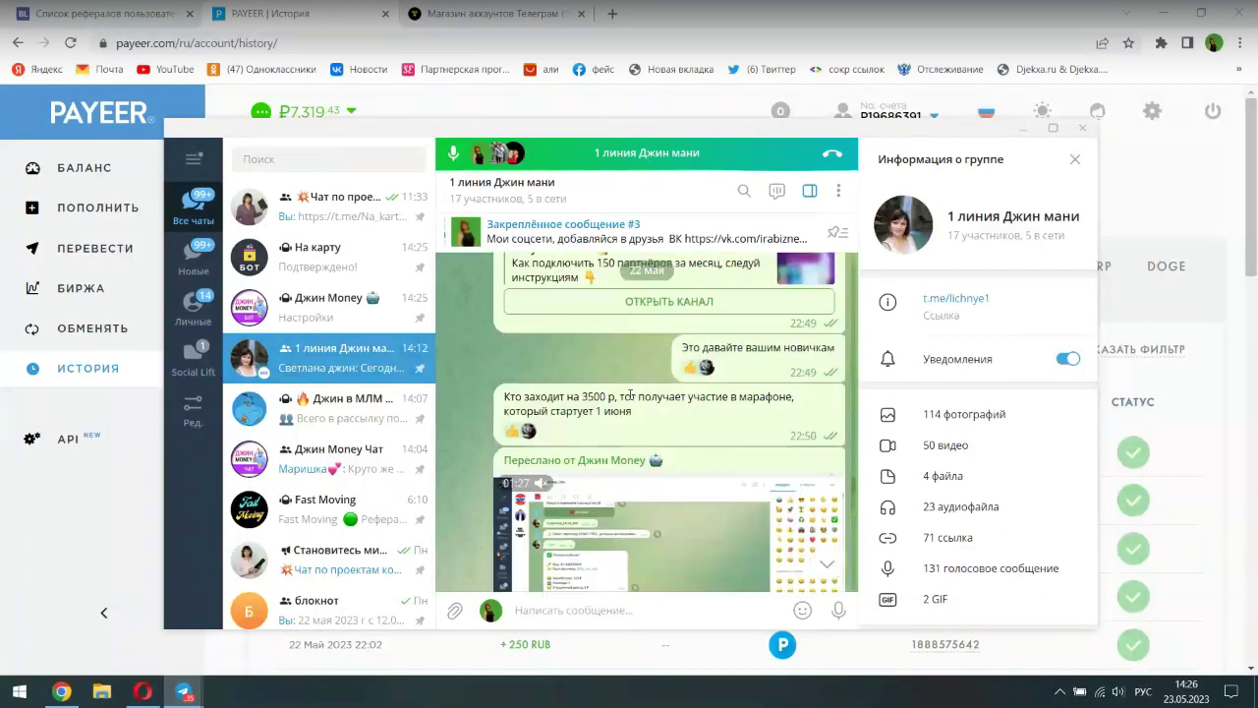
scroll(630, 400, down, 3)
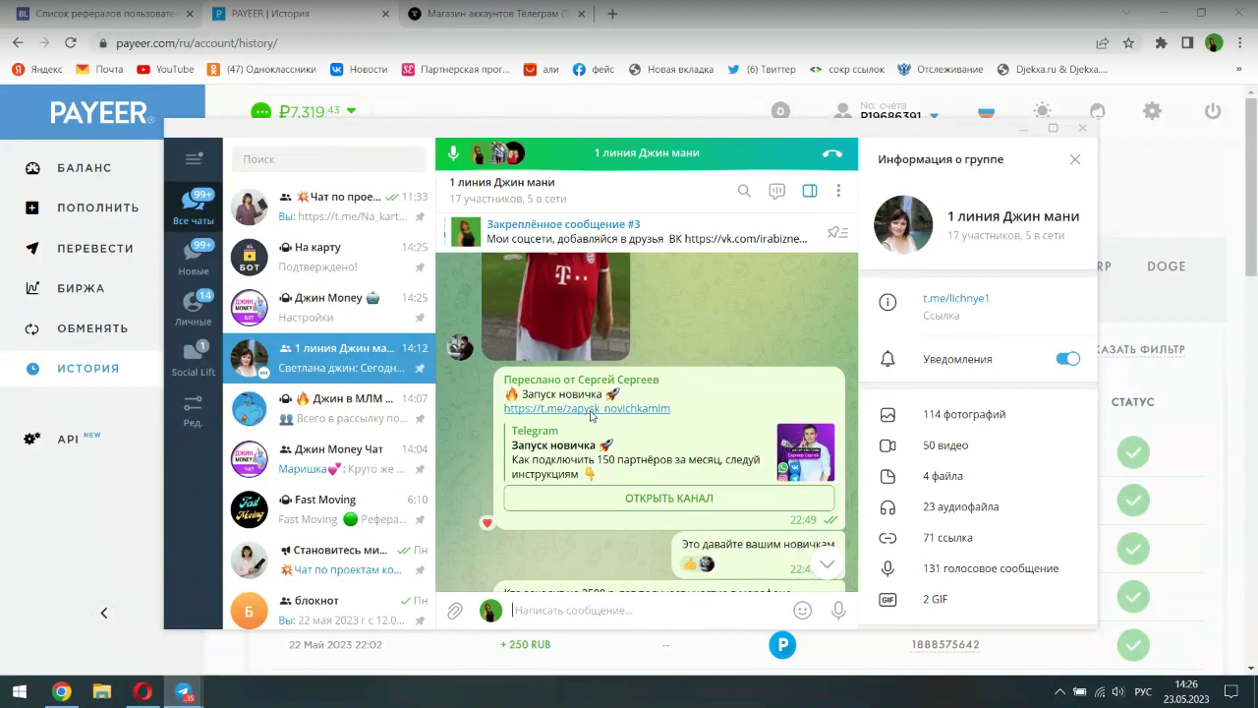
click(591, 409)
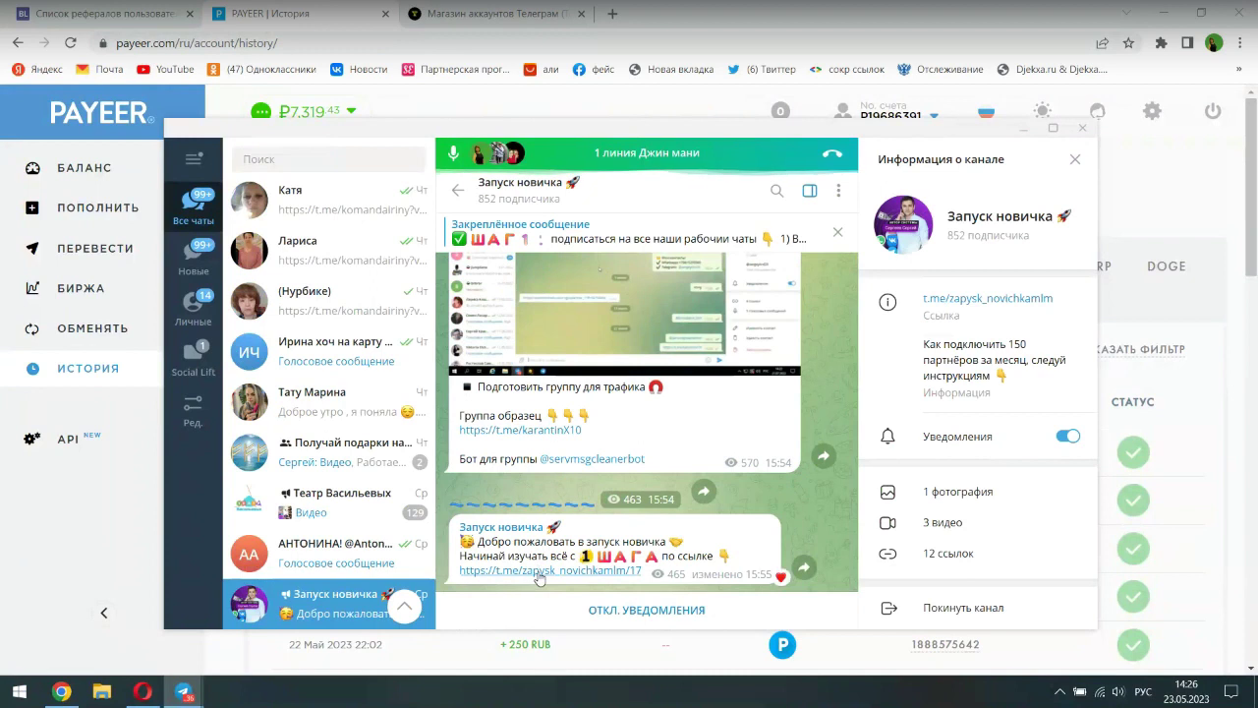
scroll(585, 443, up, 10)
scroll(578, 376, up, 3)
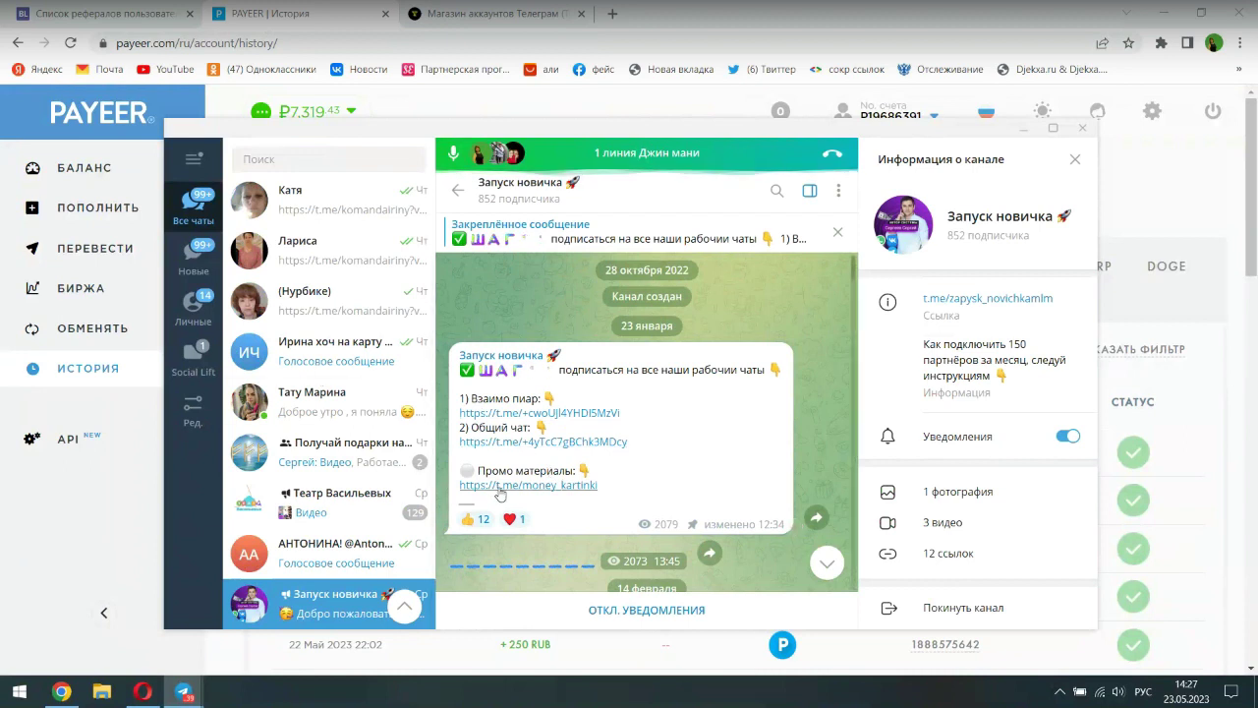
- Open PROMO | Джин Money via t.me/money_kartinki, heart a promo post, and browse its Instagram files
click(500, 485)
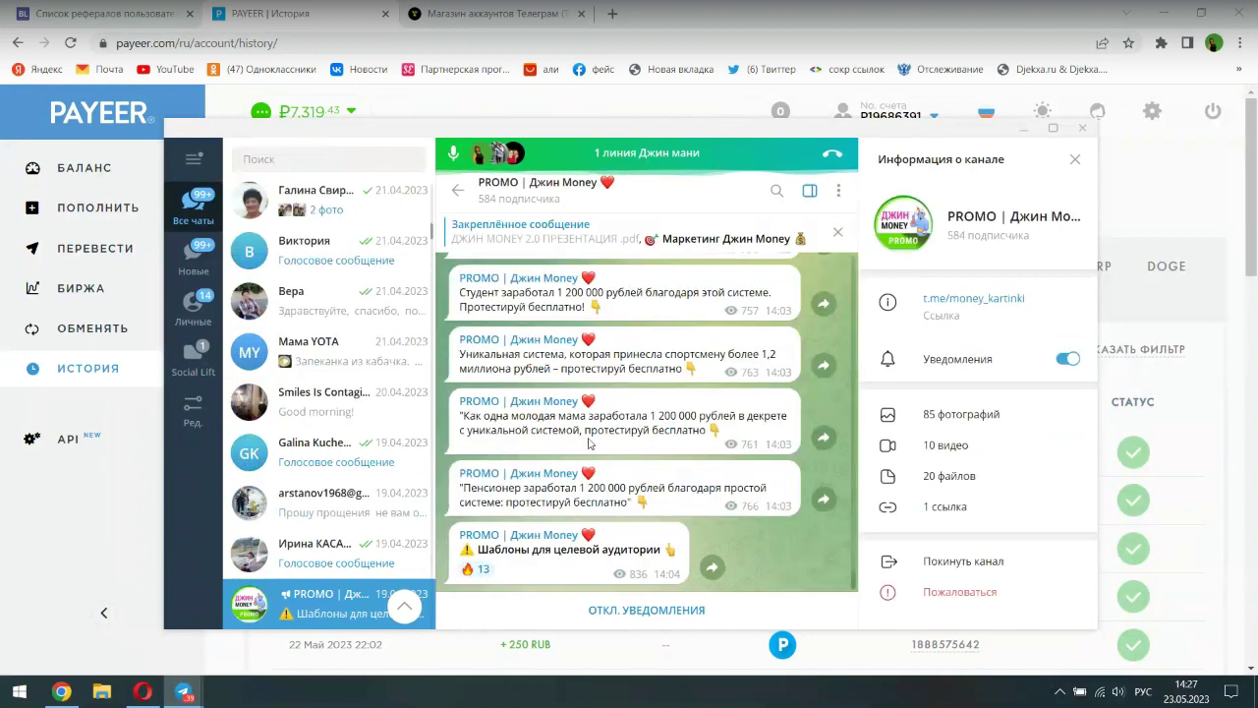
double_click(590, 448)
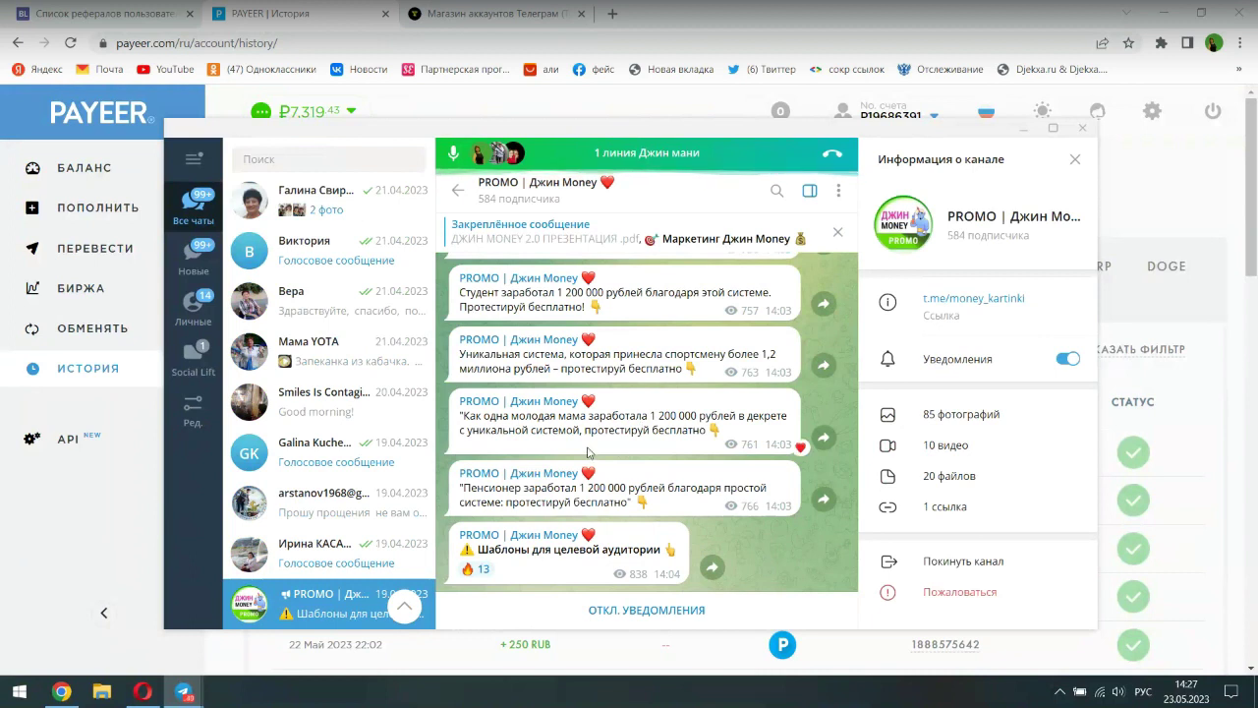
scroll(580, 384, up, 5)
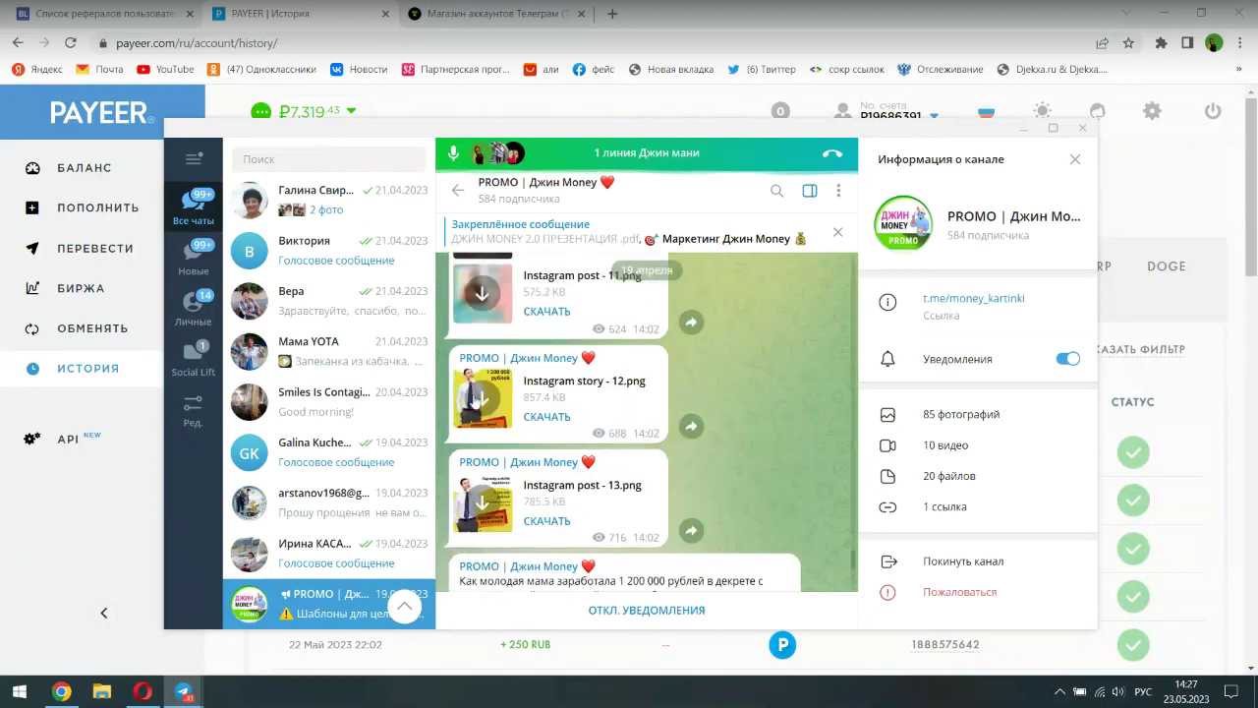
scroll(531, 403, up, 2)
scroll(531, 403, up, 5)
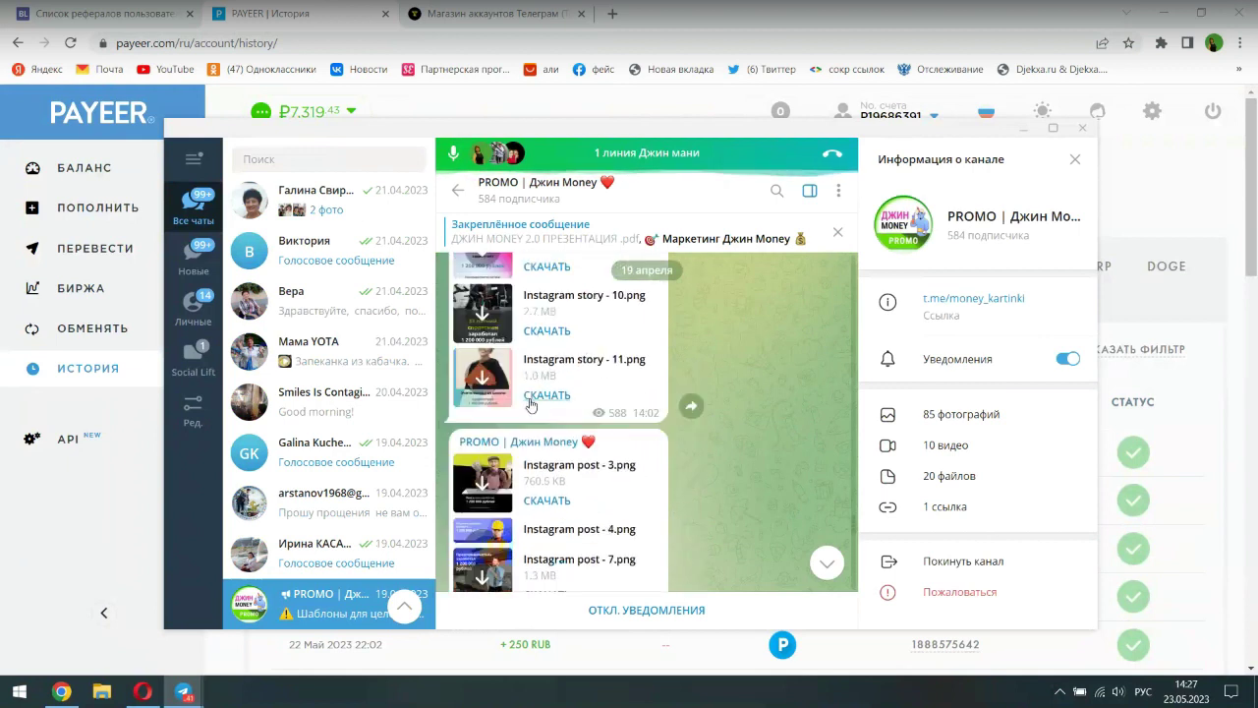
scroll(531, 403, up, 10)
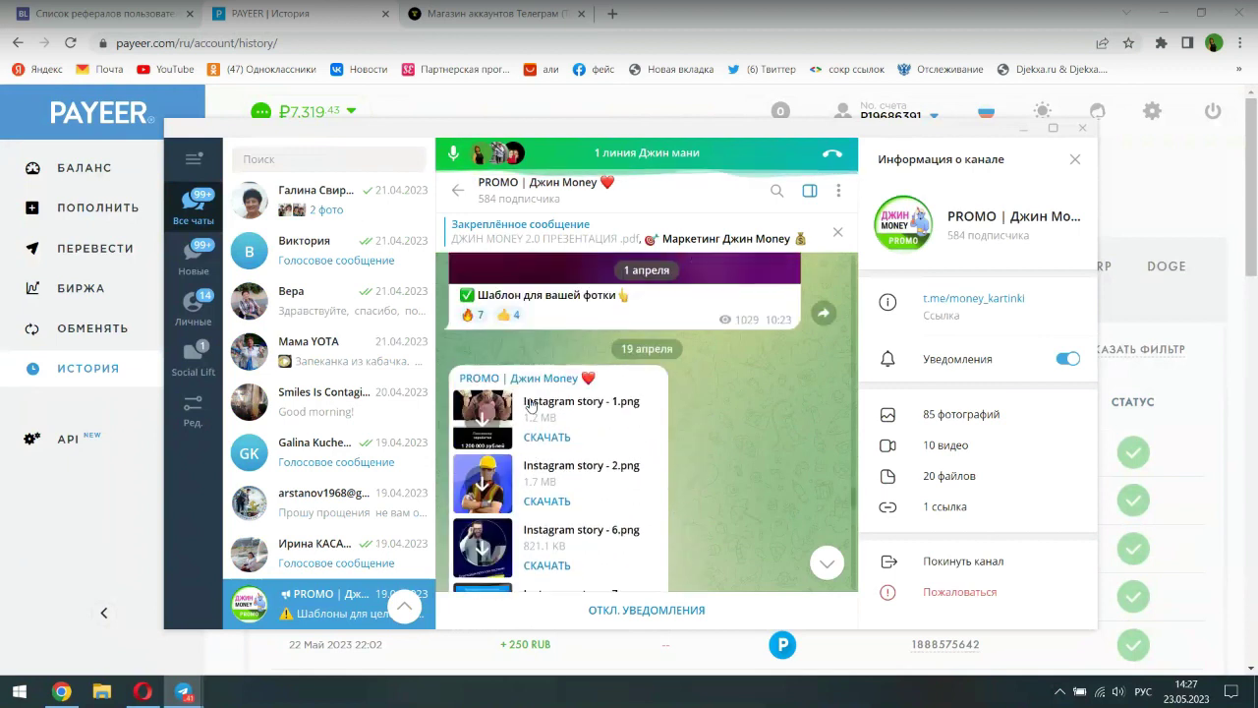
scroll(531, 403, up, 8)
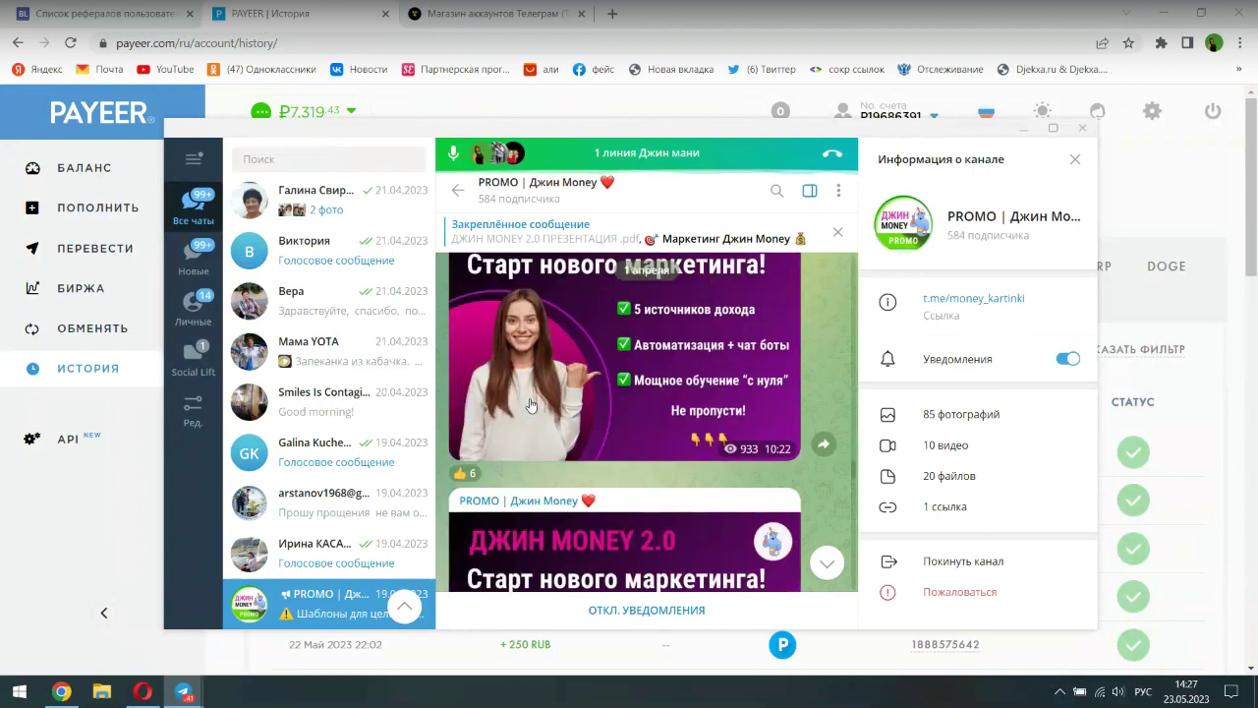
scroll(531, 403, down, 10)
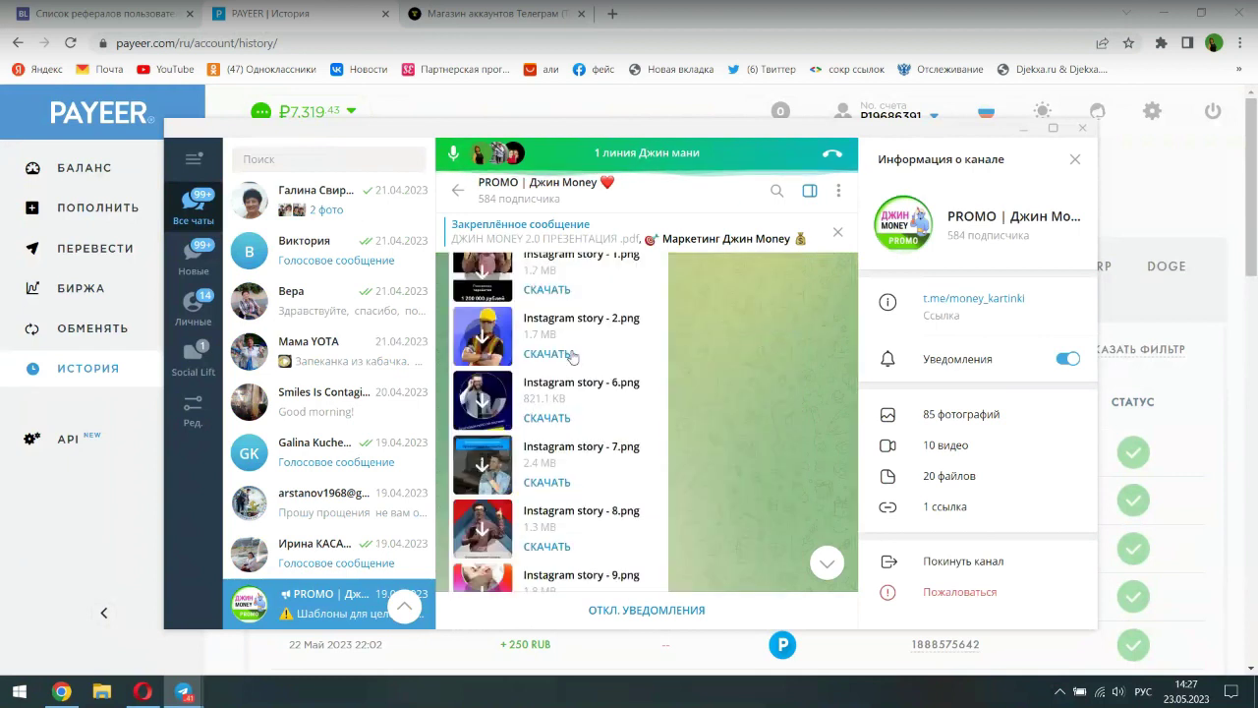
scroll(723, 491, down, 3)
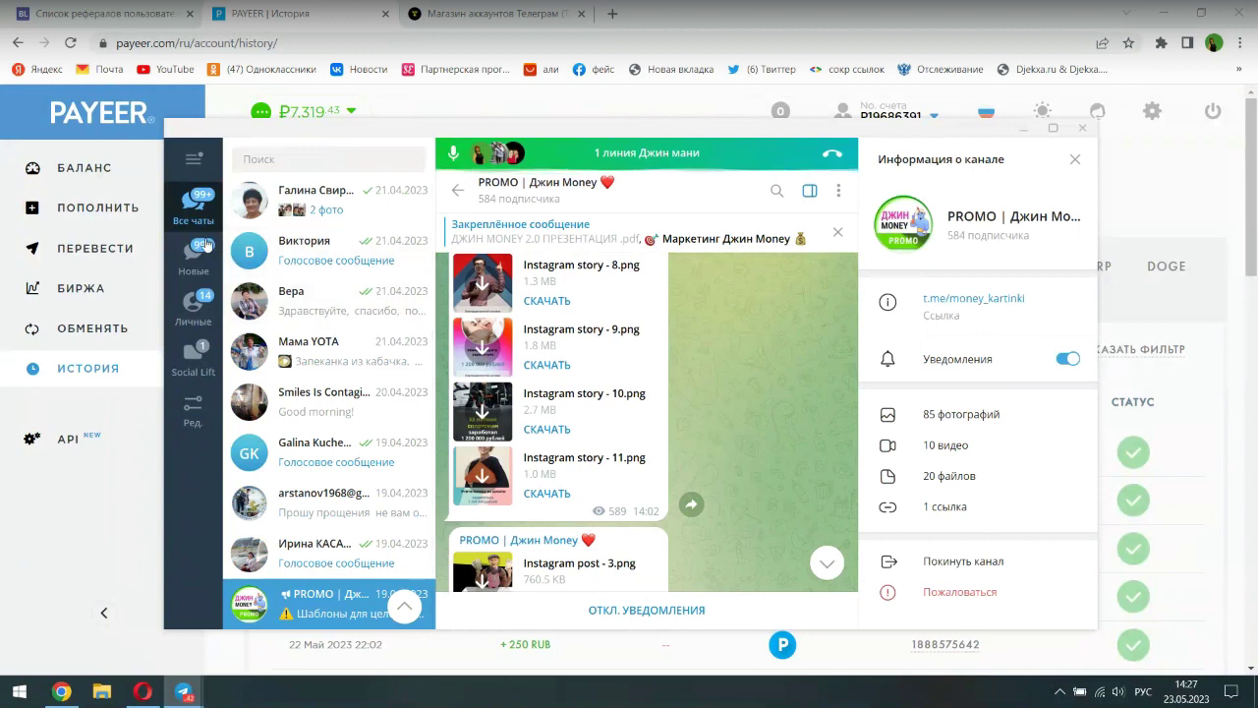
- Reopen the Запуск новичка channel from the 1 линия Джин мани group
click(193, 206)
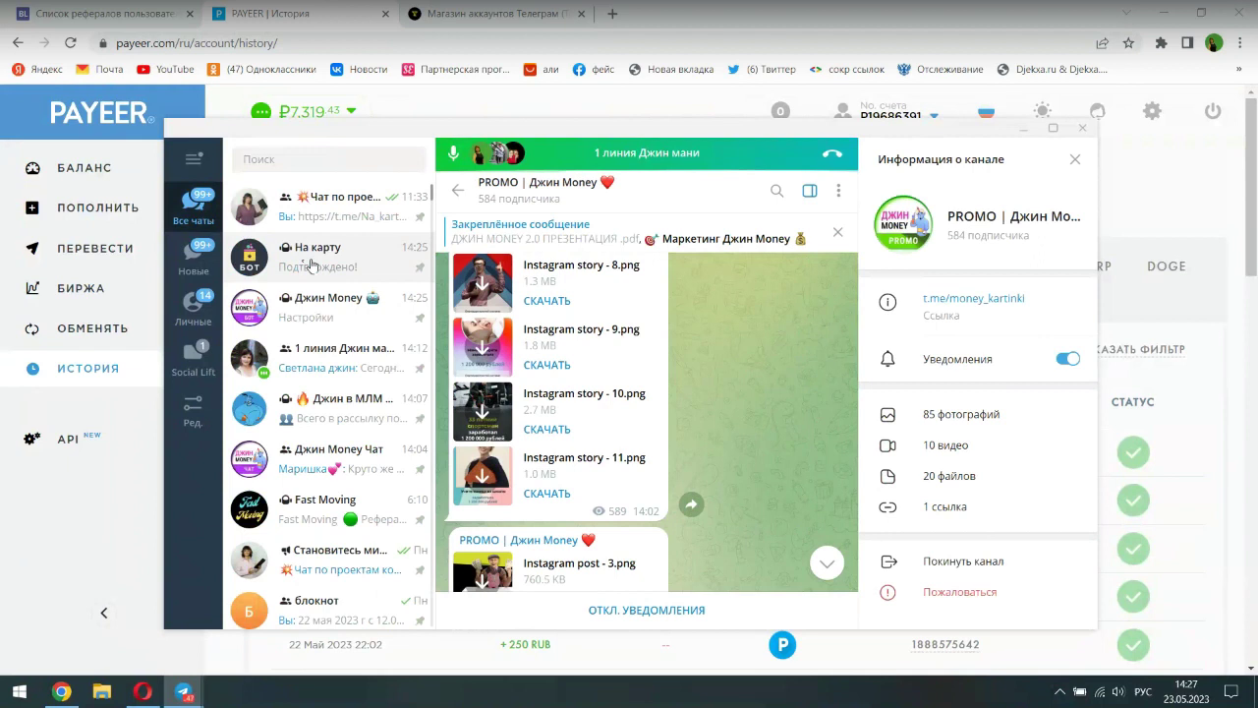
click(325, 304)
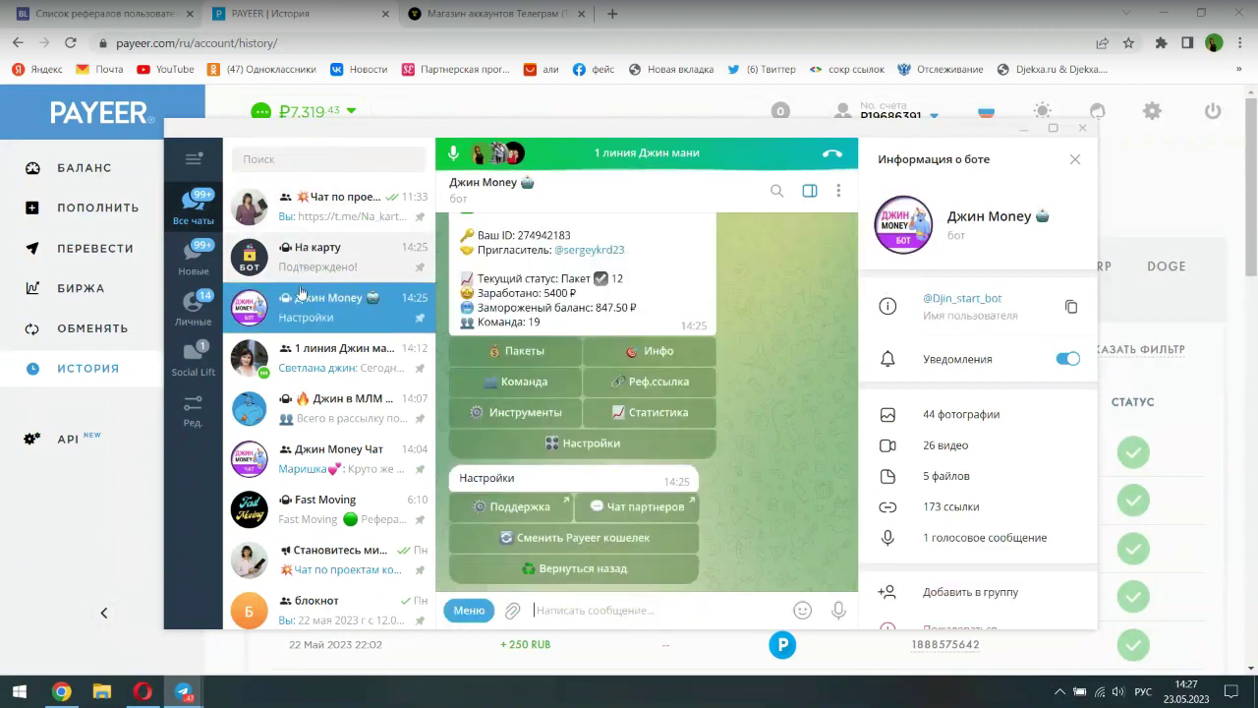
click(406, 363)
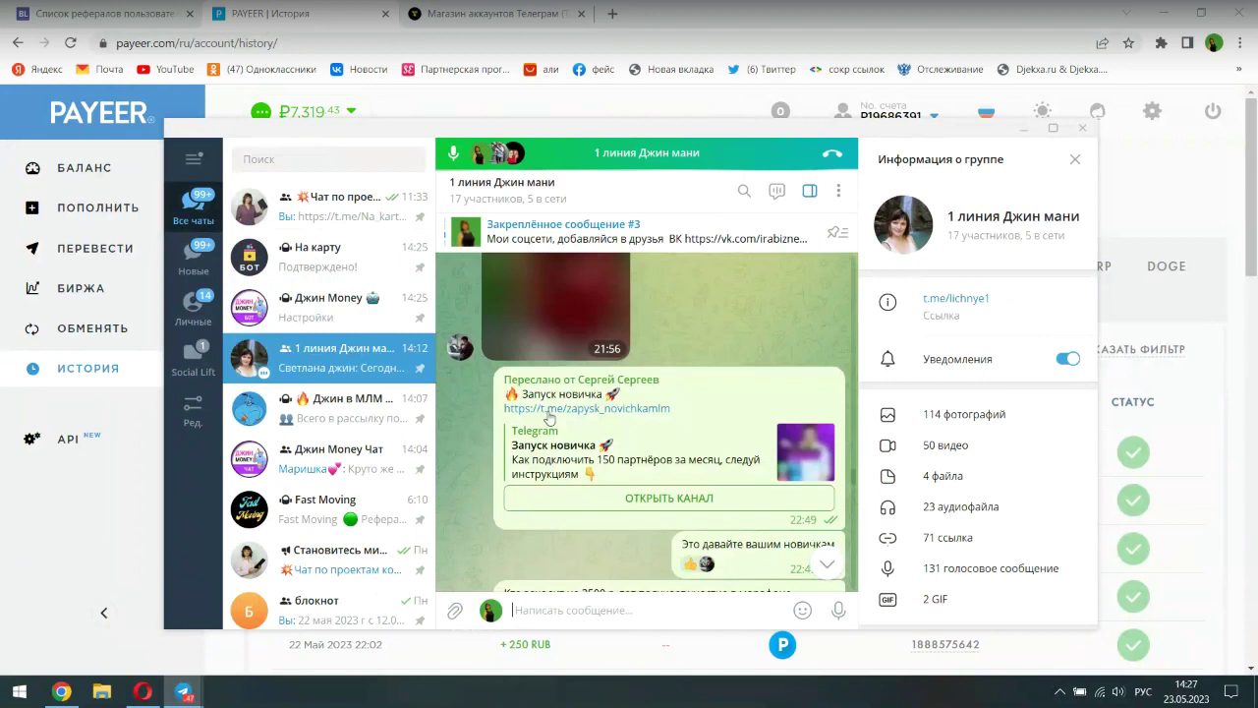
click(554, 409)
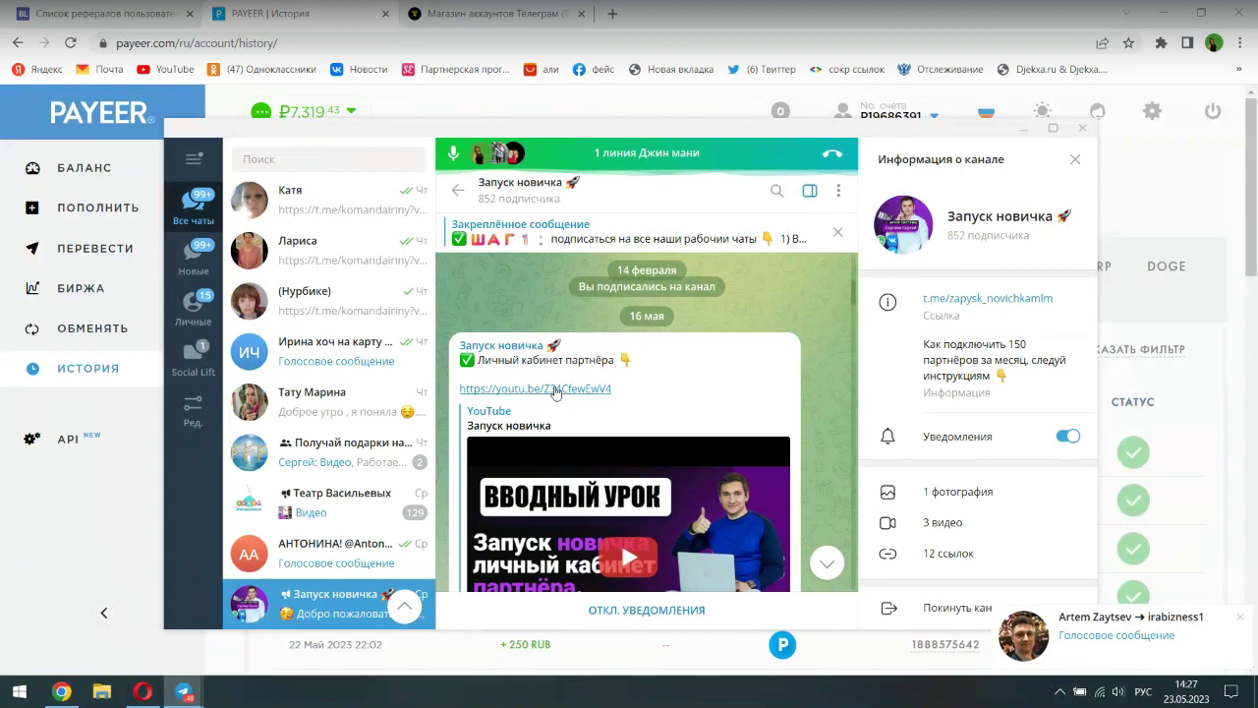
- Read through the Запуск новичка posts, dismiss the notification, and minimize Telegram back to Payeer
scroll(556, 391, down, 1)
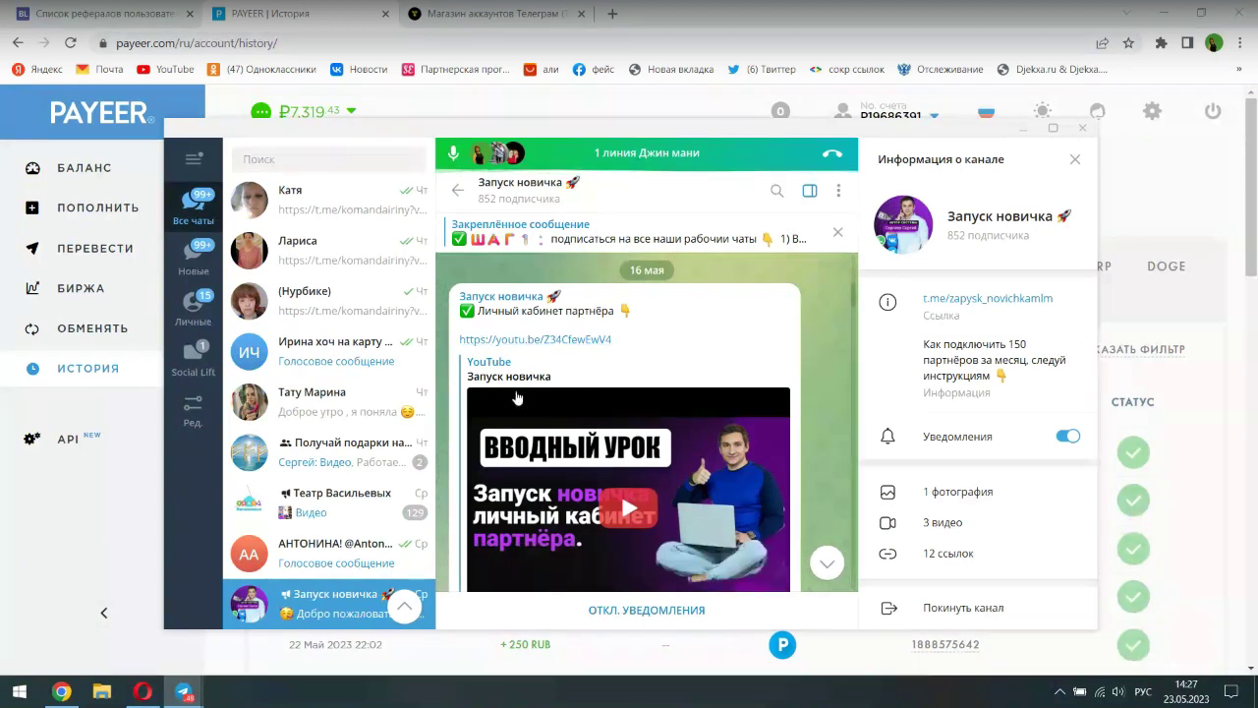
scroll(555, 391, down, 6)
scroll(558, 430, down, 8)
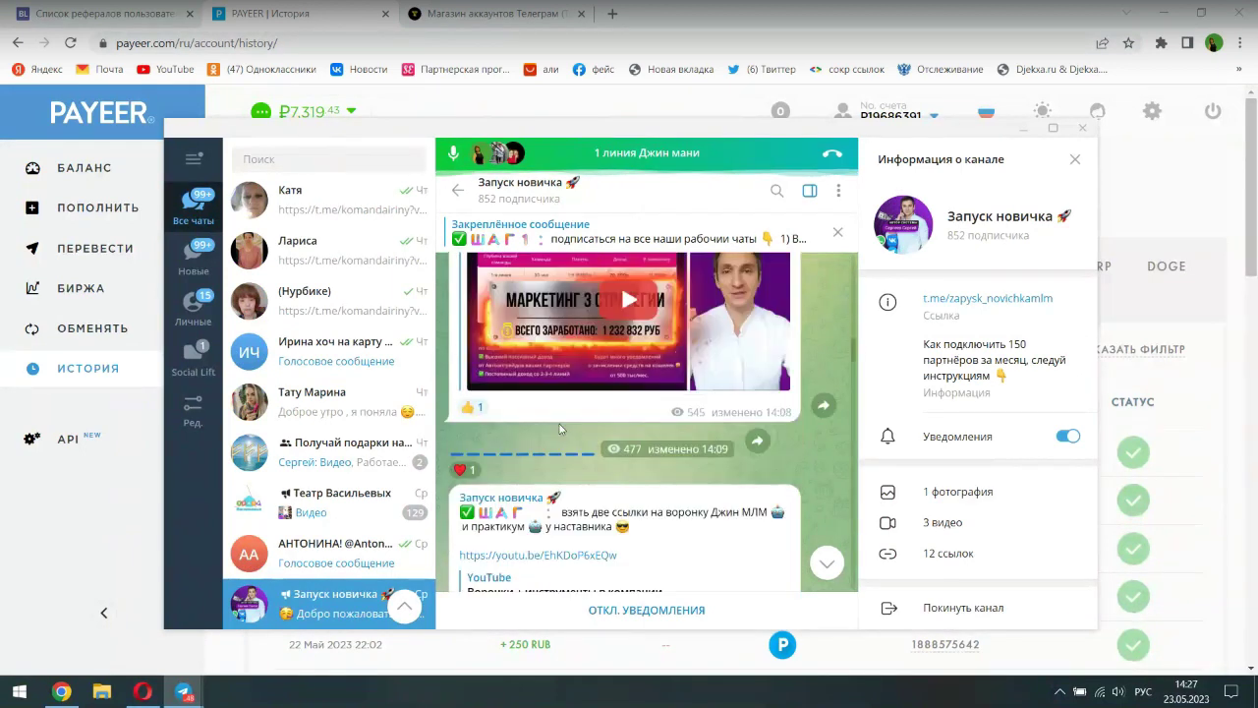
scroll(559, 426, down, 5)
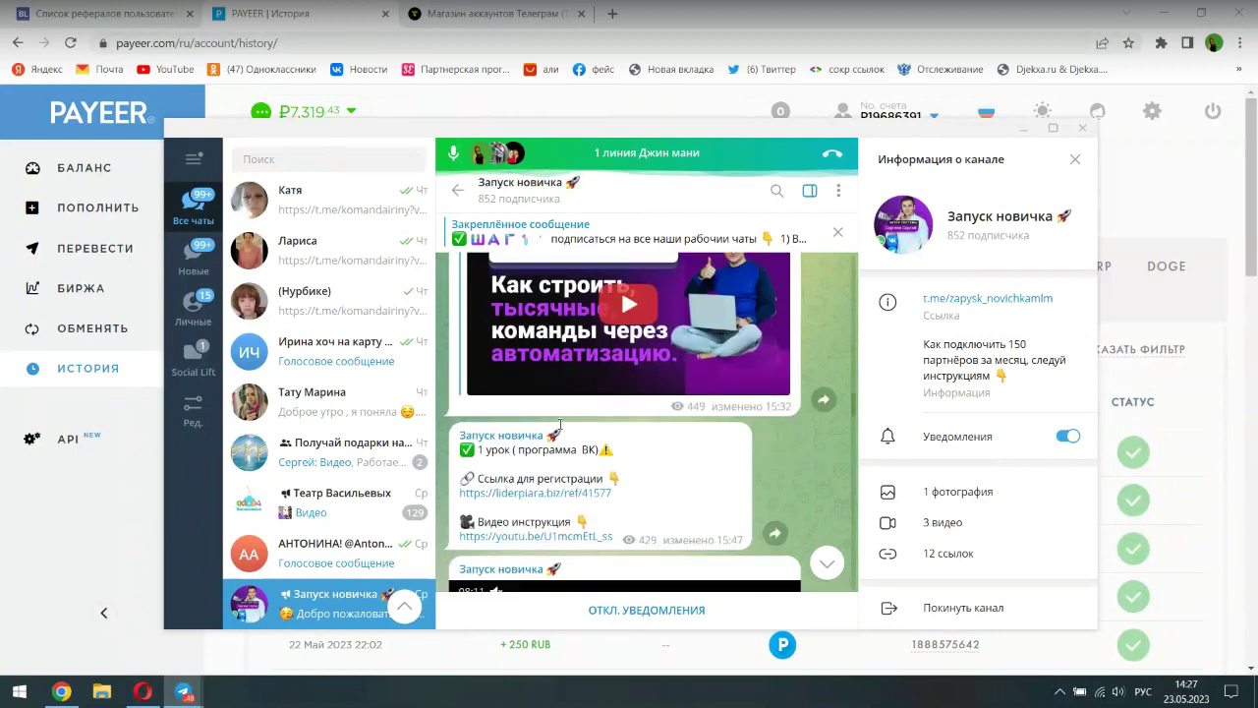
scroll(560, 430, down, 5)
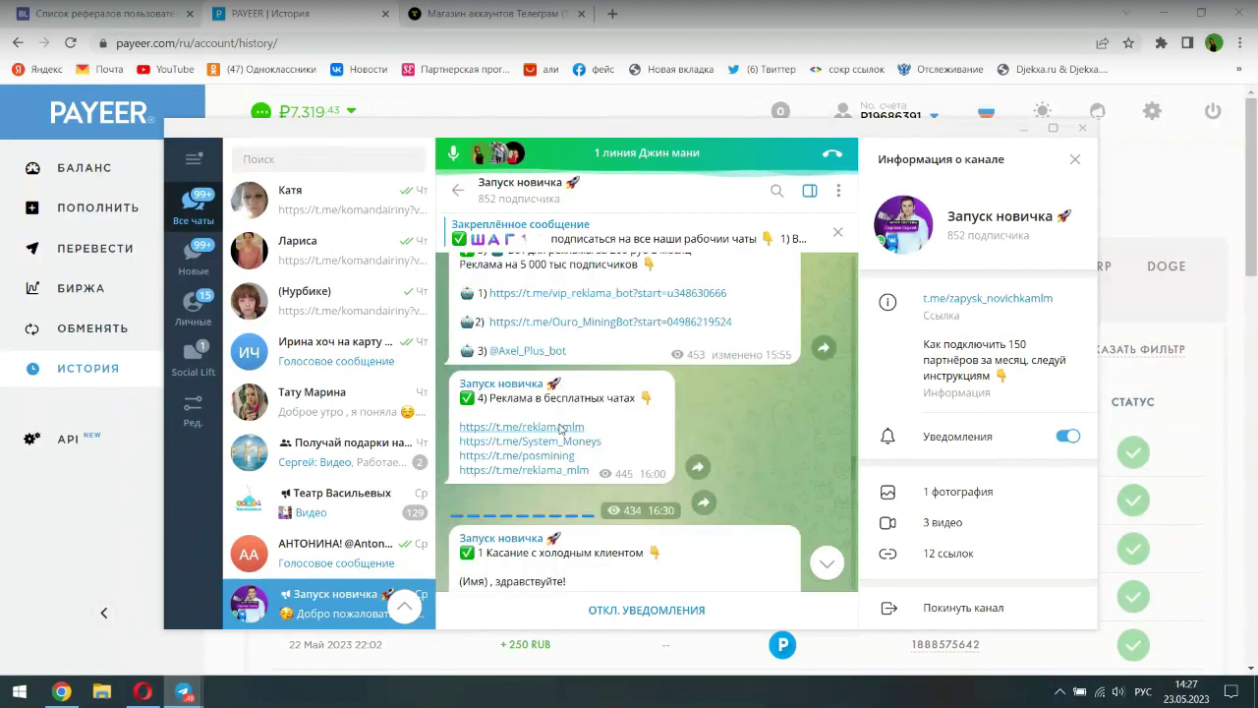
scroll(560, 425, down, 3)
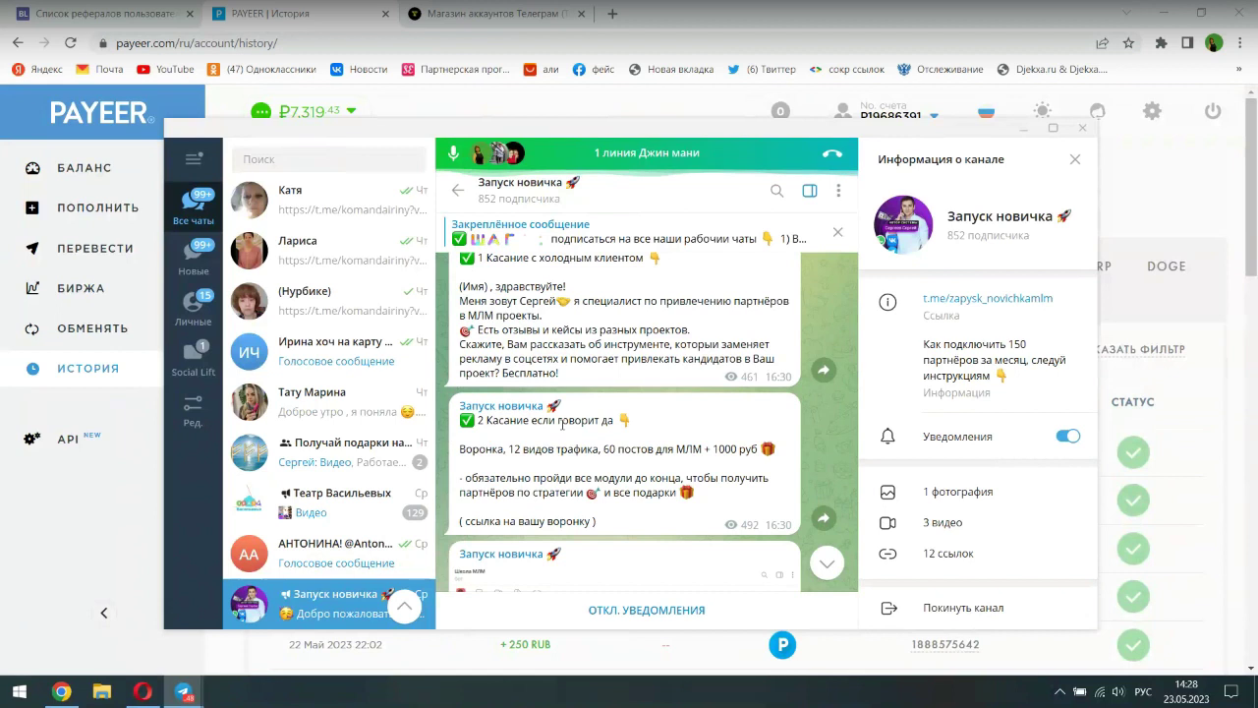
scroll(562, 423, up, 4)
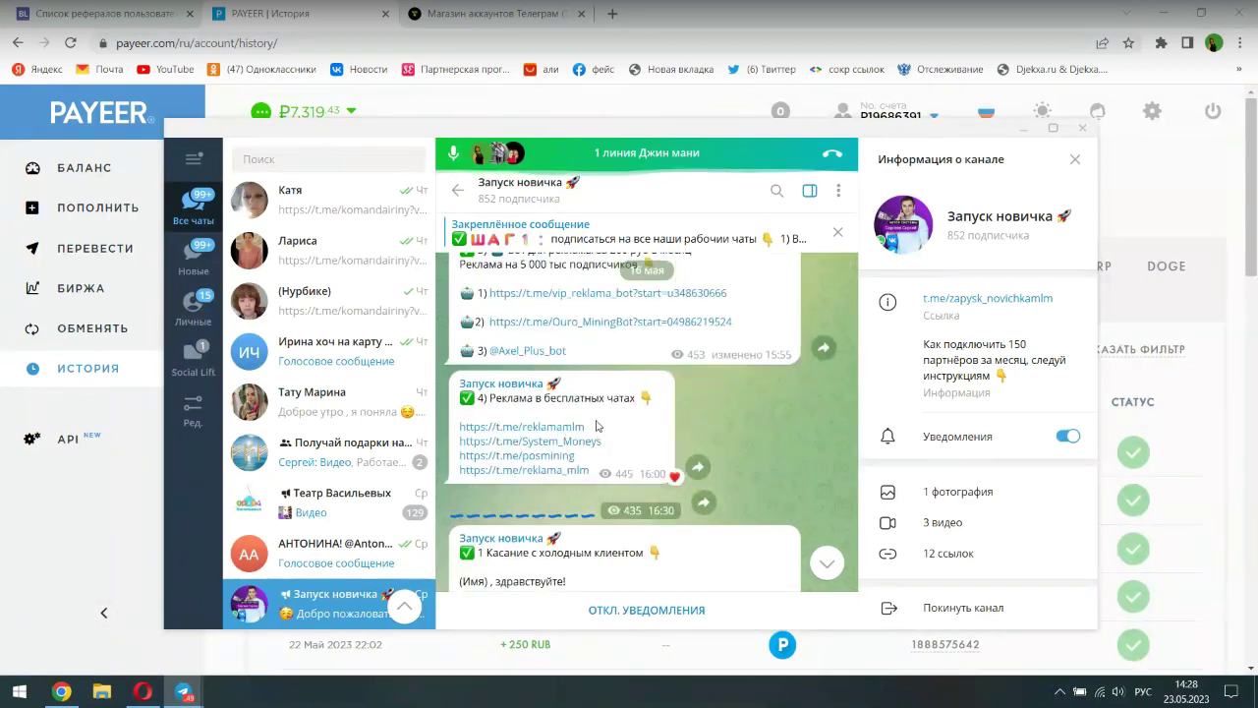
scroll(541, 466, down, 3)
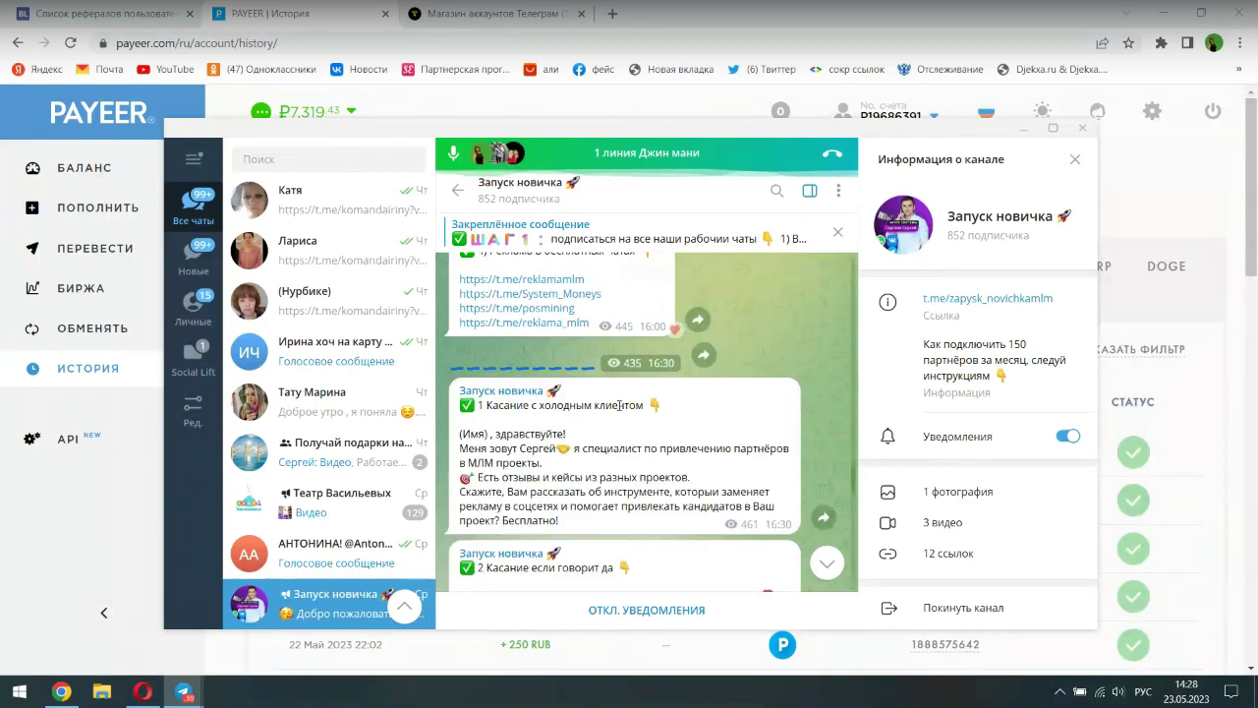
scroll(619, 405, down, 8)
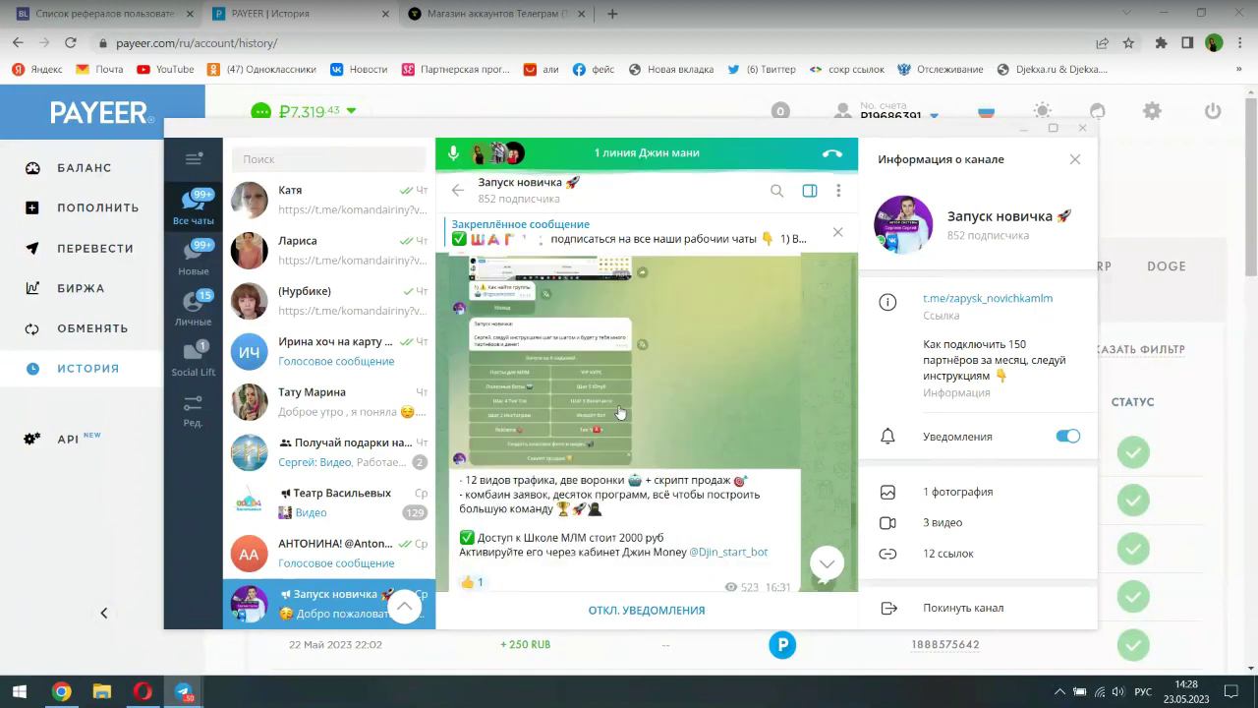
scroll(619, 411, up, 5)
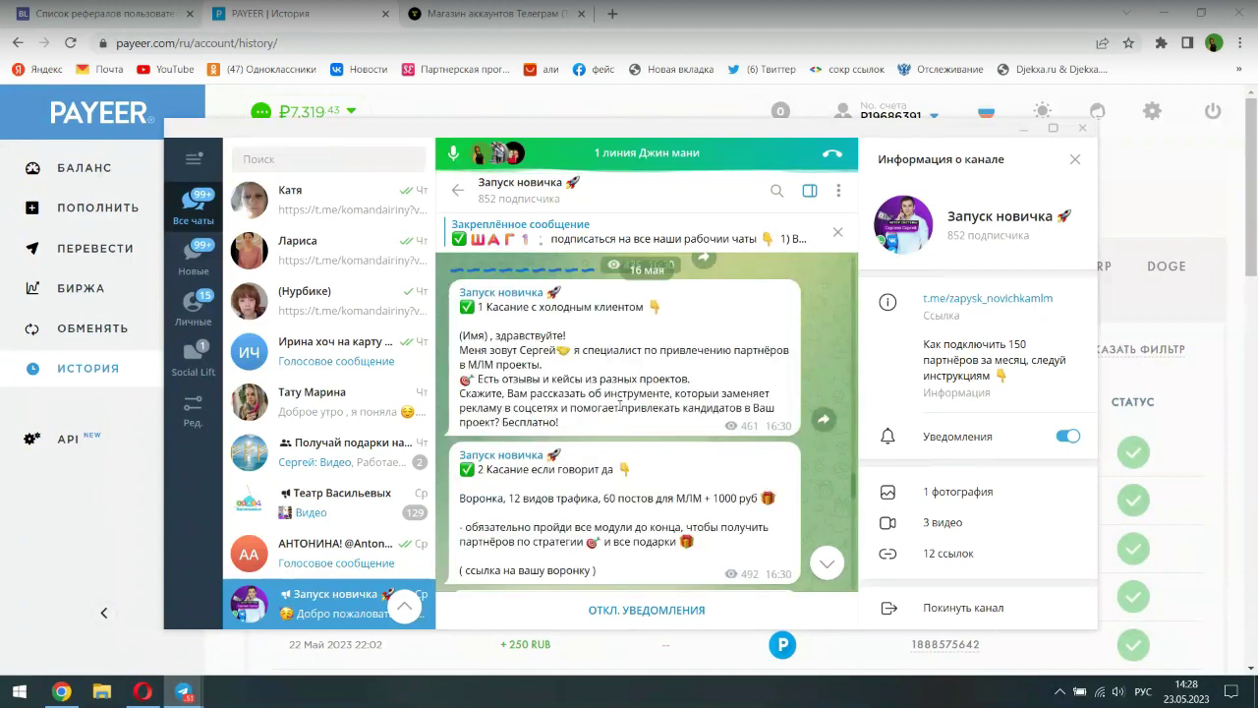
scroll(619, 405, up, 2)
scroll(619, 411, down, 8)
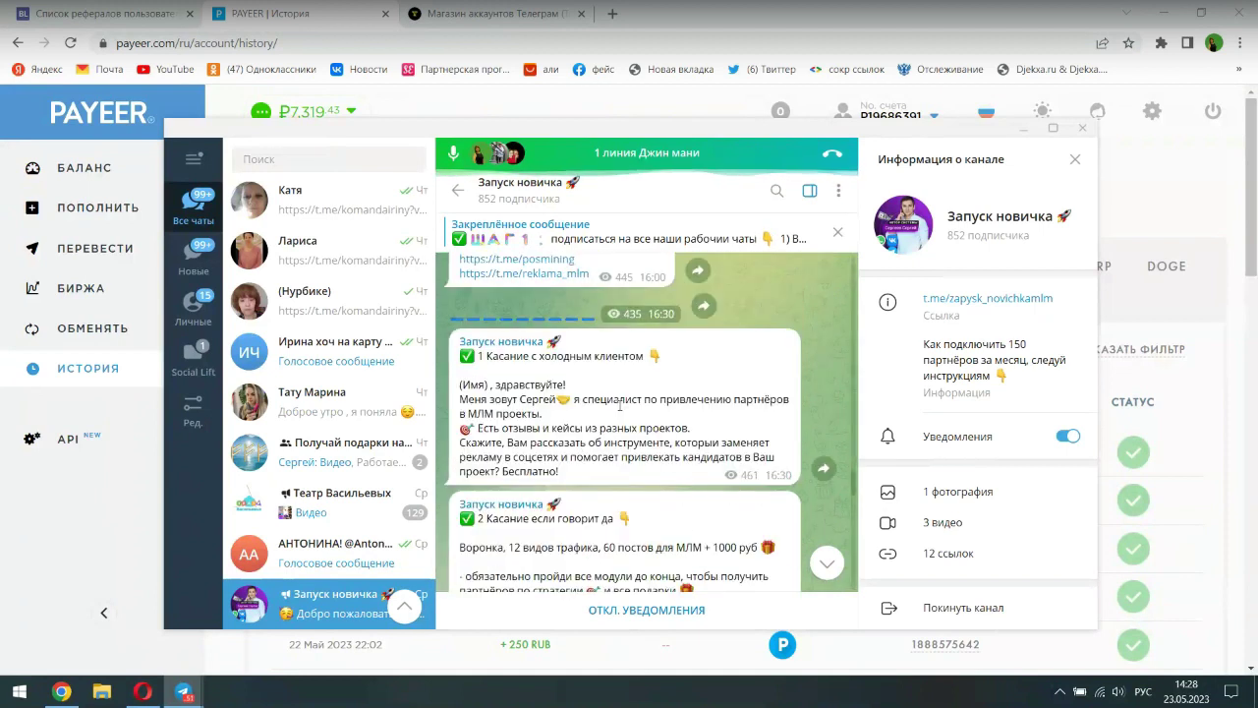
scroll(619, 411, down, 5)
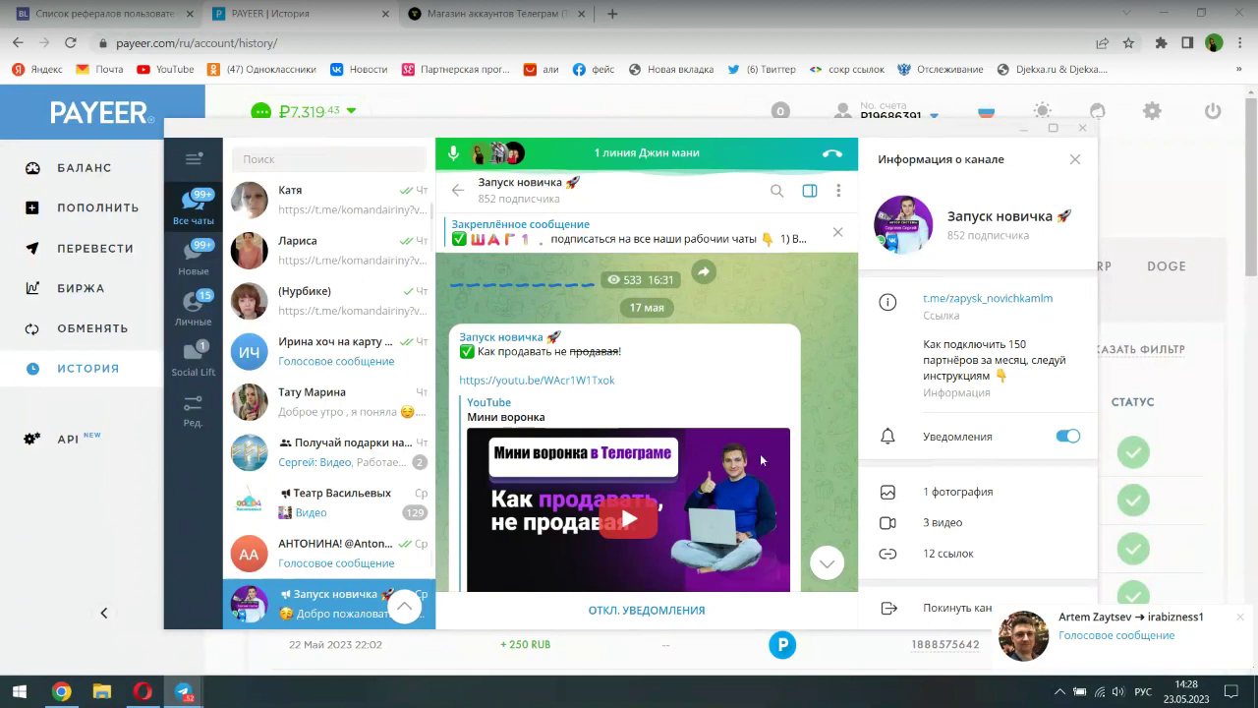
click(1241, 617)
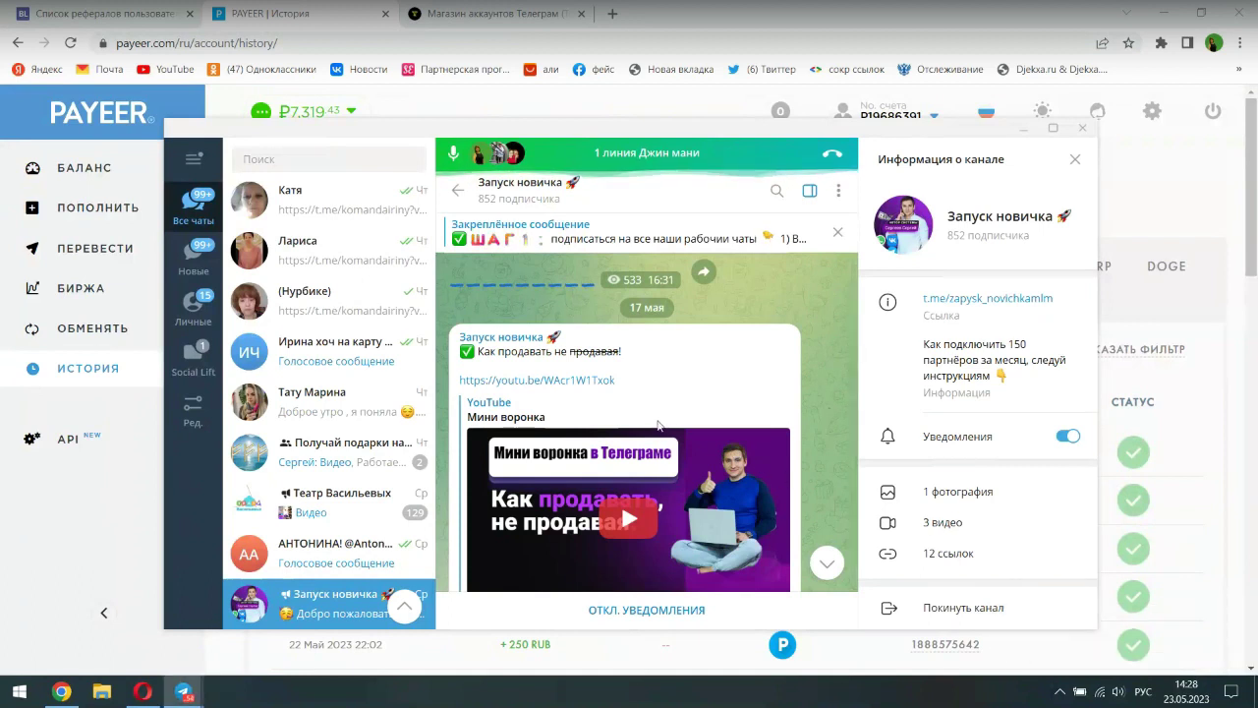
click(1020, 129)
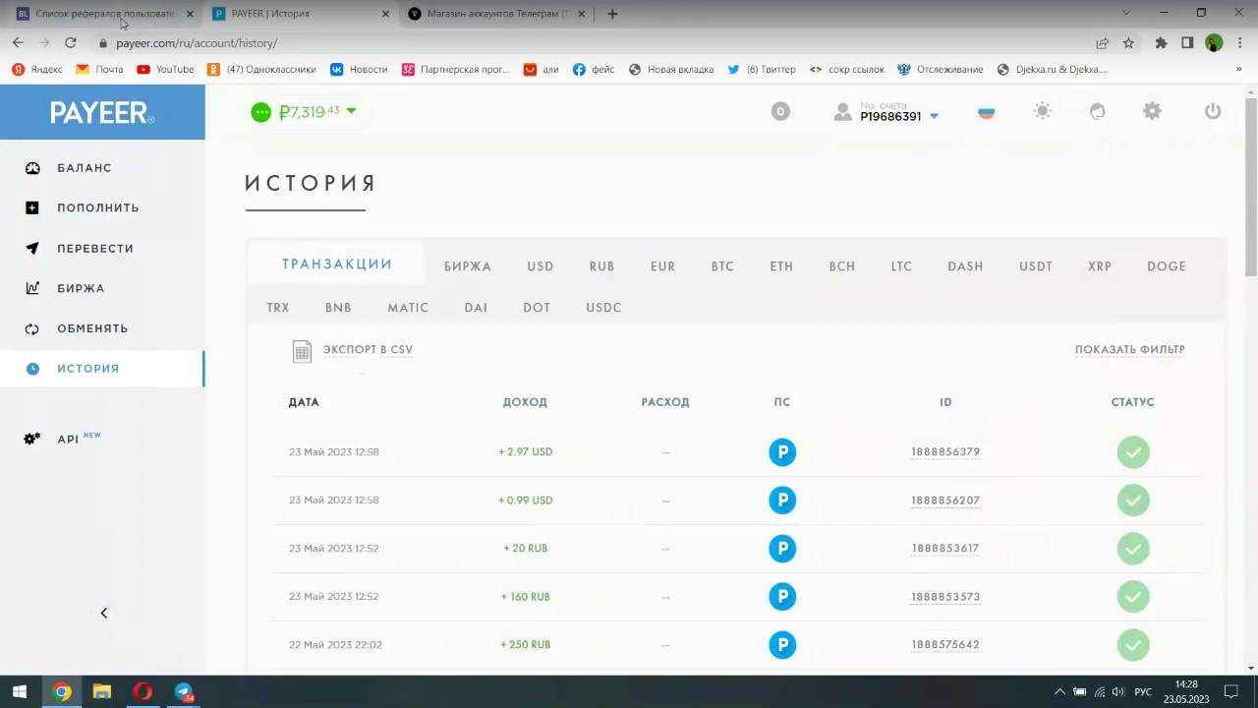
- Show the Bosslike partner stats, jump to the Мои рефералы list, then return to the top
mouse_move(120, 20)
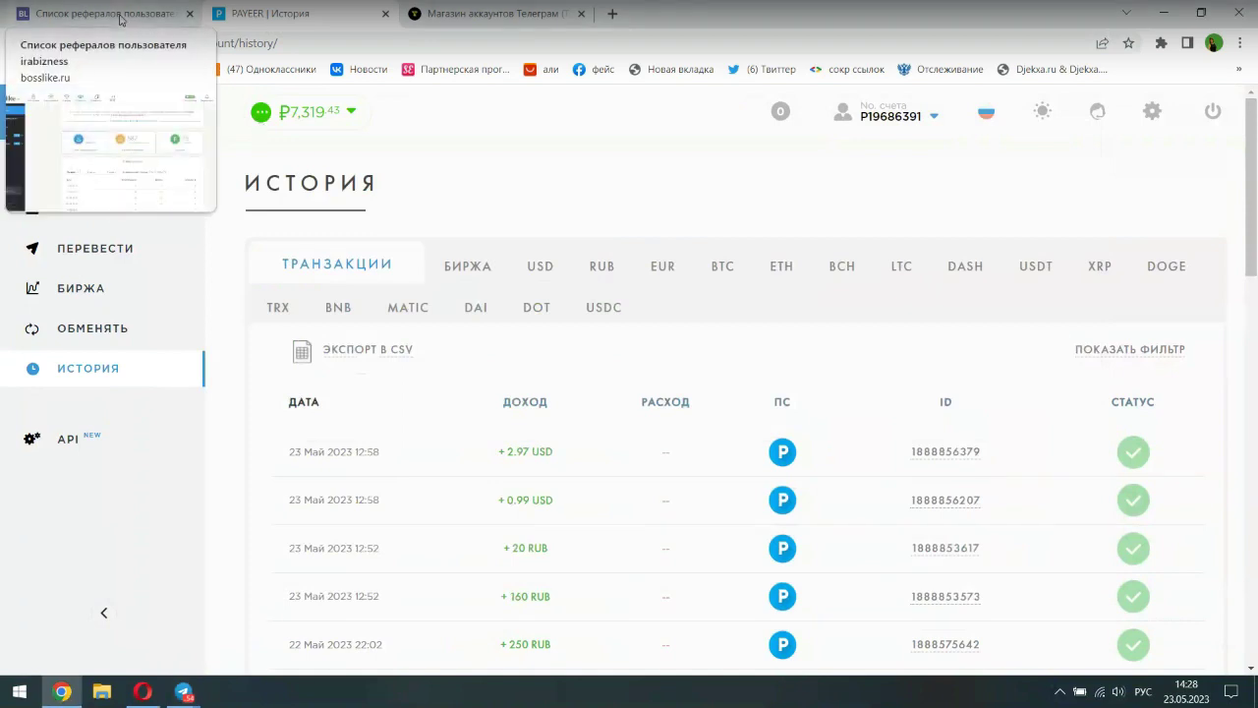
click(119, 18)
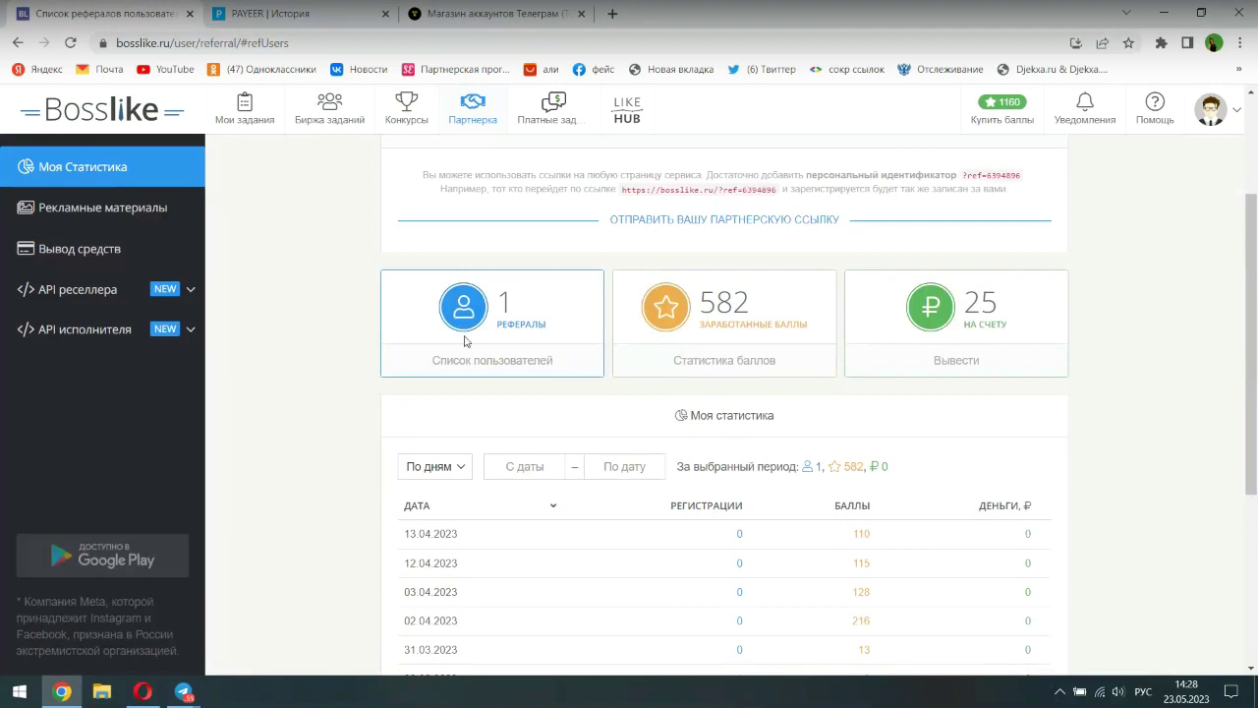
click(505, 366)
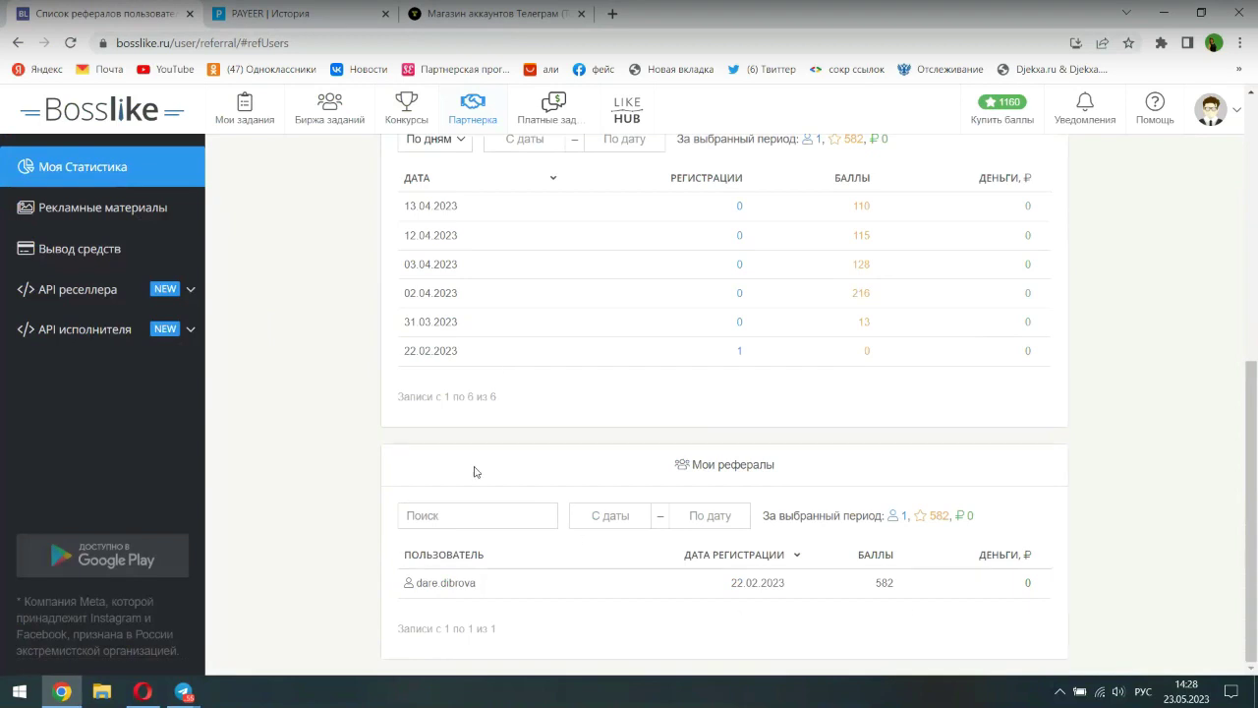
scroll(474, 471, up, 5)
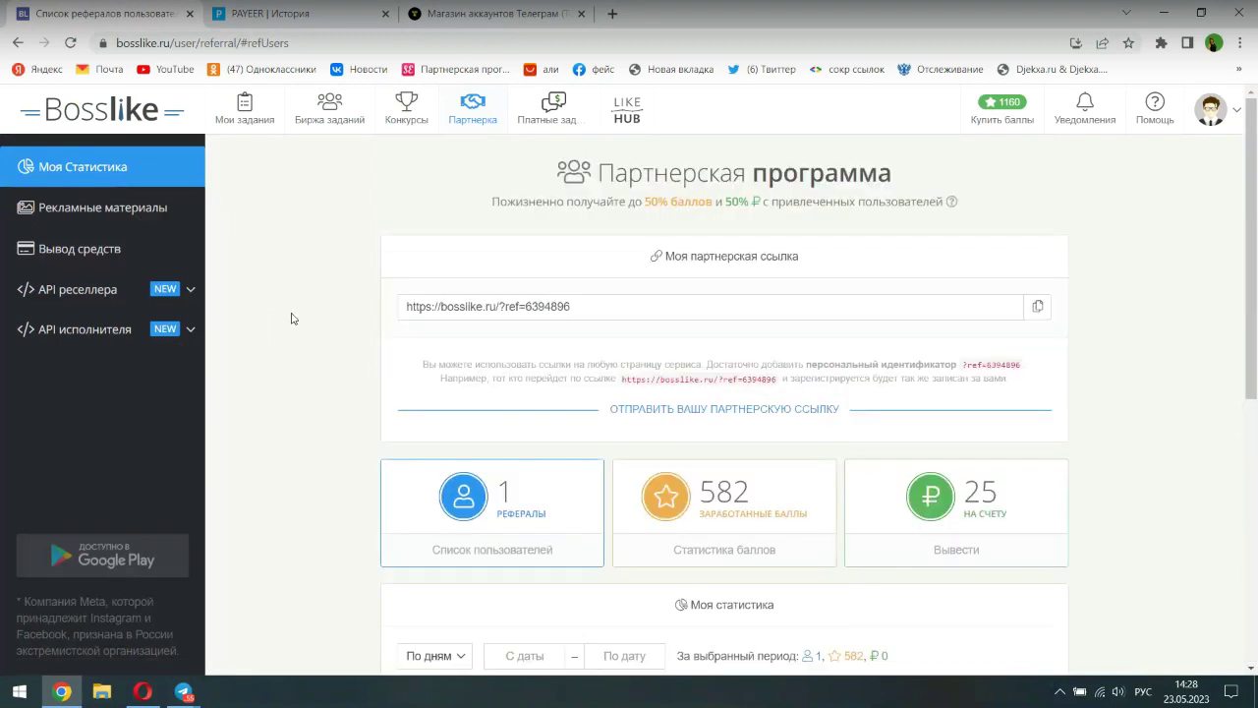
- Open Мои задания, expand Телеграм, and filter to Выполненные tasks
click(242, 106)
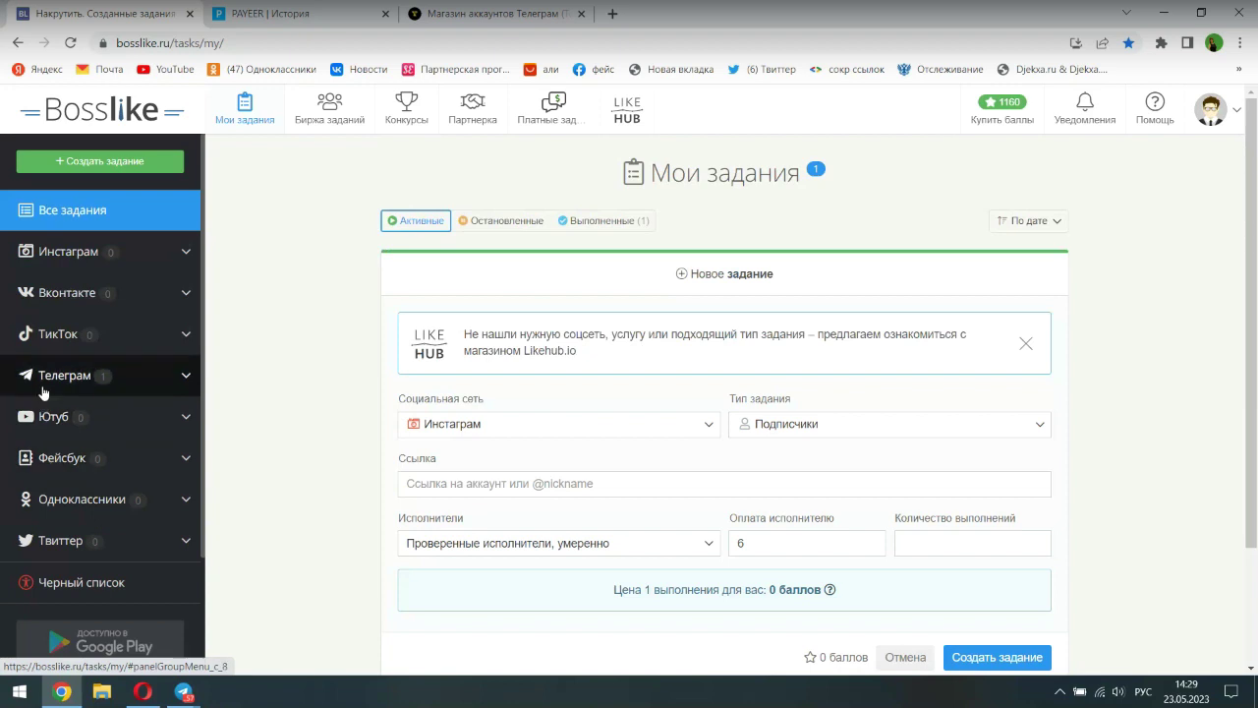
click(53, 388)
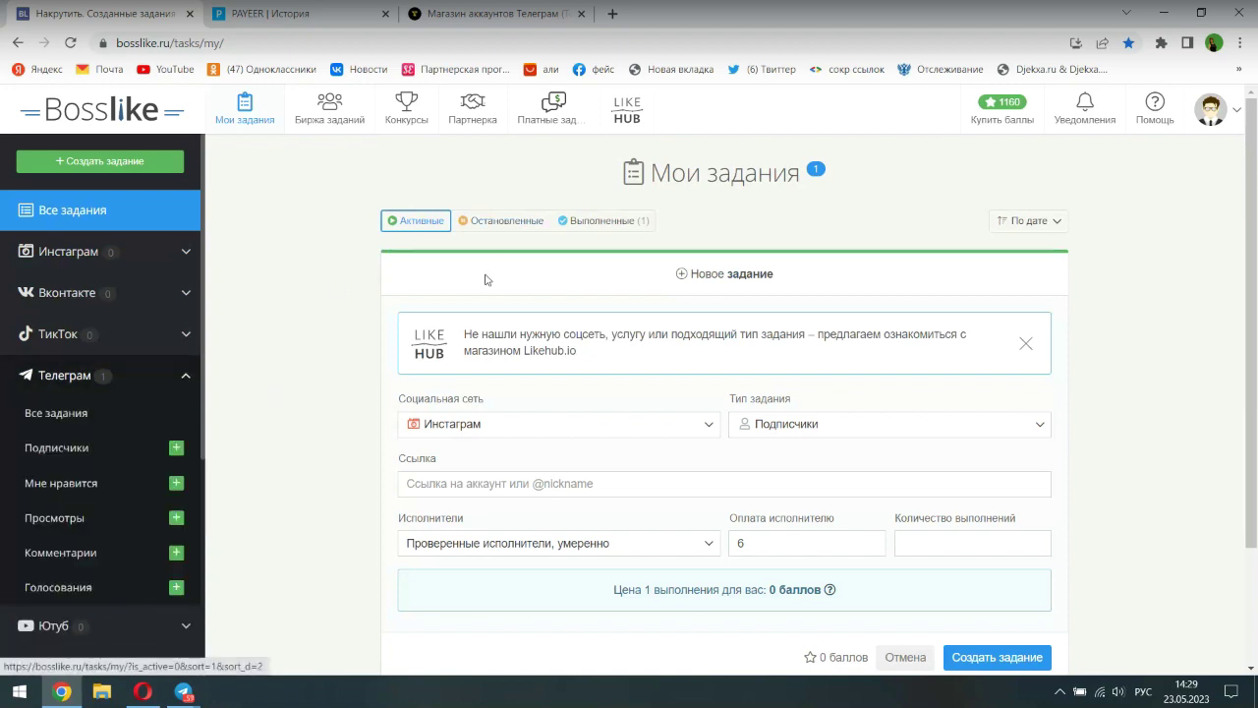
click(583, 224)
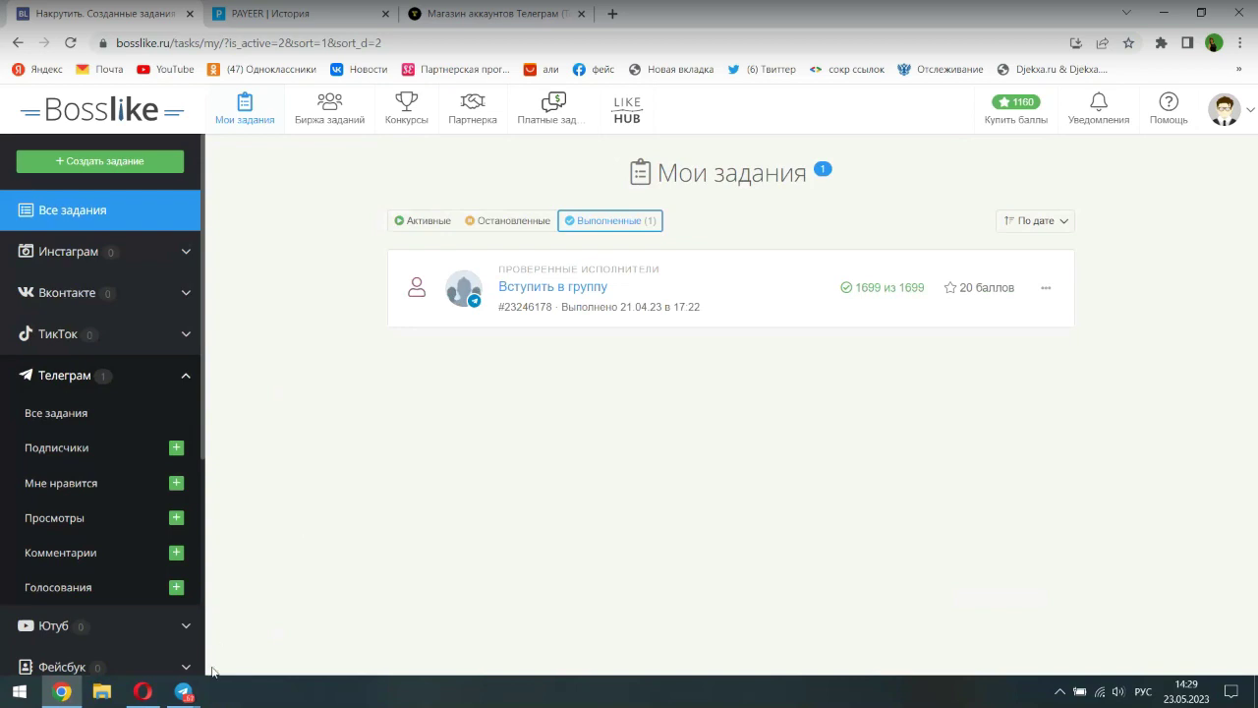
- Bring the Запуск новичка Telegram window forward, open its main menu, then minimize it
click(190, 696)
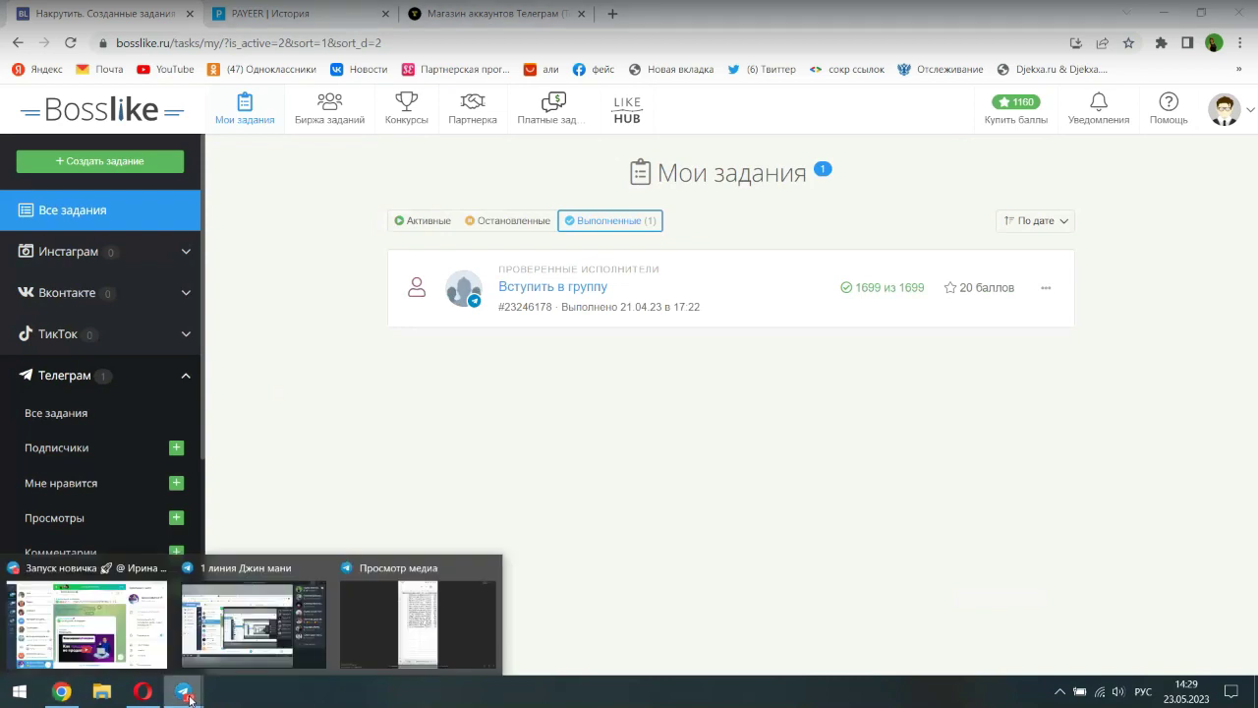
mouse_move(152, 622)
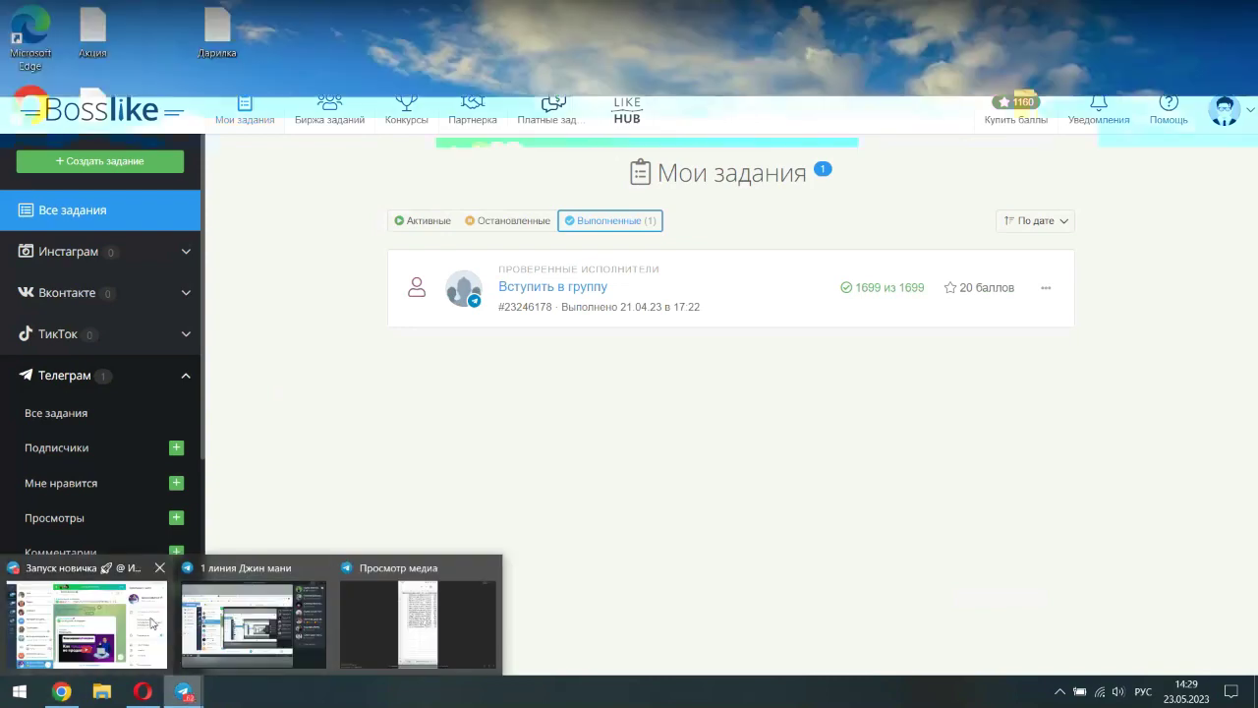
click(152, 622)
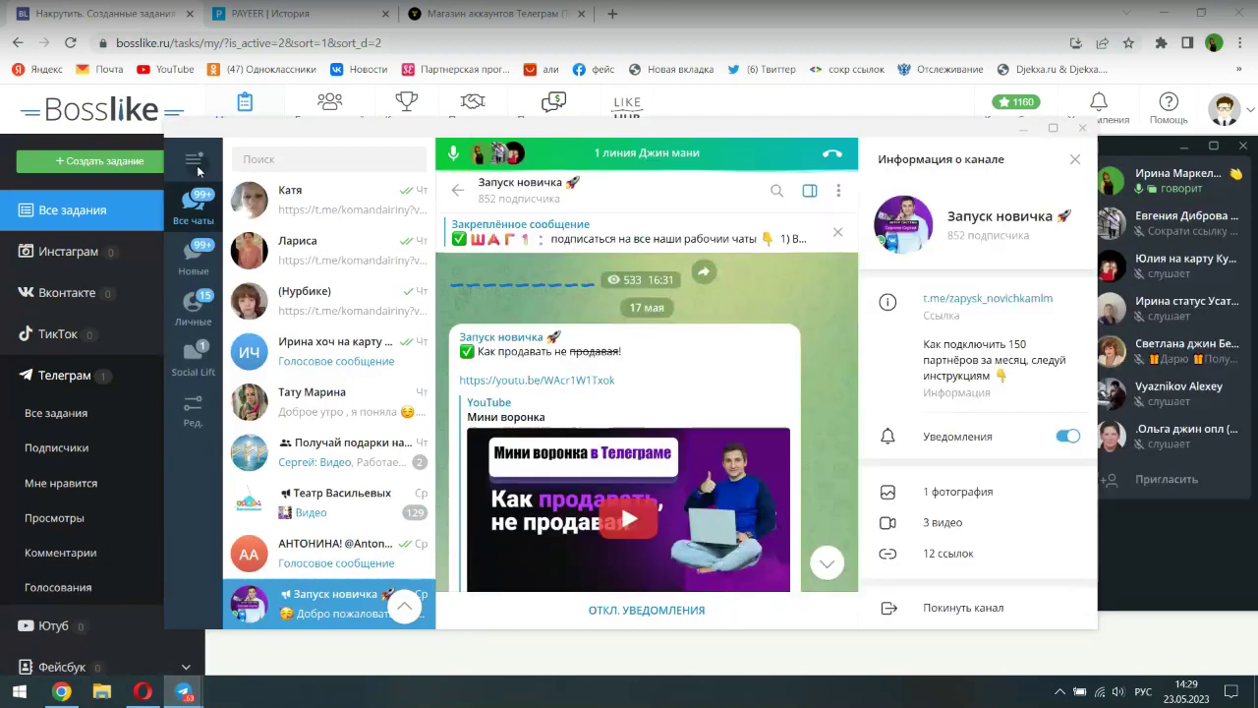
click(194, 158)
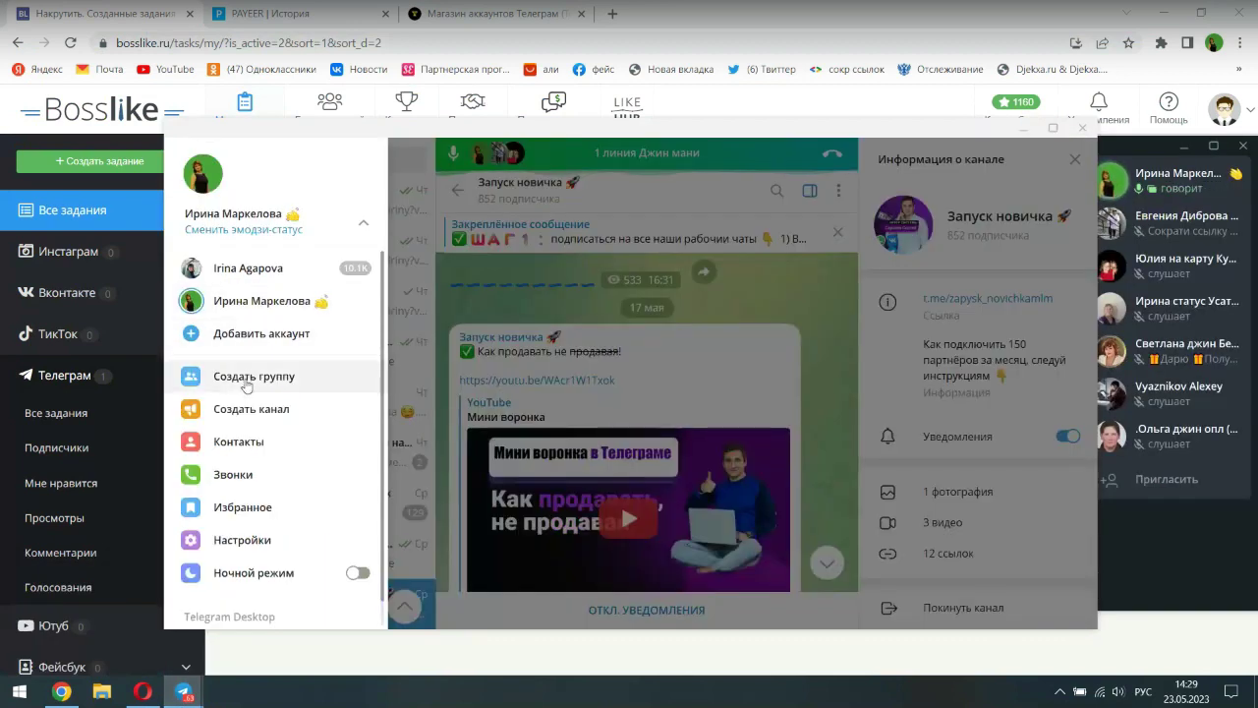
click(1026, 129)
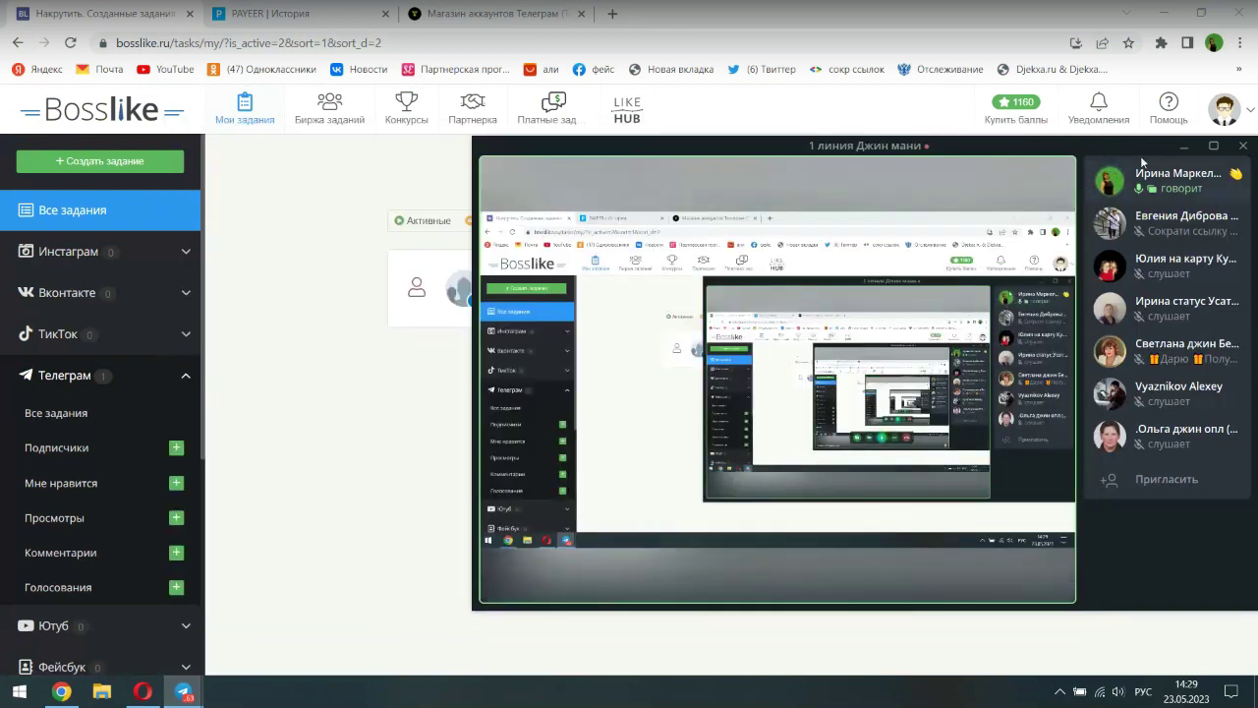
- Minimize the 1 линия Джин мани voice-chat screen-share window
click(1180, 148)
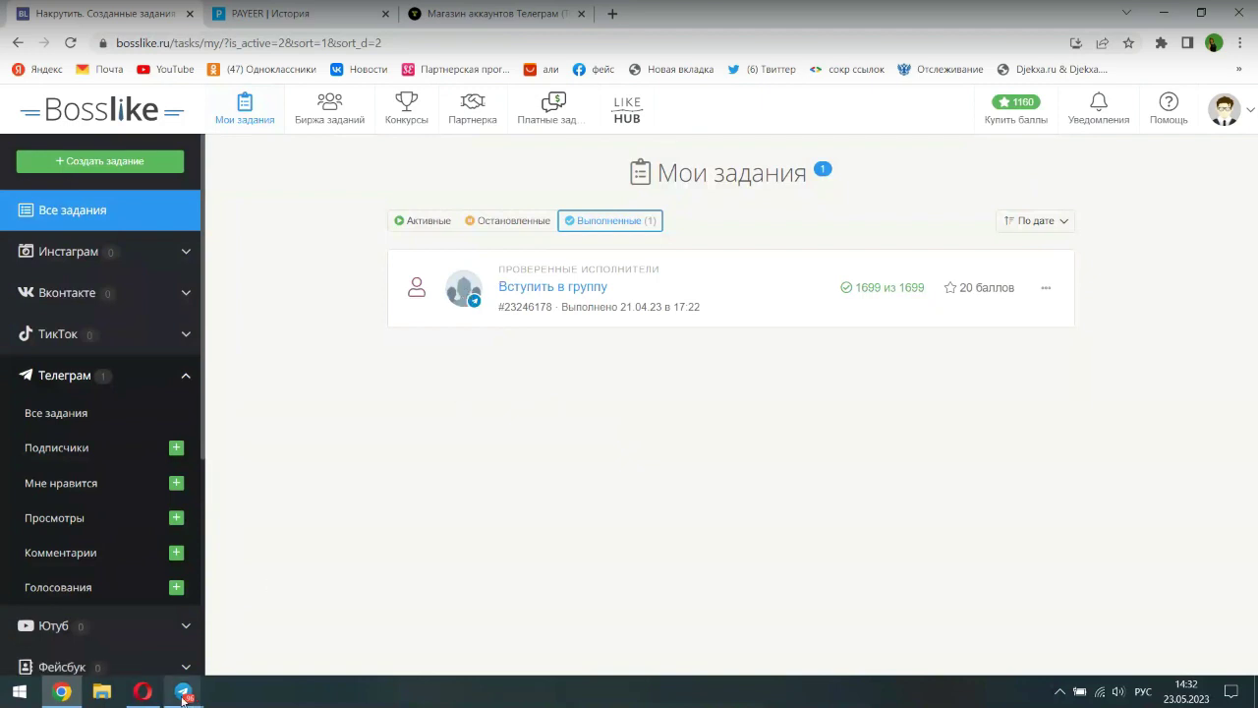
- Bring up the Telegram channel window, switch to the other account, then Alt+Tab back to Bosslike
mouse_move(183, 696)
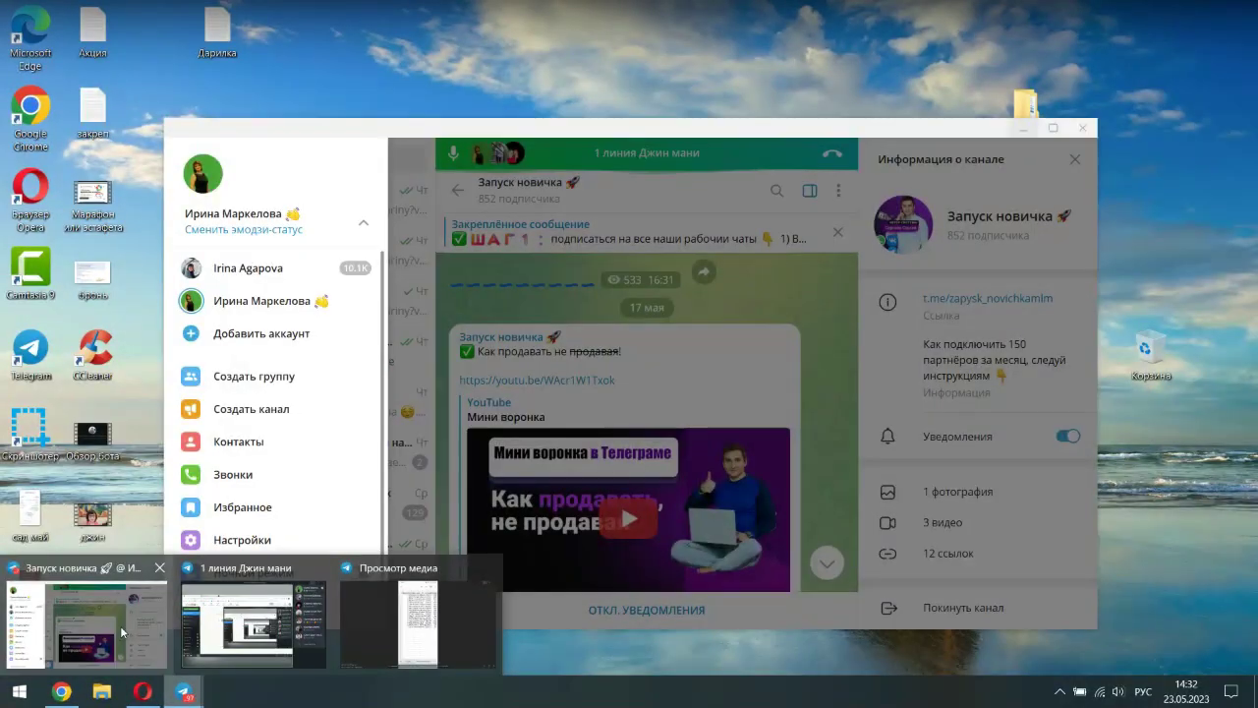
click(122, 630)
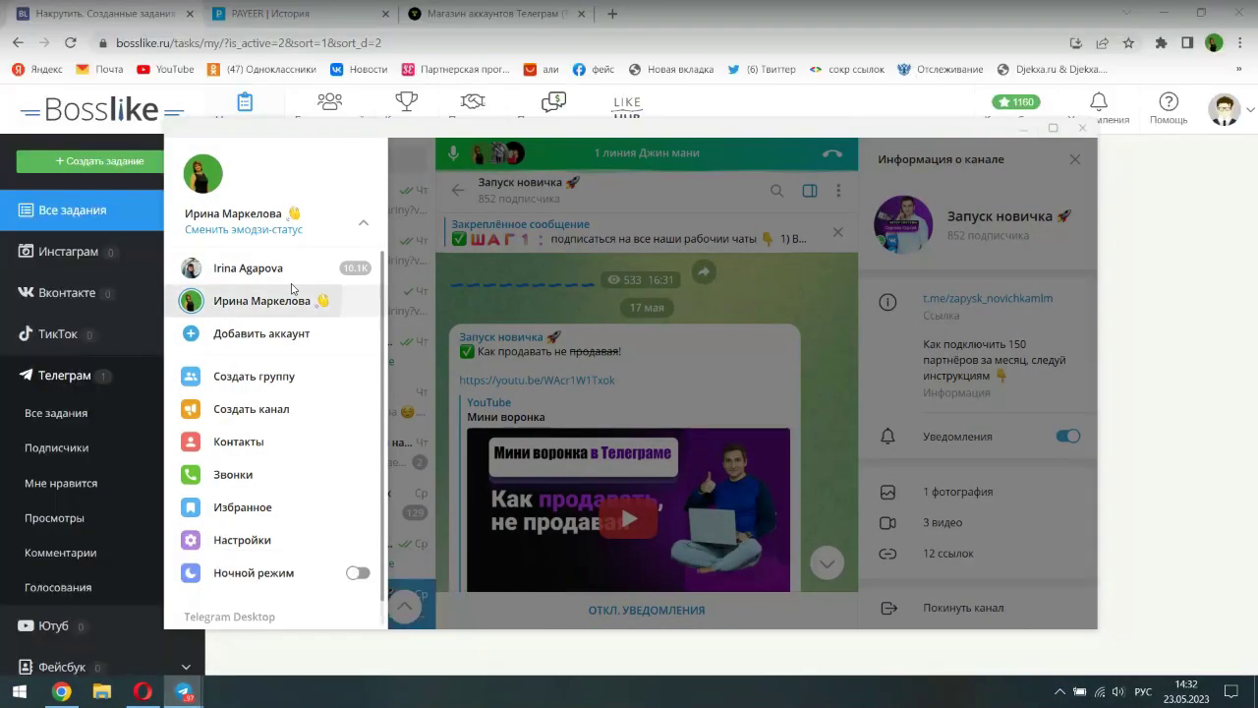
click(291, 288)
click(325, 206)
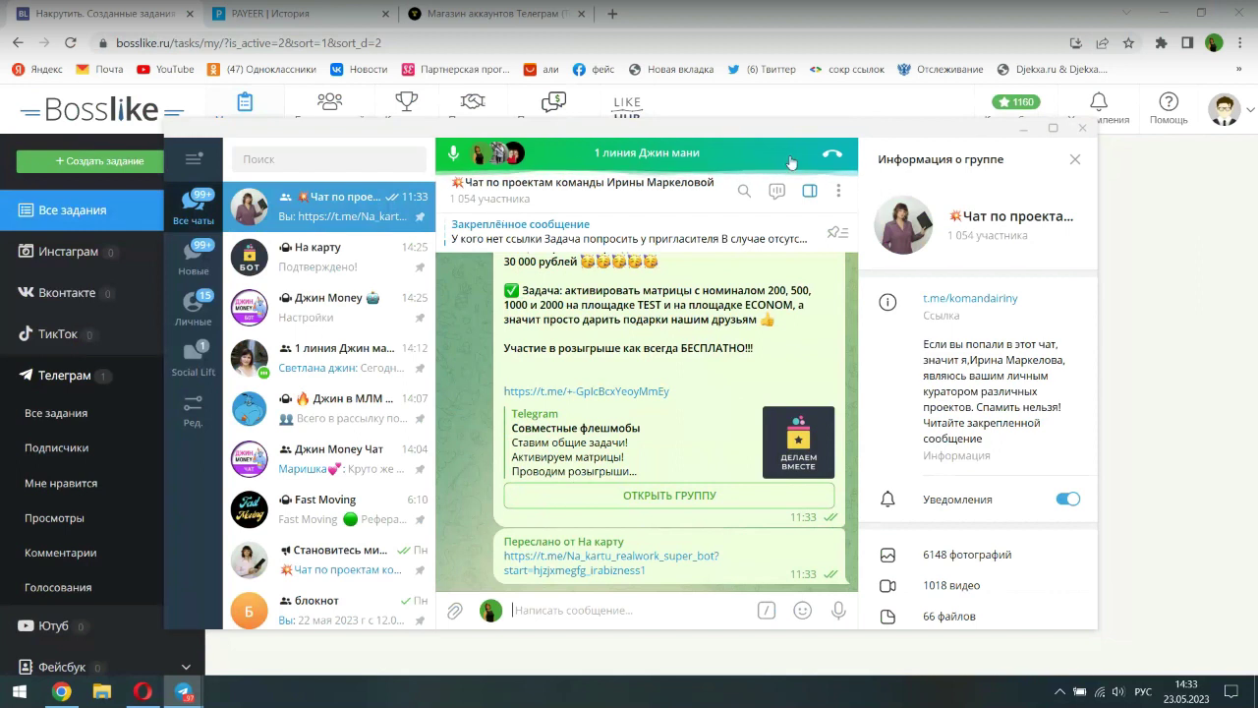
key(alt+Tab)
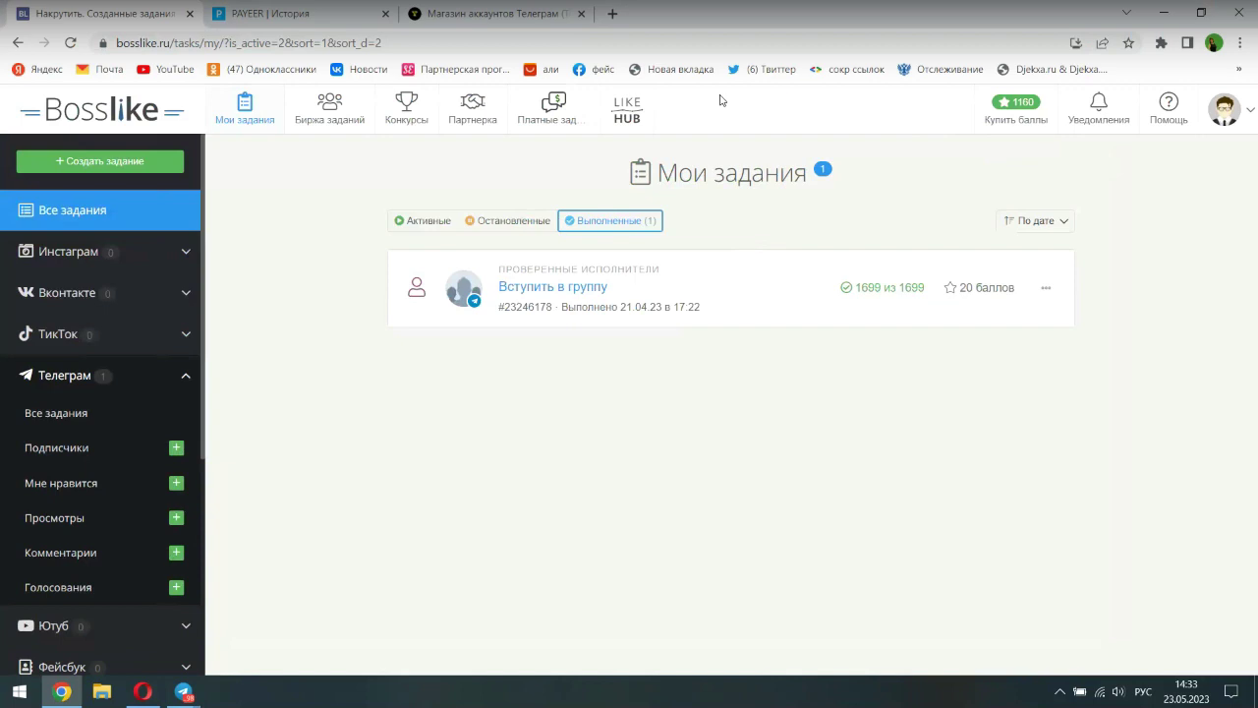
- Copy the ydeda.rents.ac shop page's web address and bring the Telegram window to the front
click(474, 20)
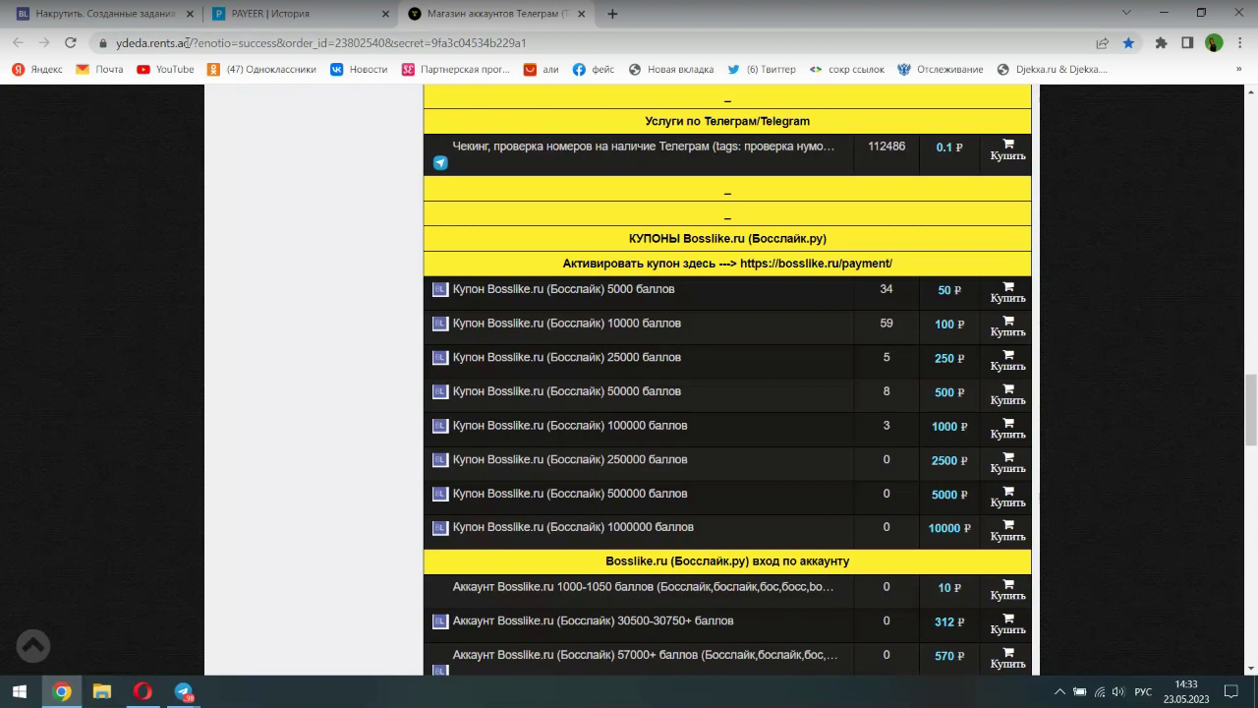
click(187, 42)
right_click(187, 42)
click(219, 158)
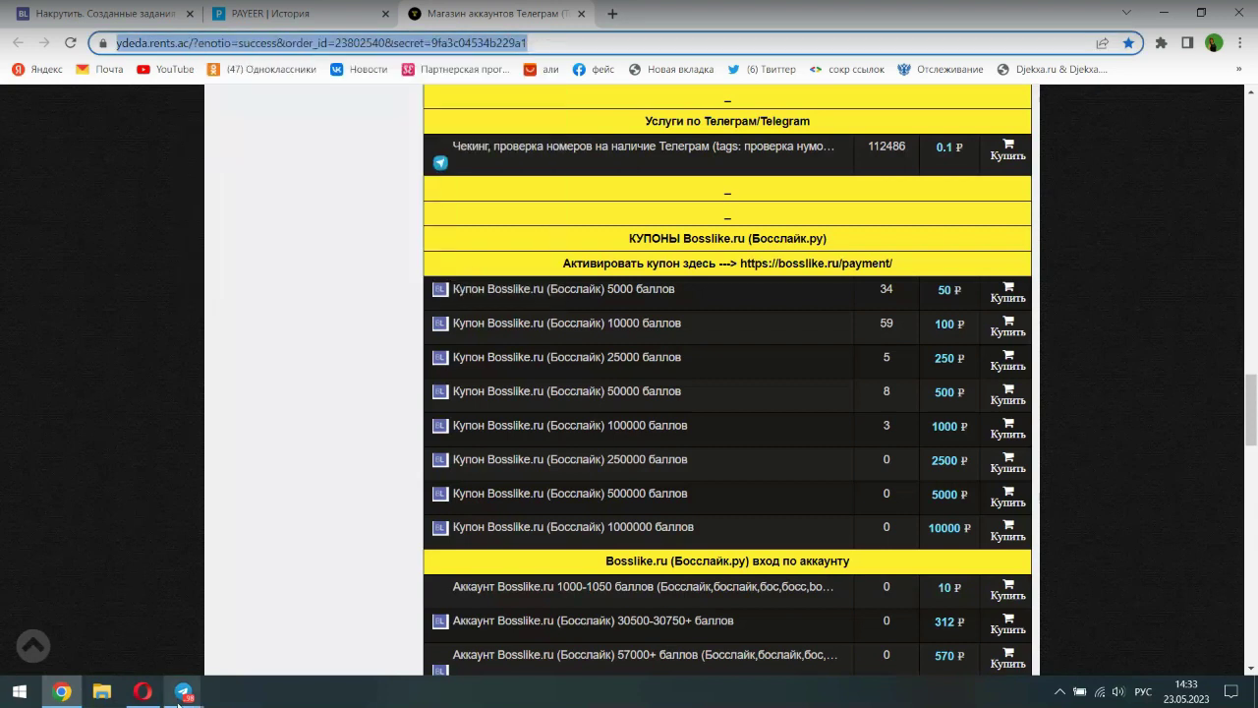
mouse_move(179, 694)
click(325, 575)
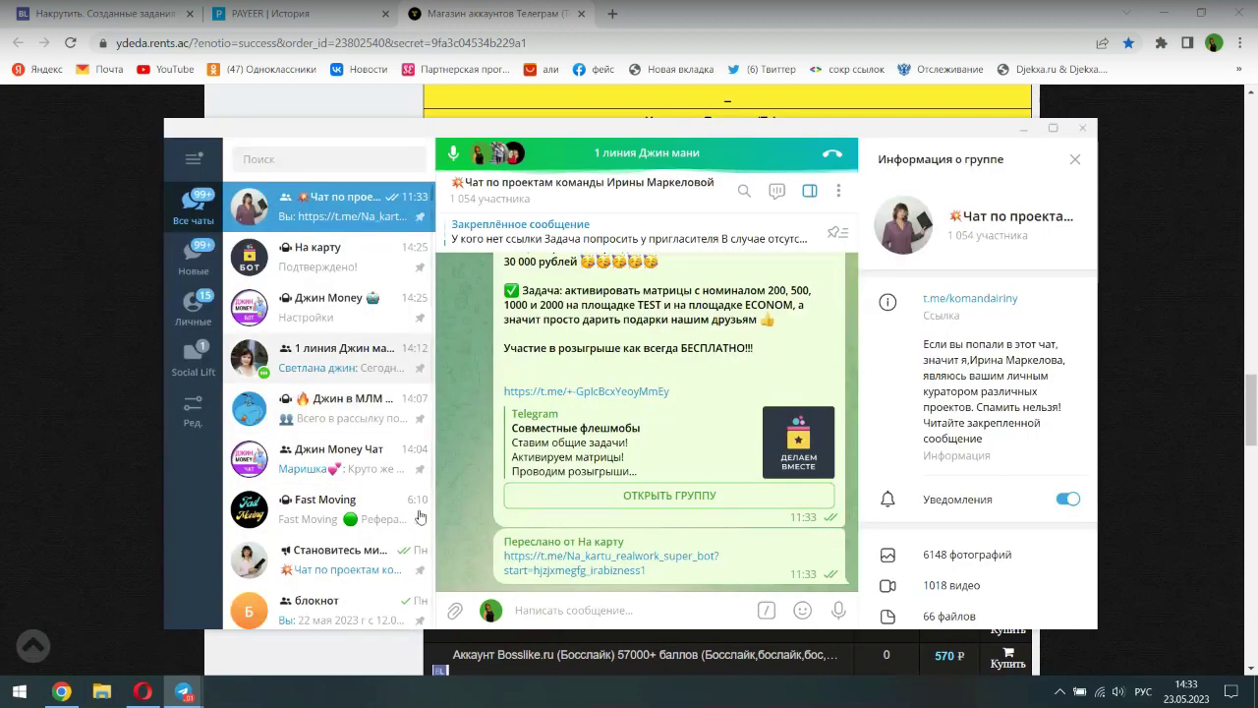
- Send the pasted shop link captioned 'купить баллы в босс лайк' to the 1 линия Джин мани group
right_click(542, 604)
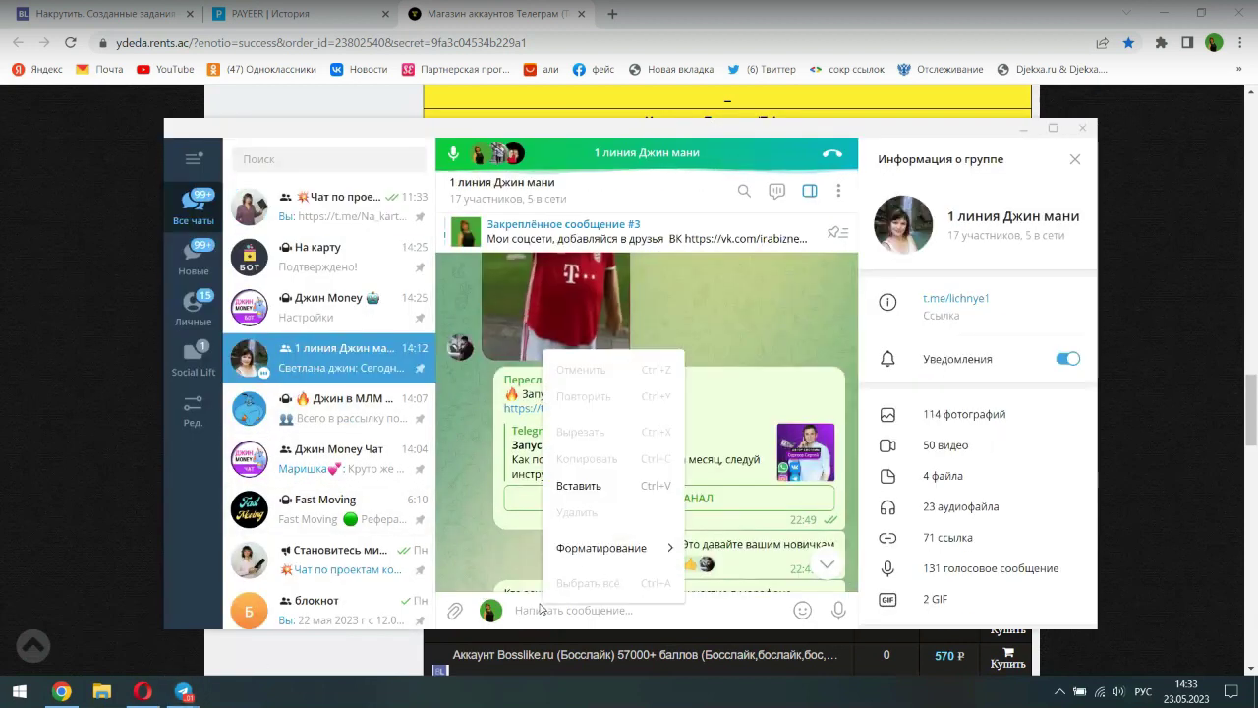
click(577, 486)
text(ку)
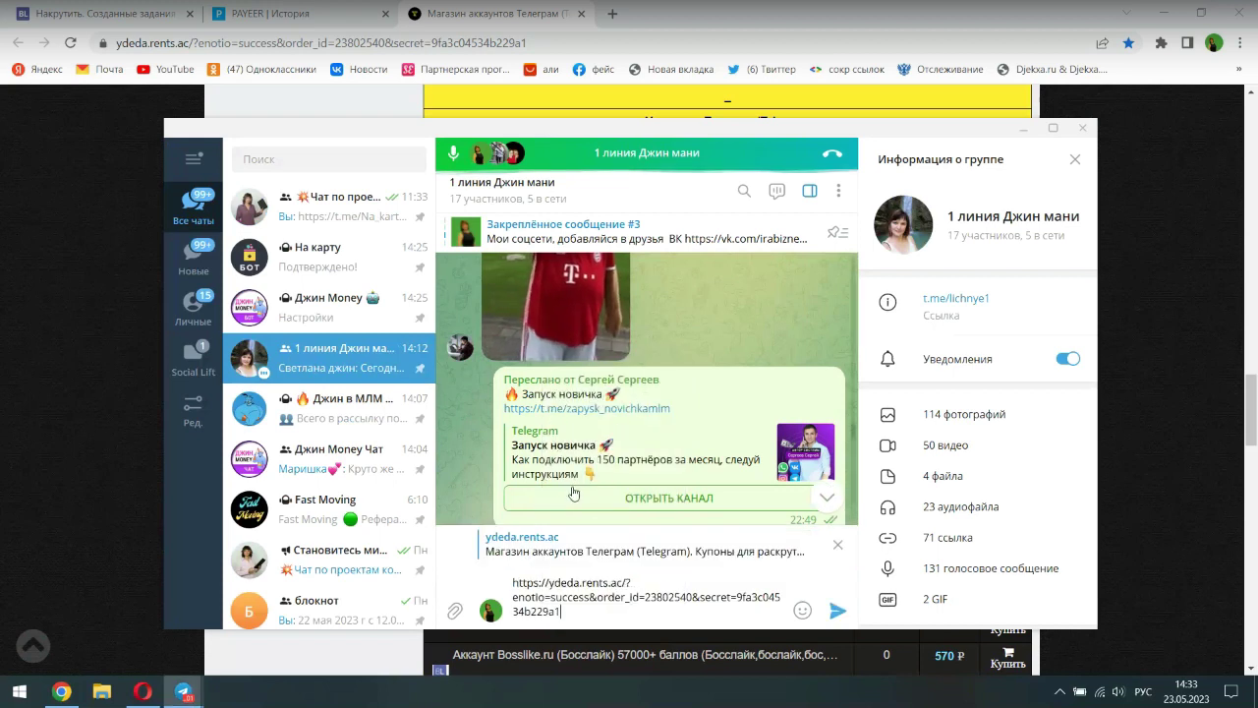
text(пить )
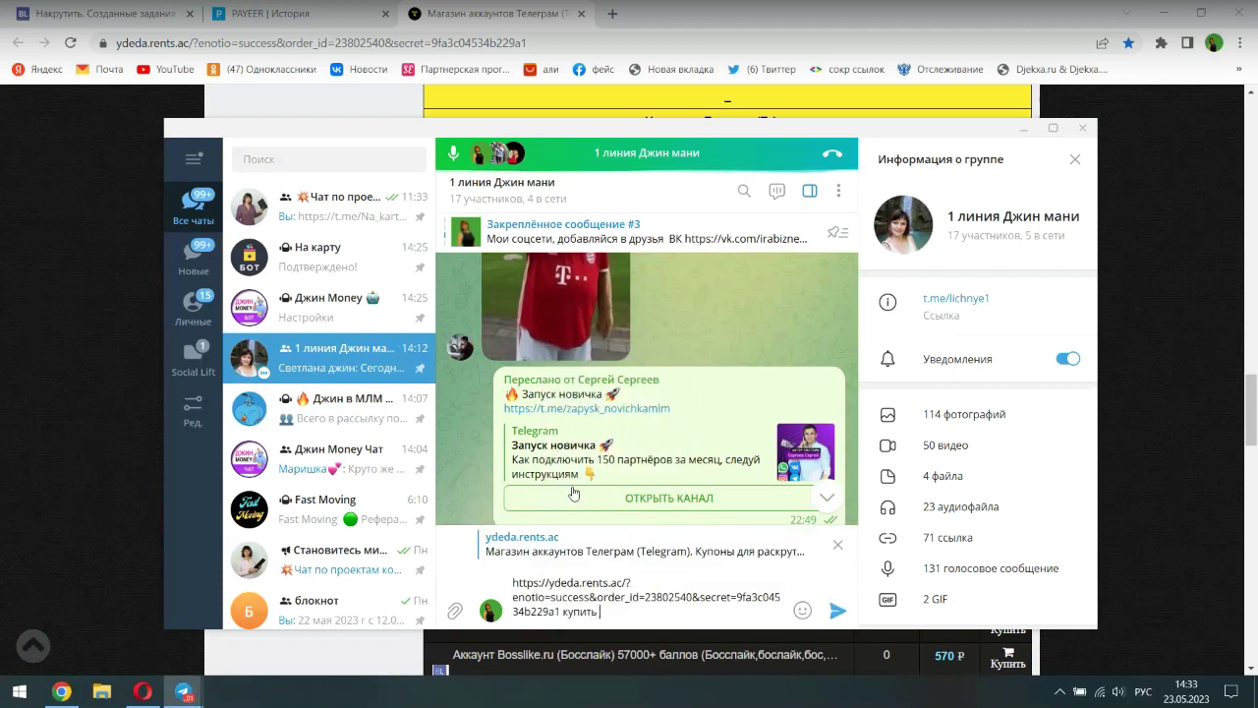
text(баллы)
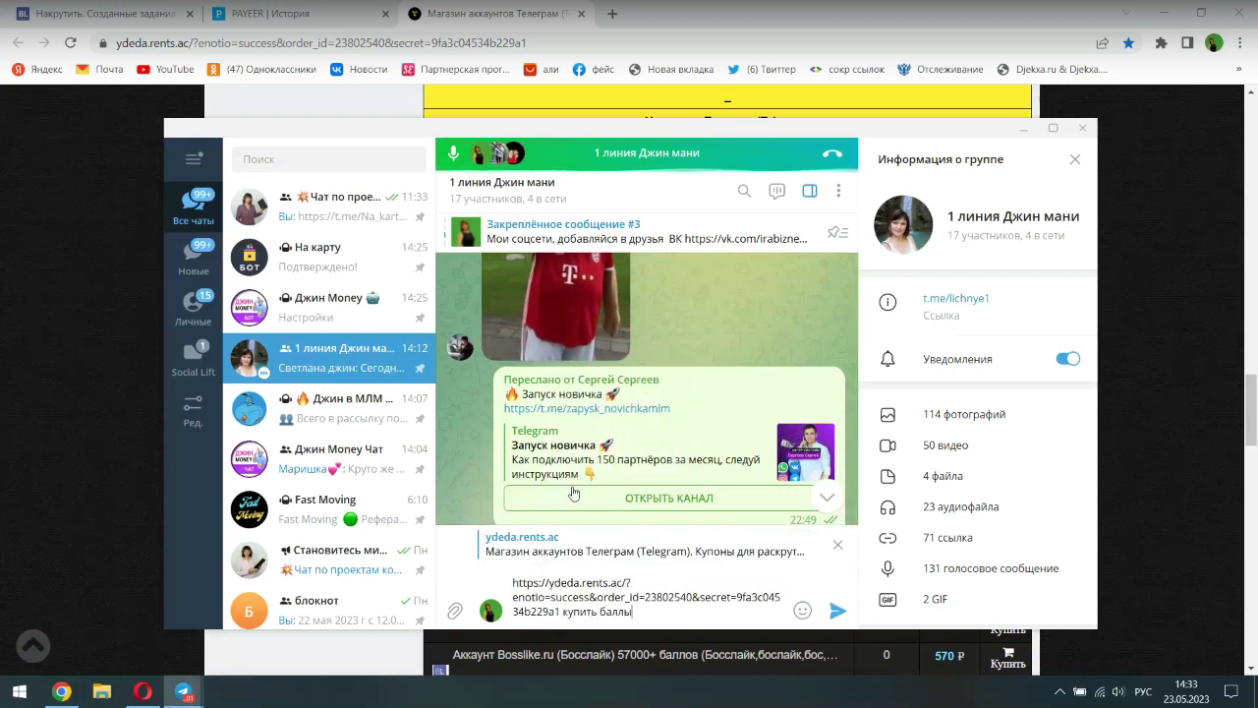
text( в босс лайк)
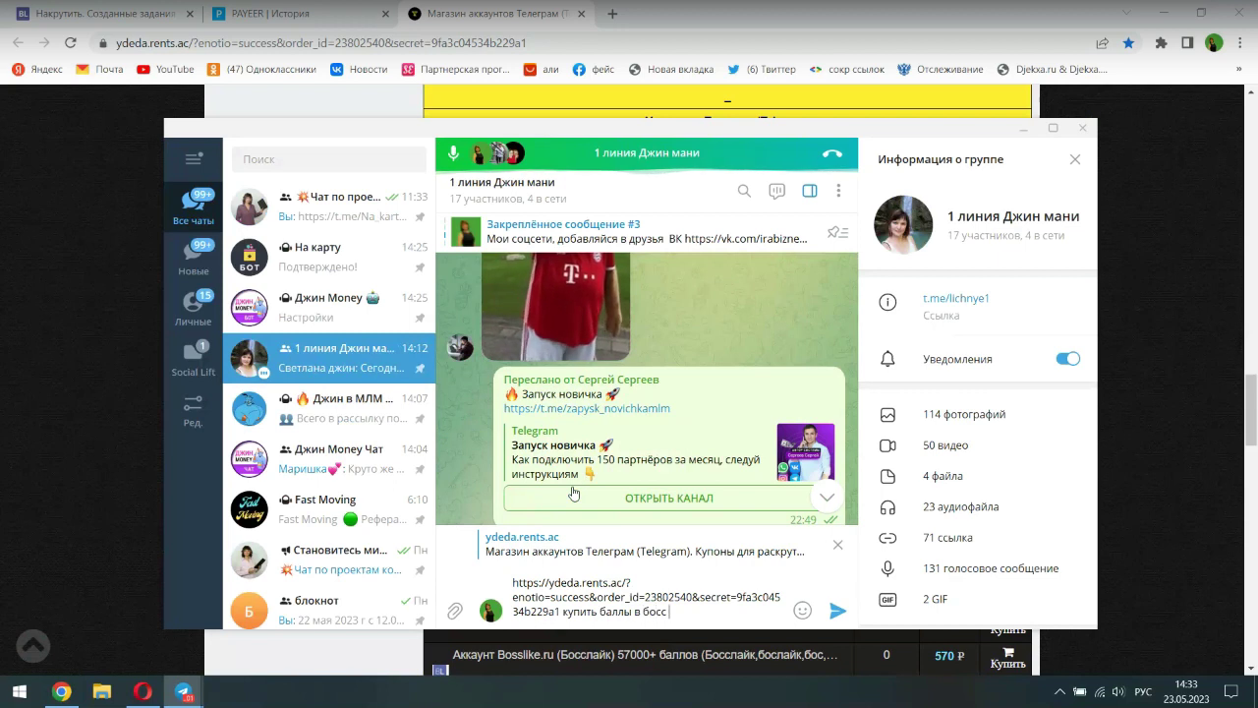
key(Return)
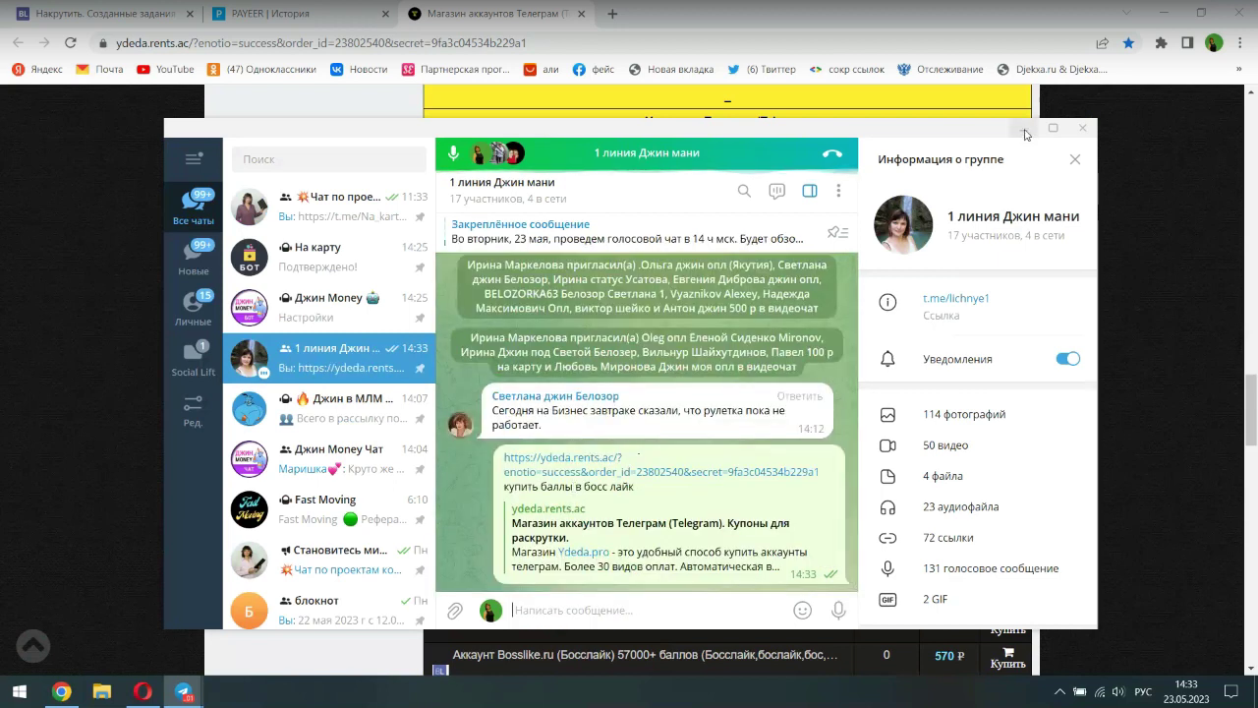
click(1024, 128)
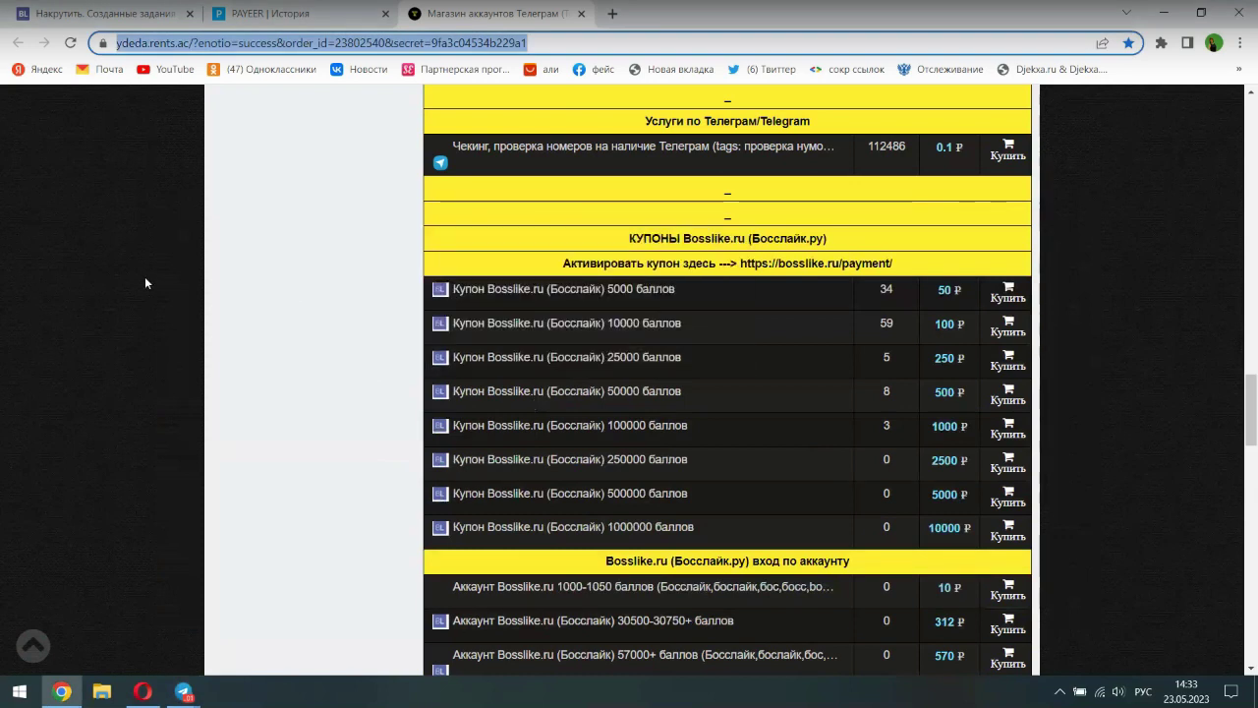
- Start buying the 10000-point Bosslike coupon and choose Payeer as the payment method
scroll(403, 479, up, 3)
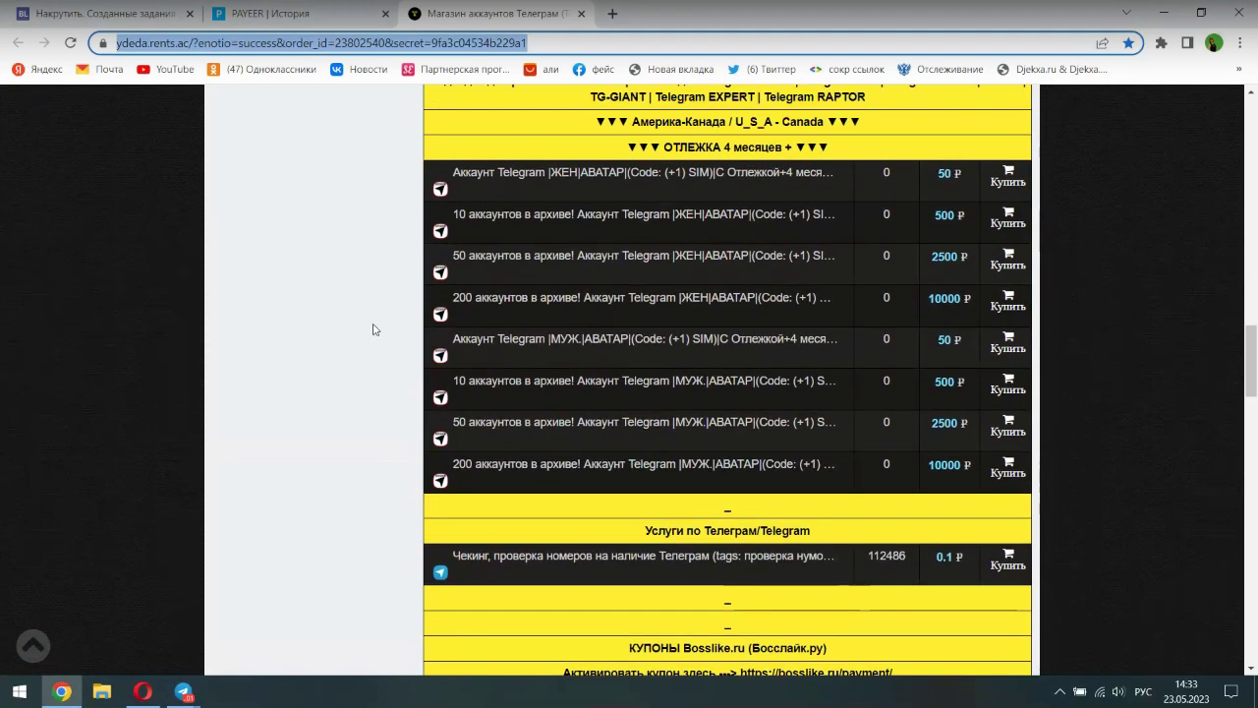
scroll(421, 305, down, 2)
scroll(367, 433, down, 1)
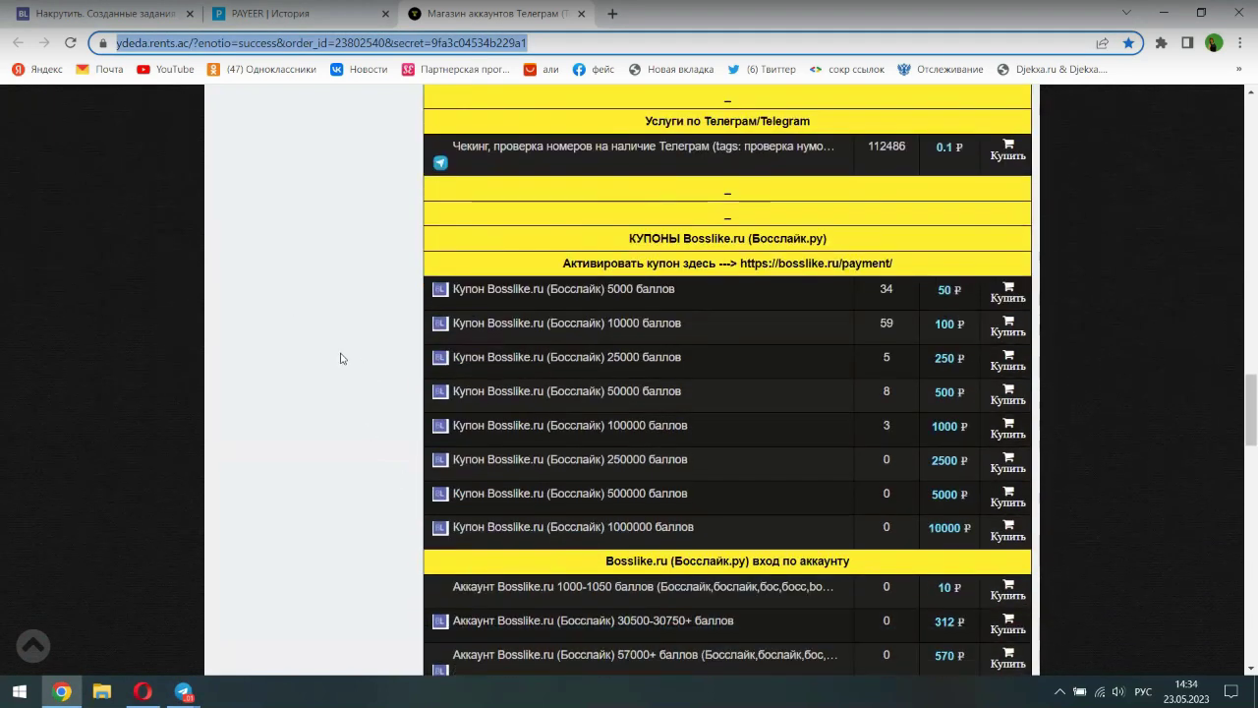
mouse_move(546, 292)
mouse_move(625, 330)
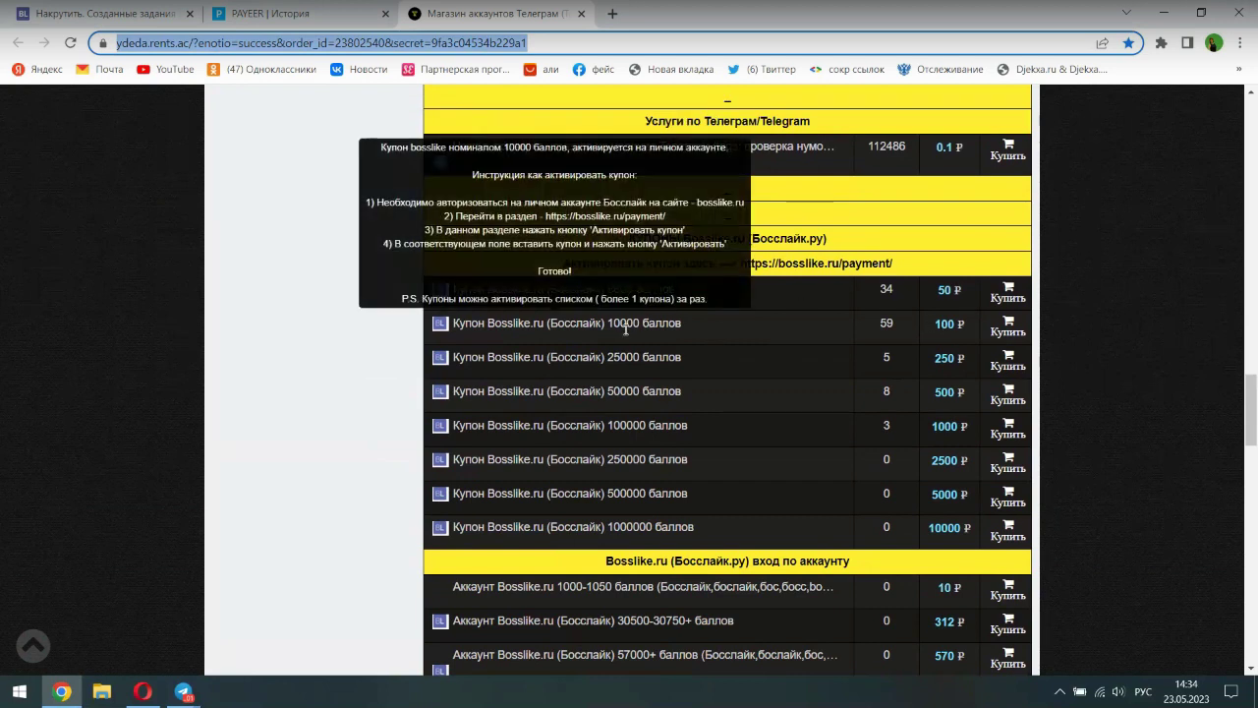
click(1010, 332)
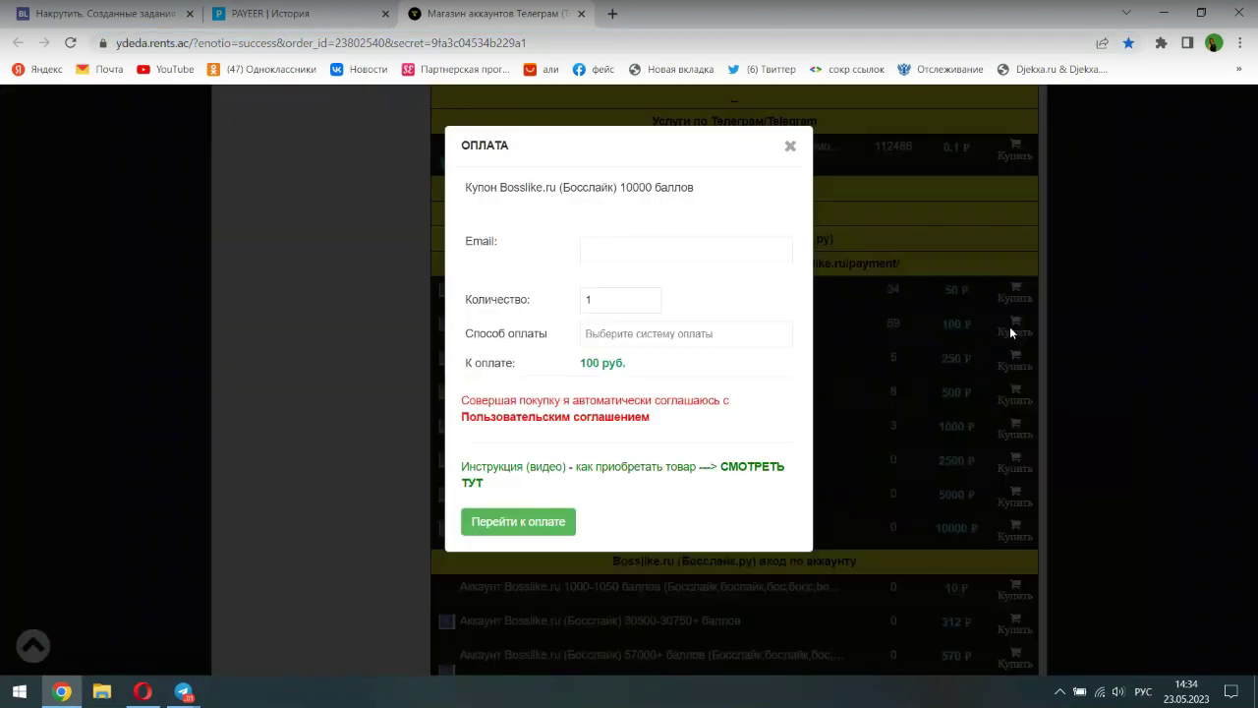
click(602, 335)
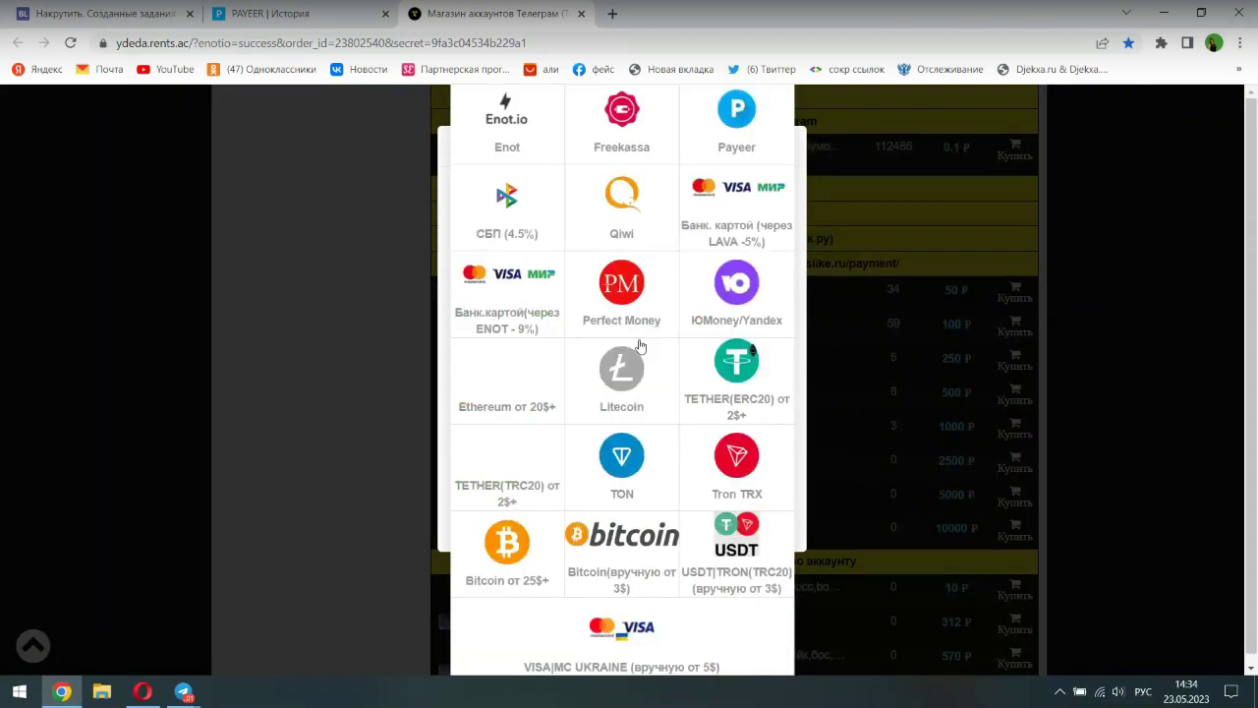
click(729, 133)
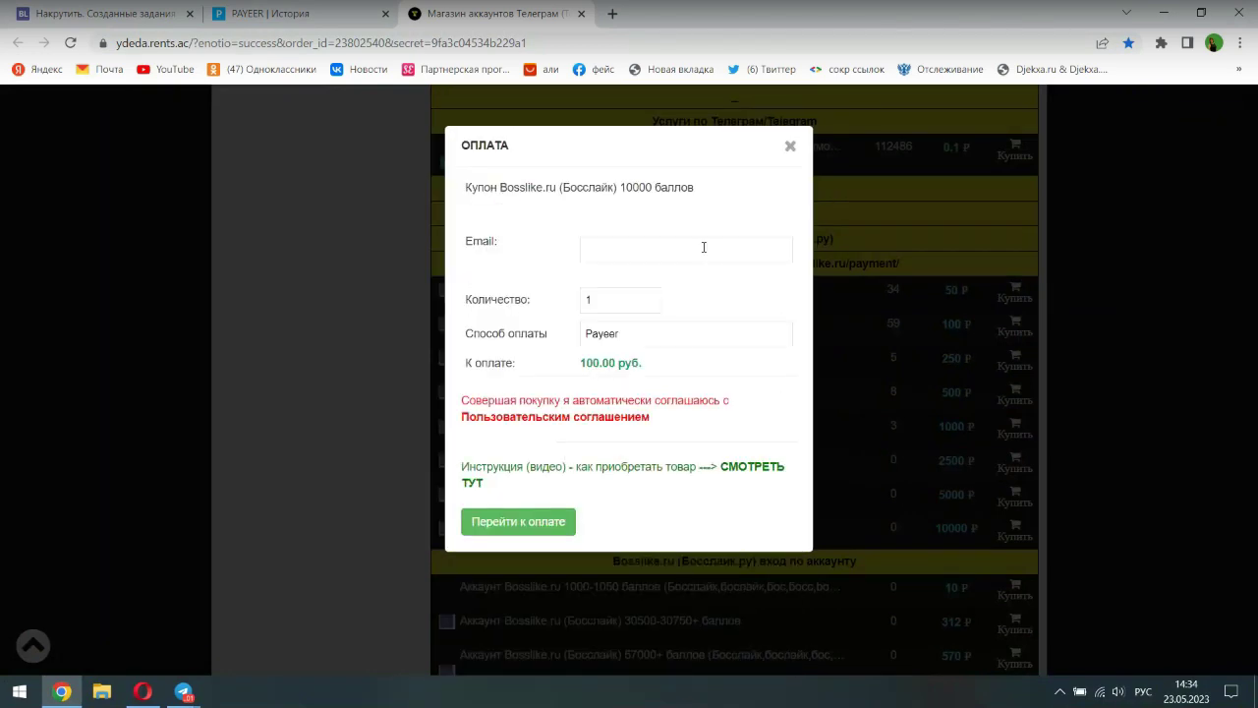
- Enter the buyer's e-mail address in the Email field, accepting the suggested full address
click(614, 253)
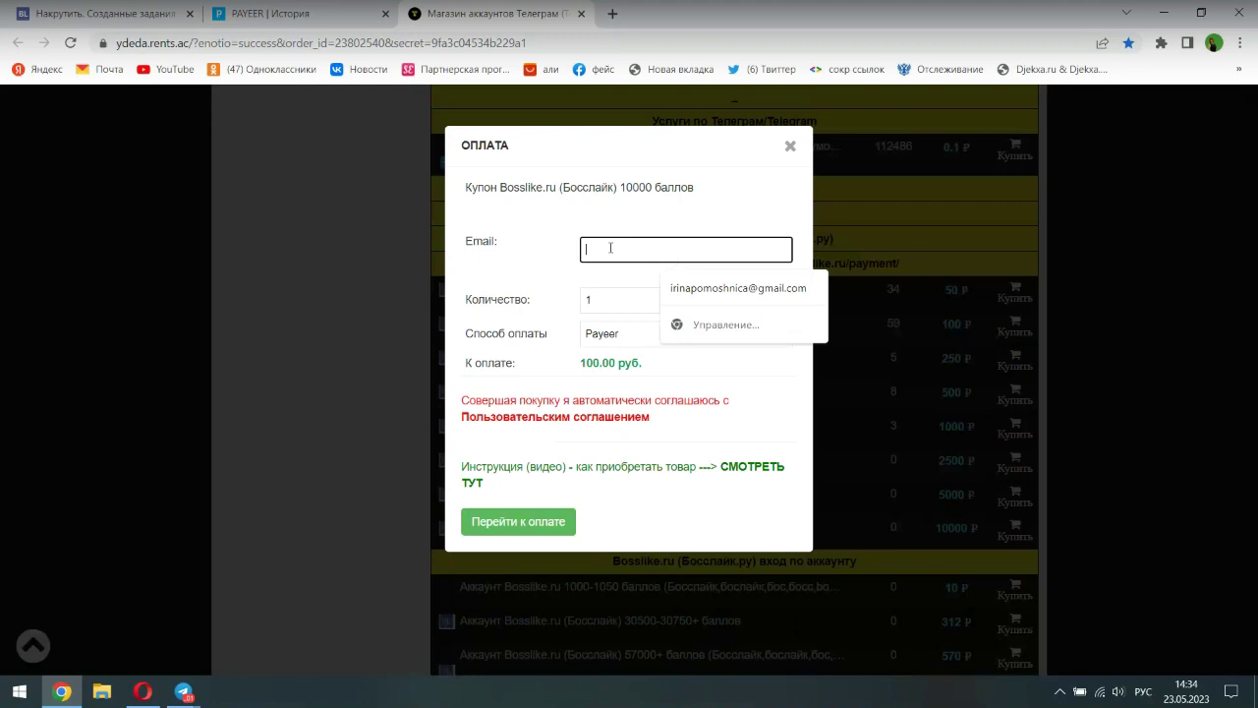
key(alt+shift)
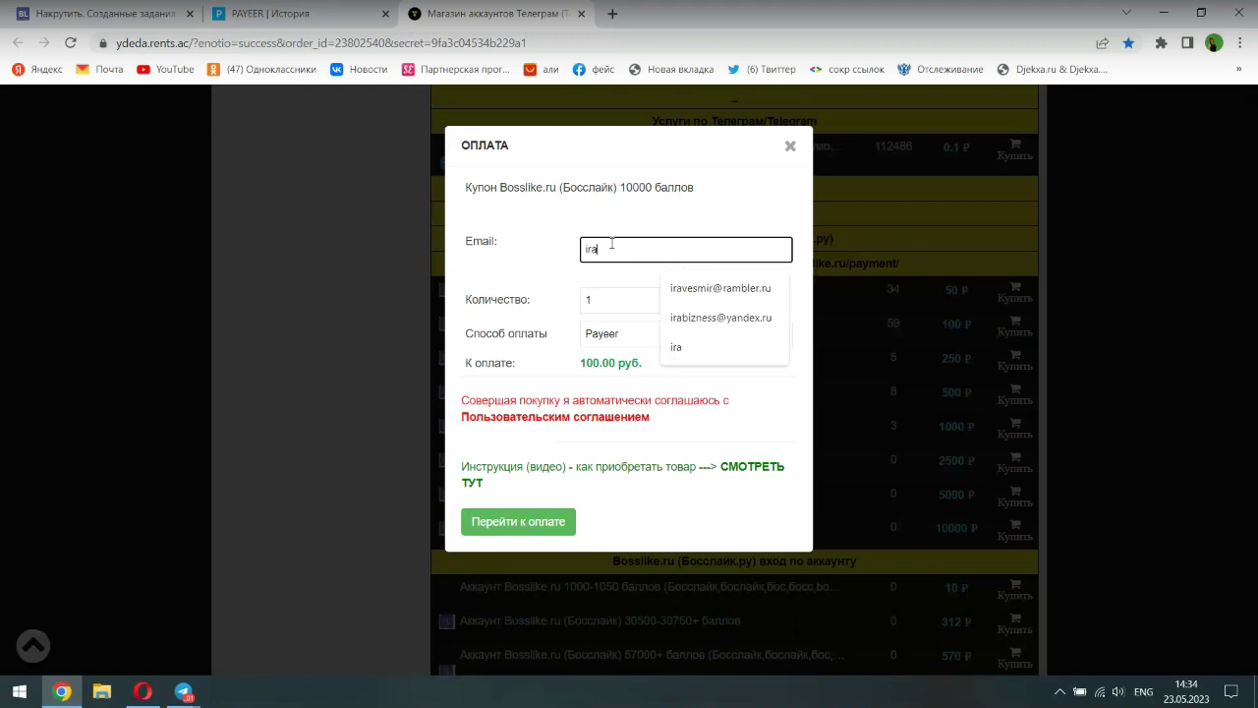
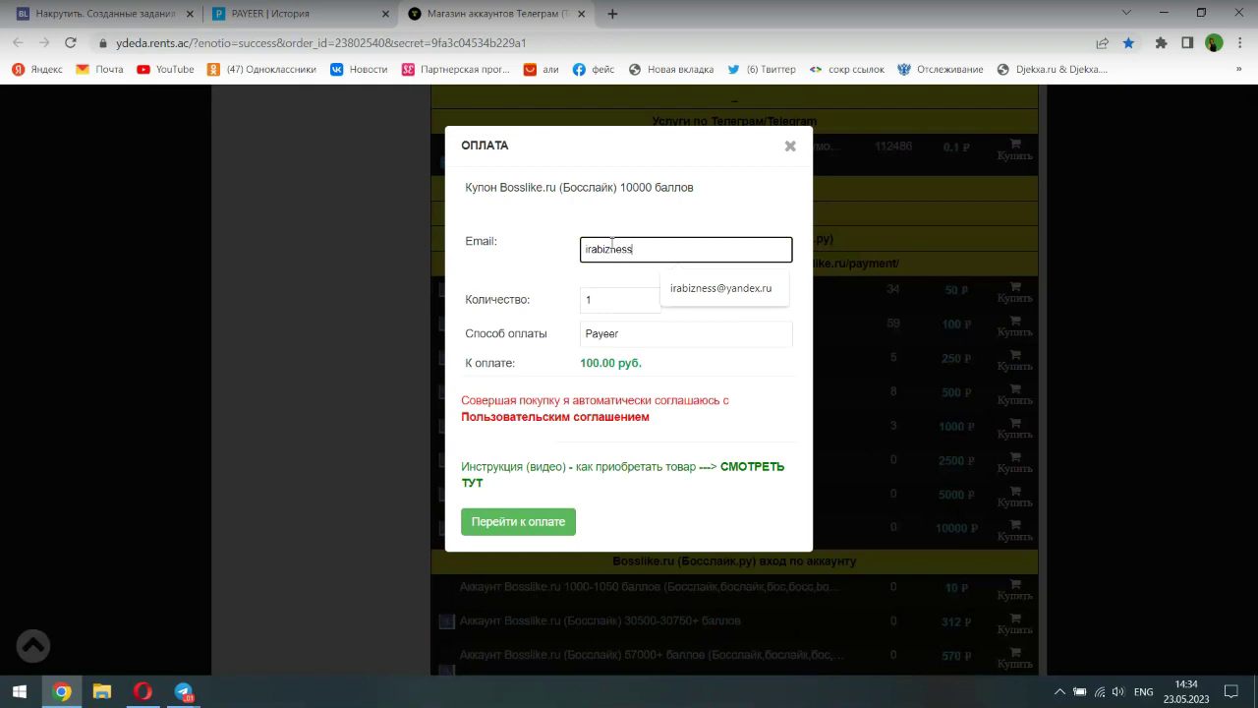
key(Down)
key(Return)
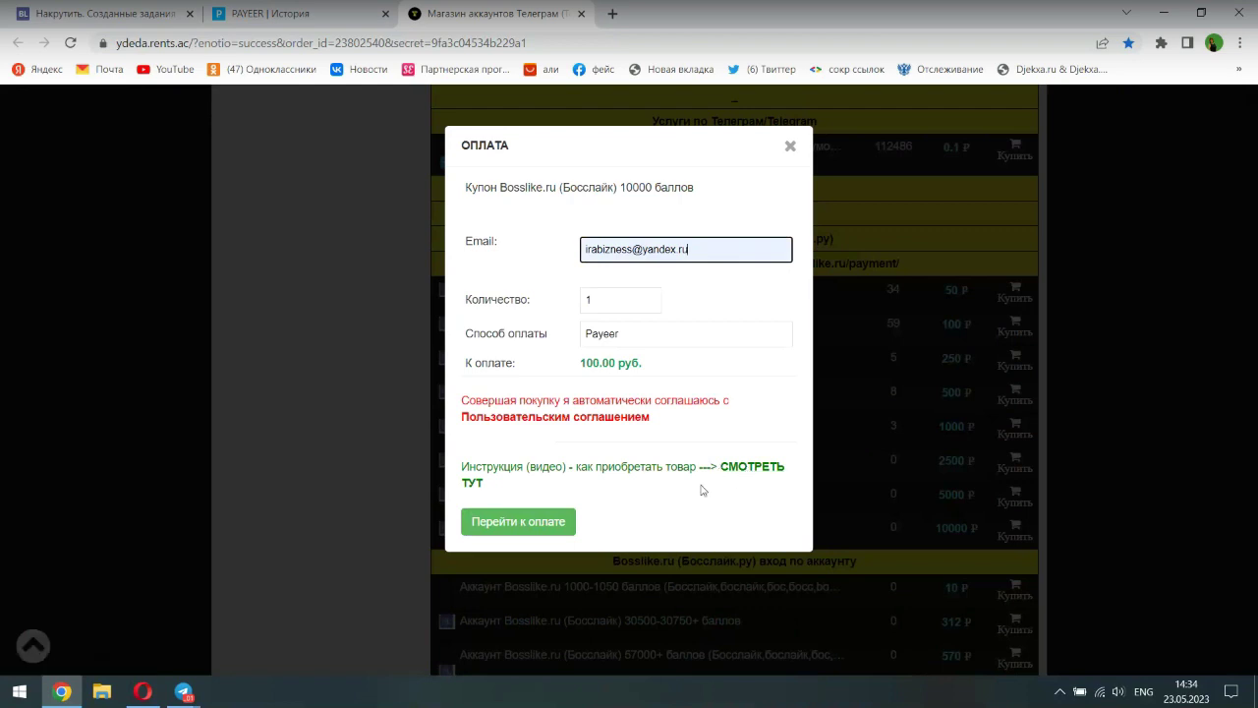
- Go to payment, copy the seller's Кошелек number, and open Payeer's ПЕРЕВЕСТИ transfer form
click(540, 524)
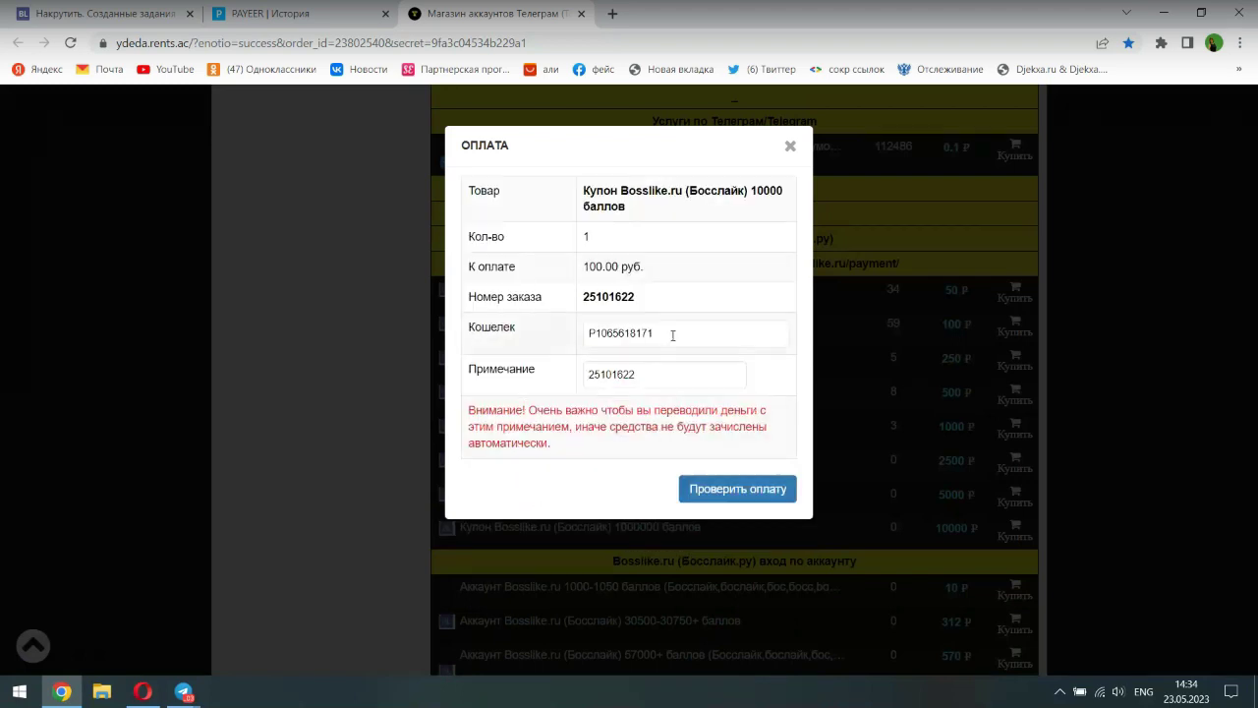
double_click(615, 334)
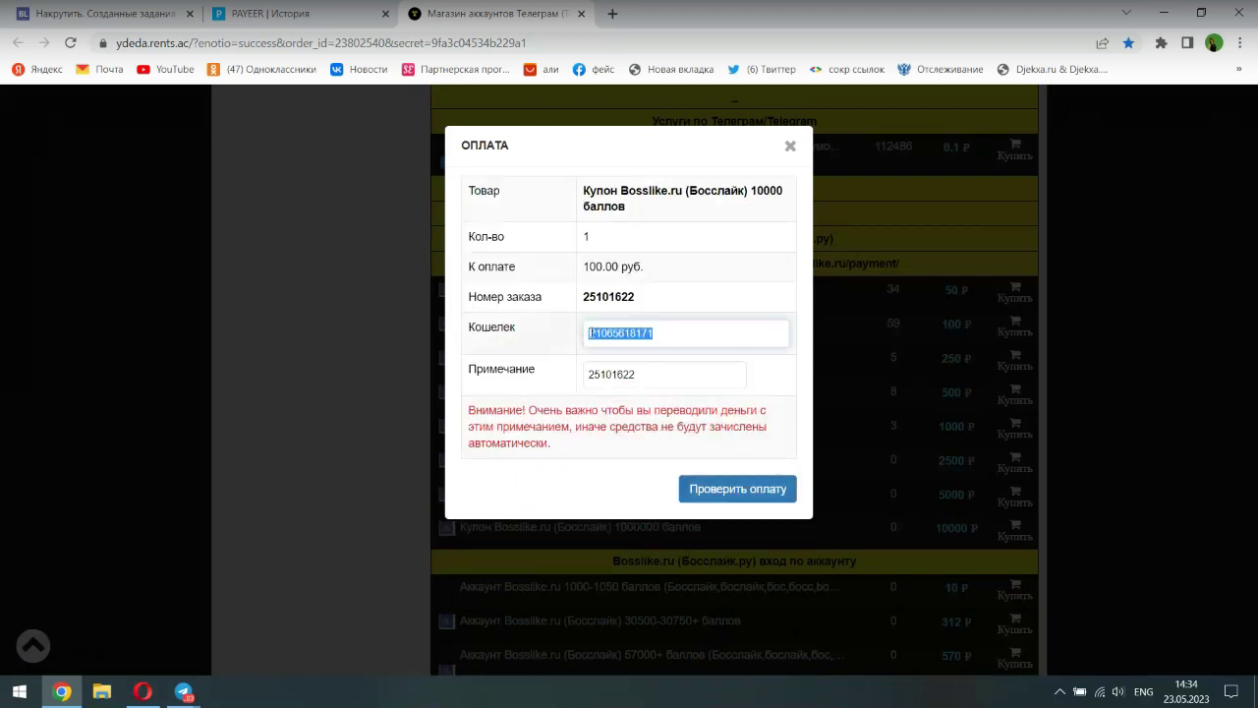
right_click(596, 333)
click(636, 393)
click(286, 13)
click(118, 248)
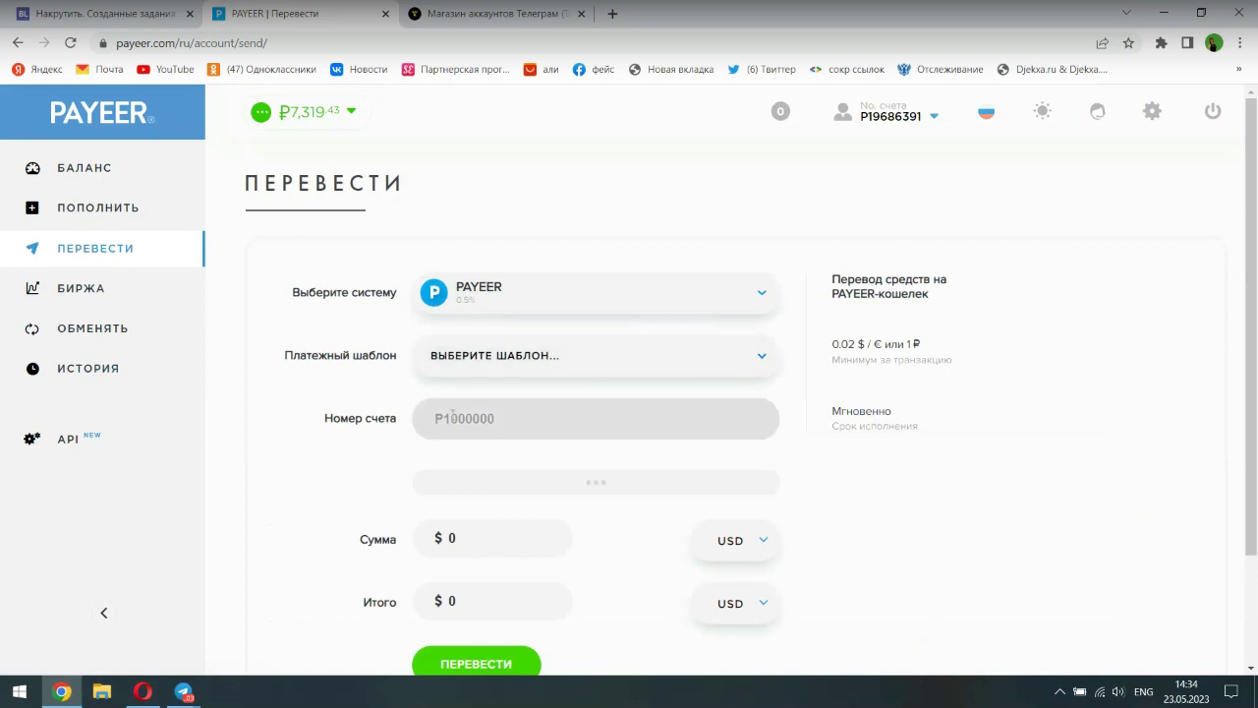
- Paste the seller's wallet number as the transfer recipient and set the currency to RUB
right_click(437, 417)
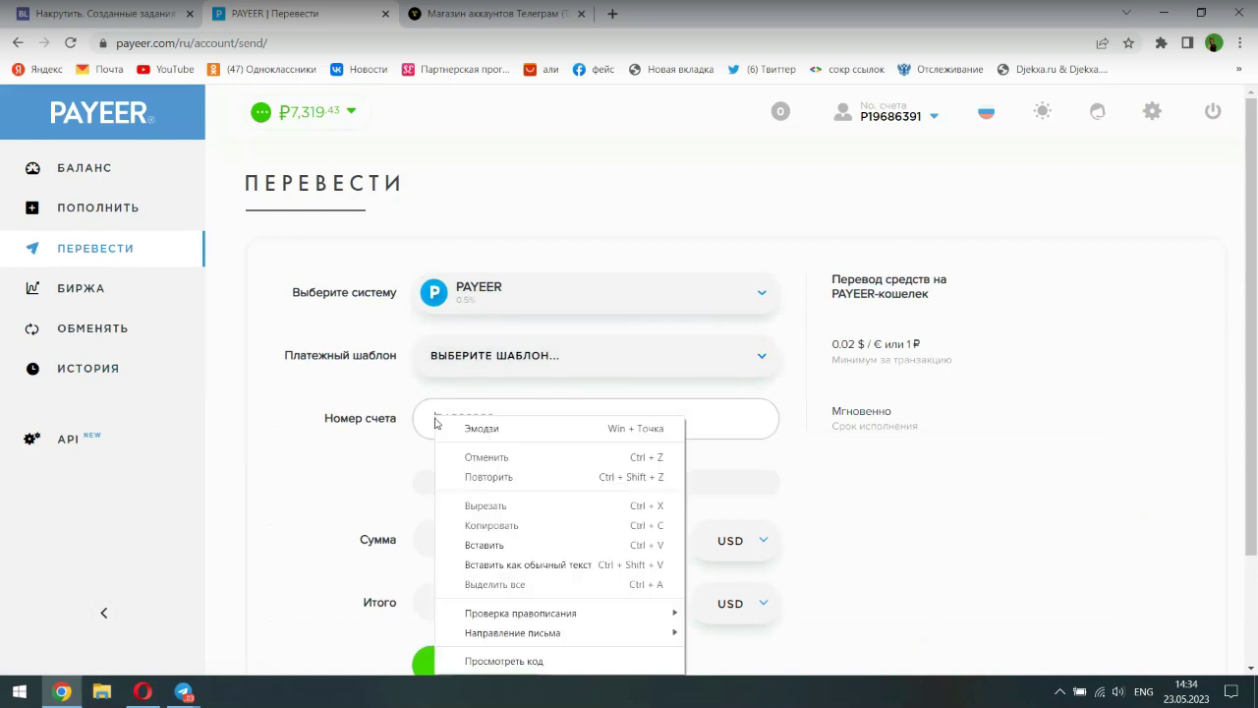
click(484, 545)
scroll(378, 460, down, 2)
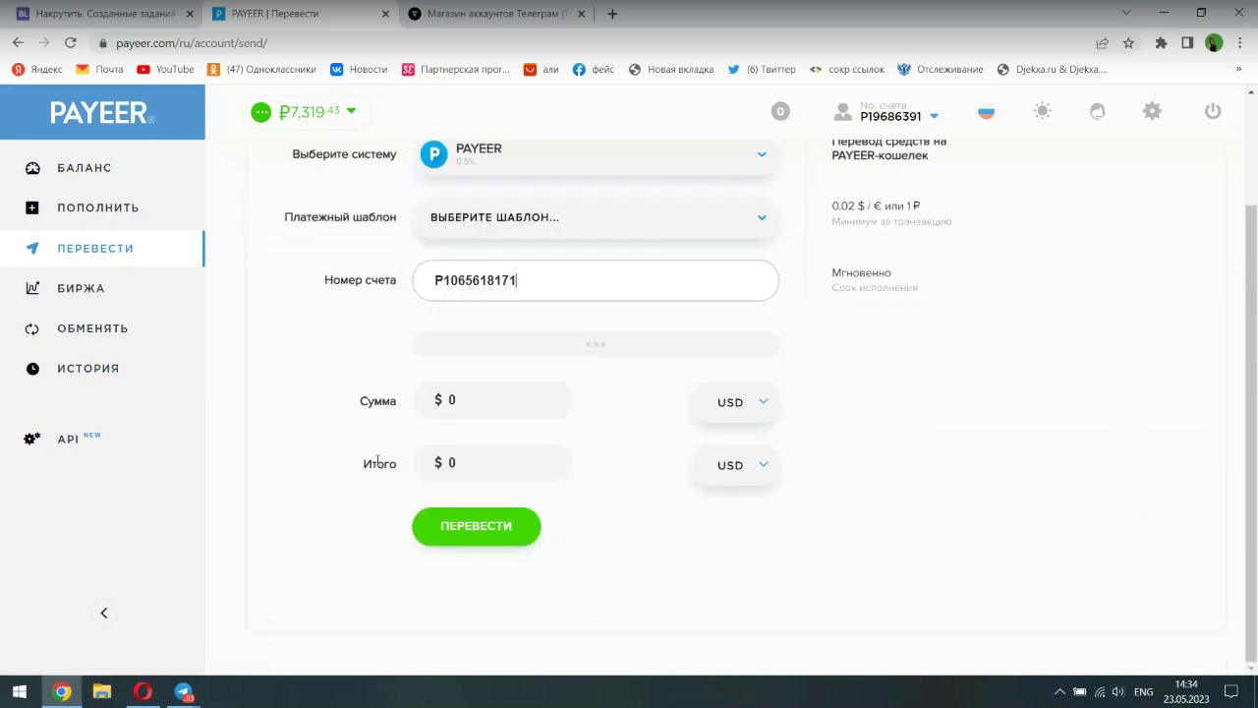
click(733, 413)
click(734, 438)
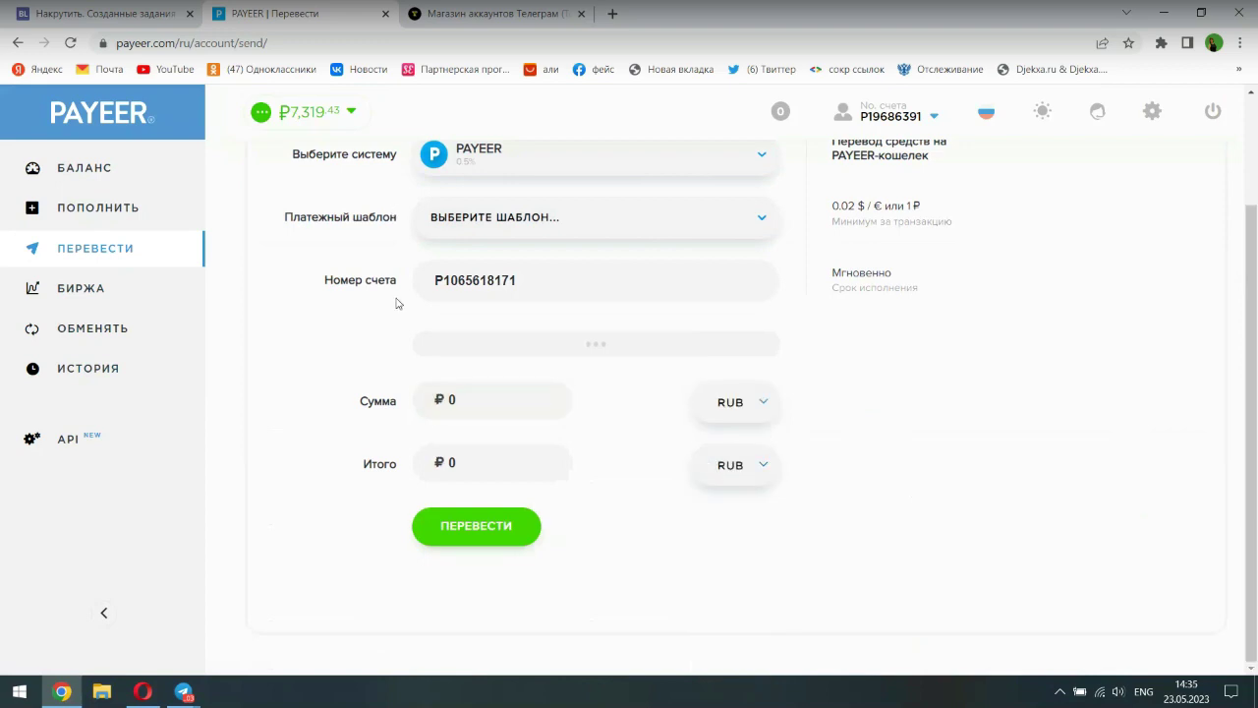
- Enter a 100 RUB amount (100.5 RUB with fee) and expand the Комментарий field
click(453, 462)
double_click(467, 465)
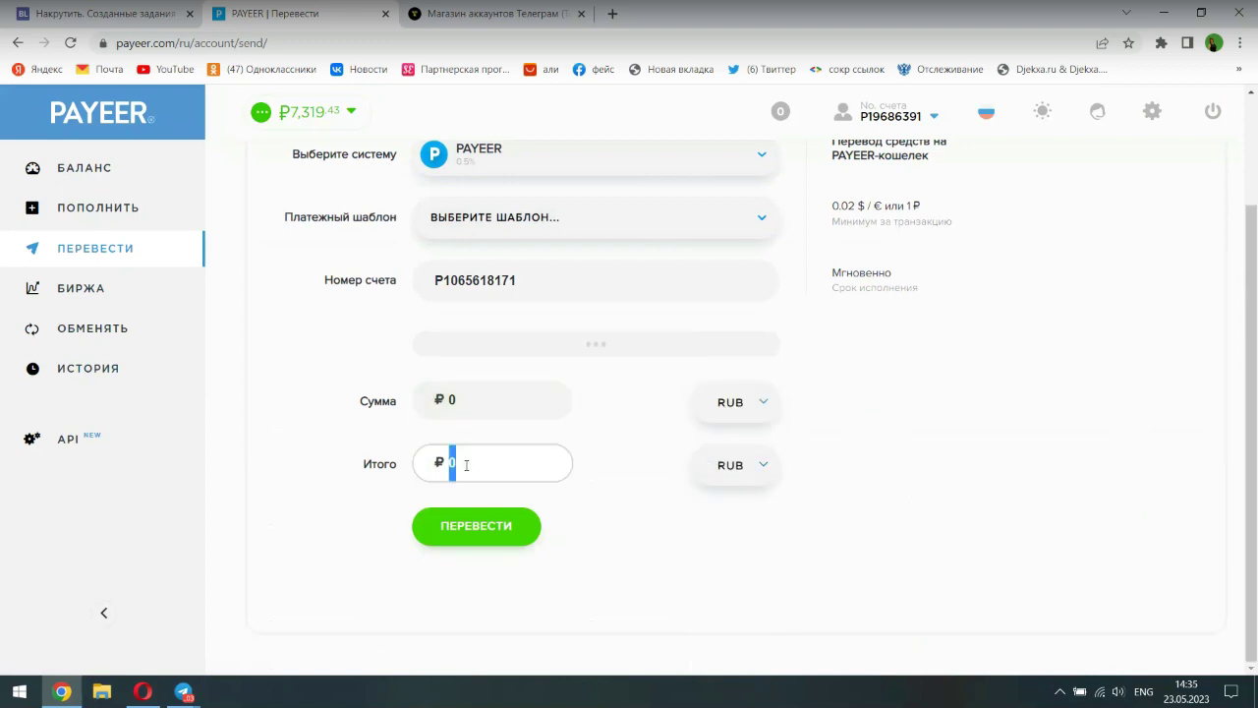
double_click(462, 403)
text(100)
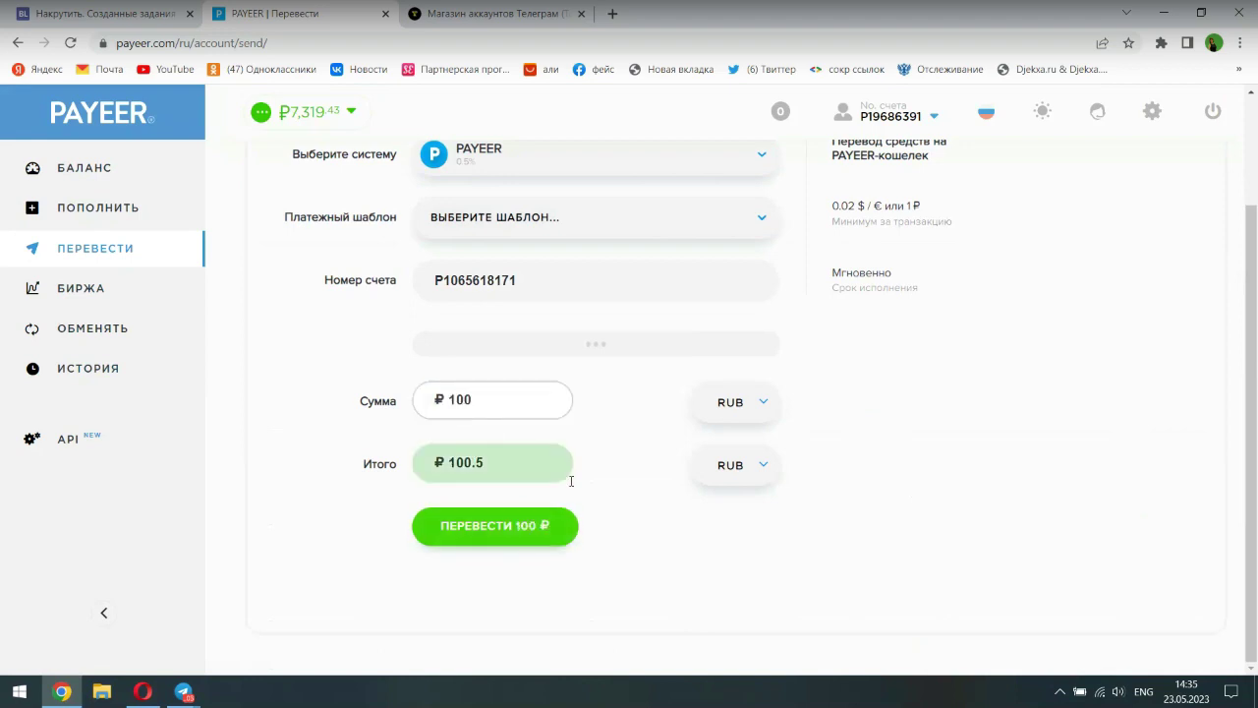
click(589, 344)
click(464, 342)
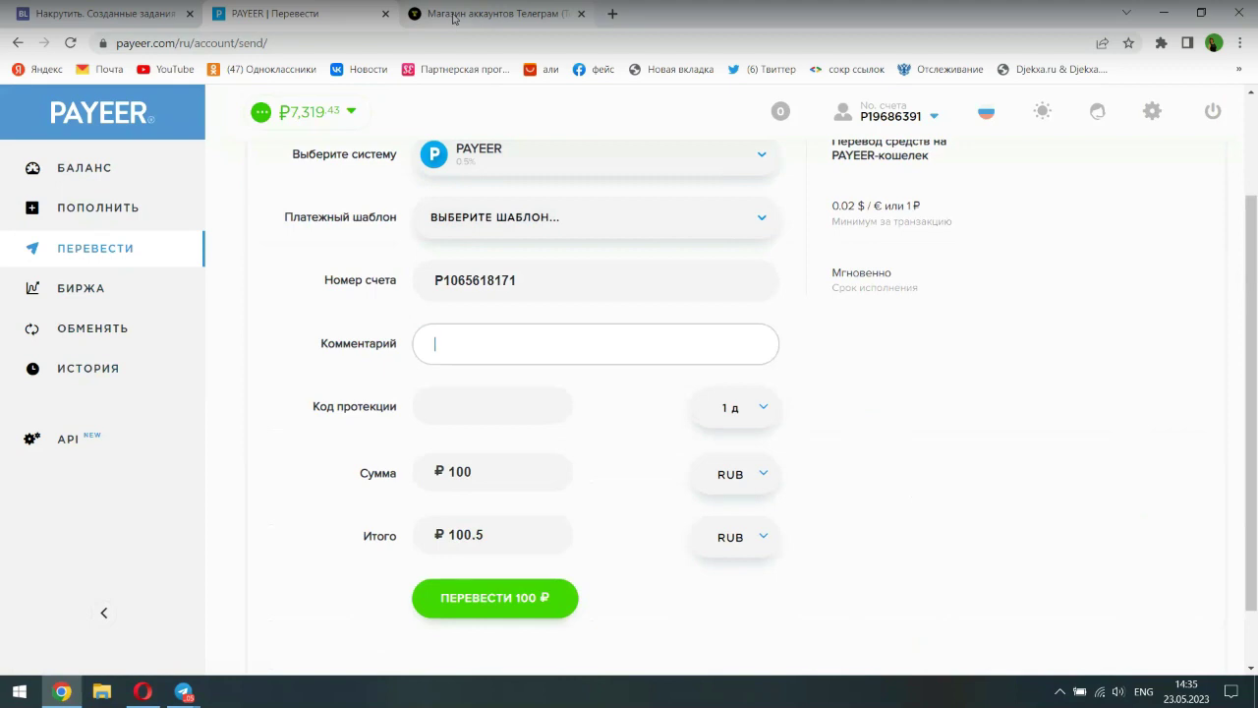
click(455, 19)
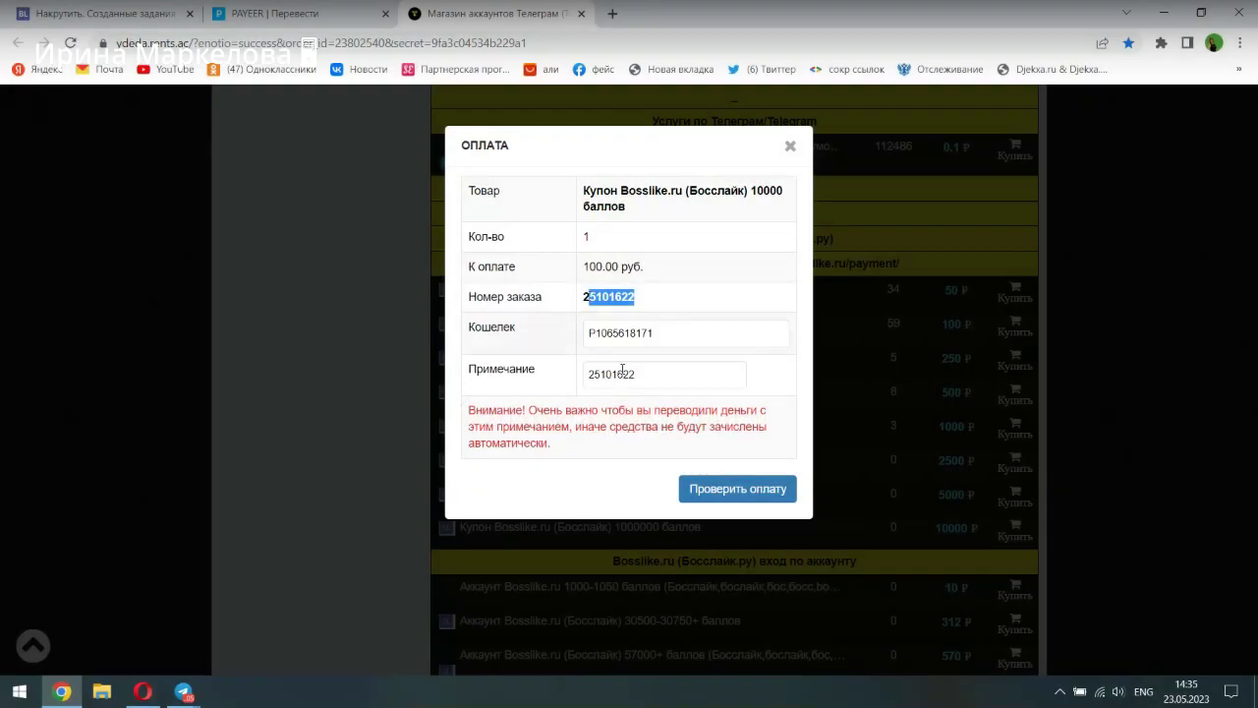
- Copy the Примечание value from the shop's ОПЛАТА dialog into the Payeer transfer's Комментарий
double_click(643, 383)
right_click(596, 374)
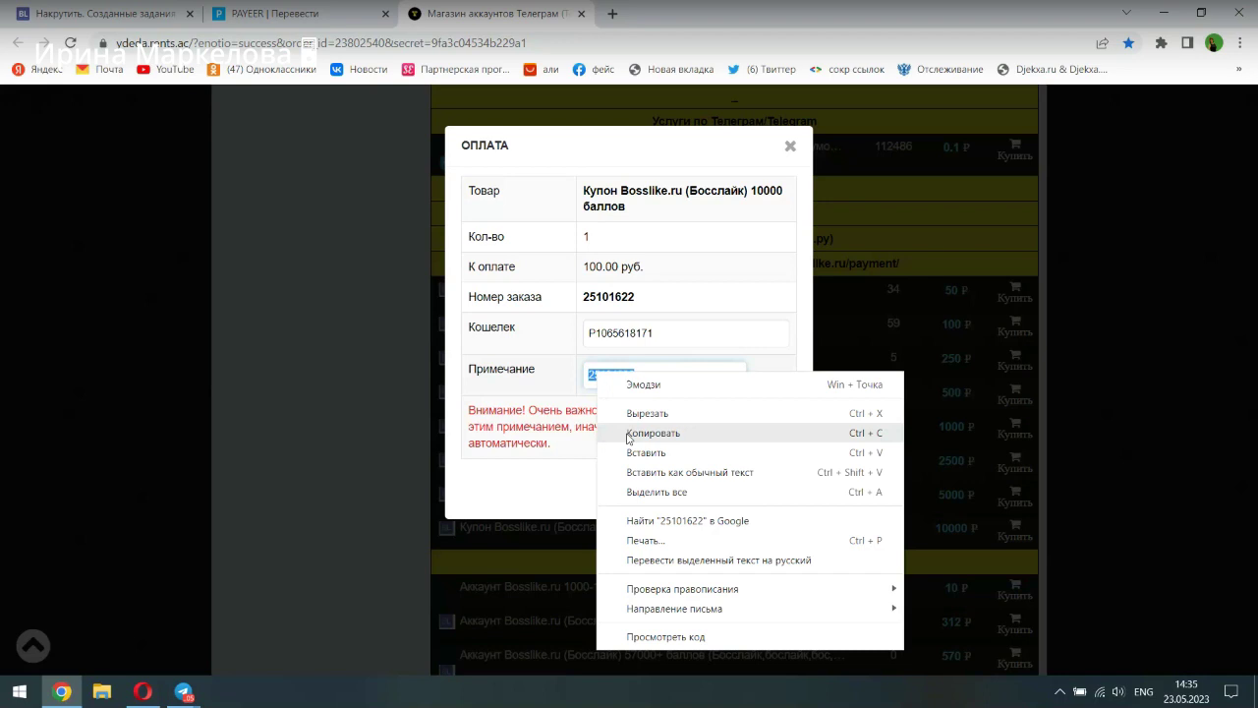
click(629, 435)
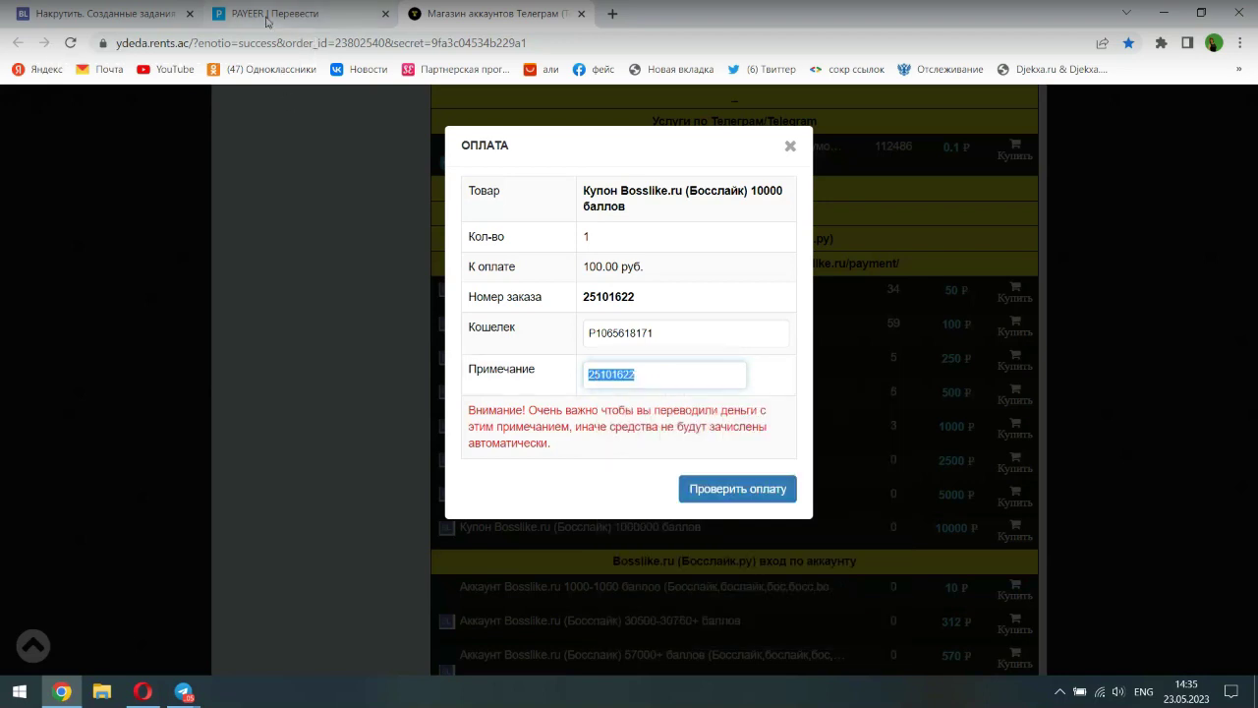
click(267, 22)
right_click(451, 349)
click(498, 476)
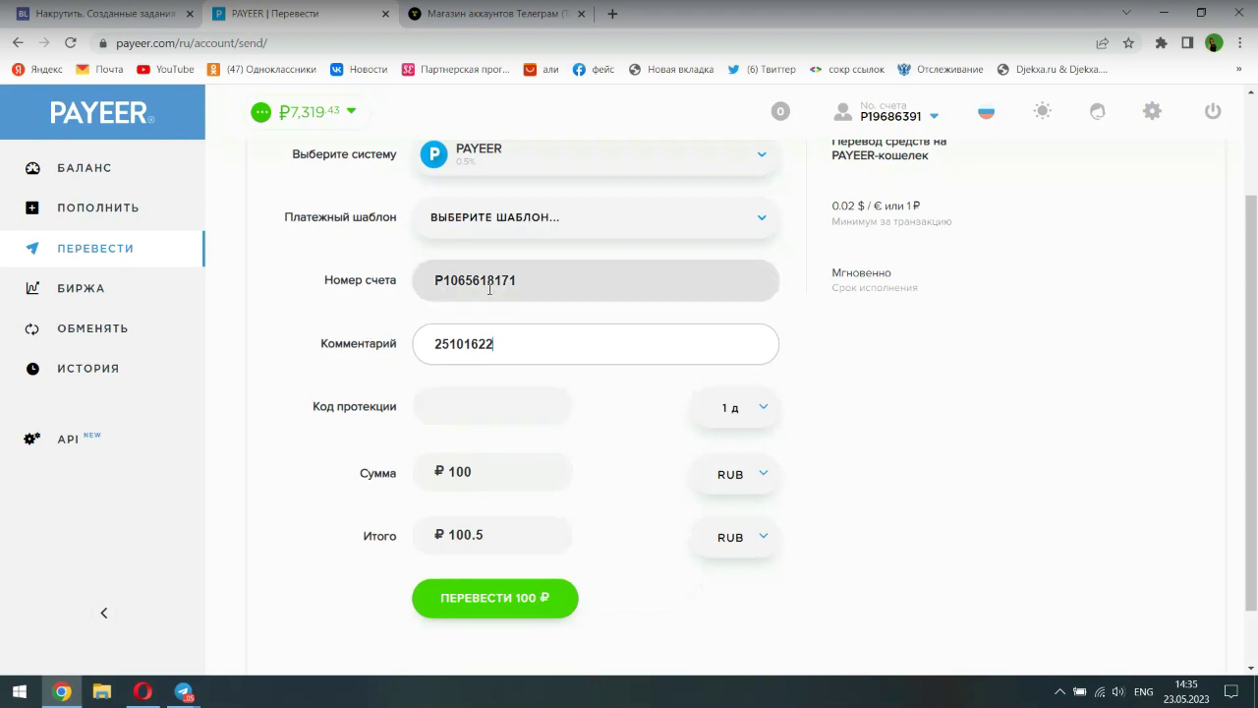
click(450, 21)
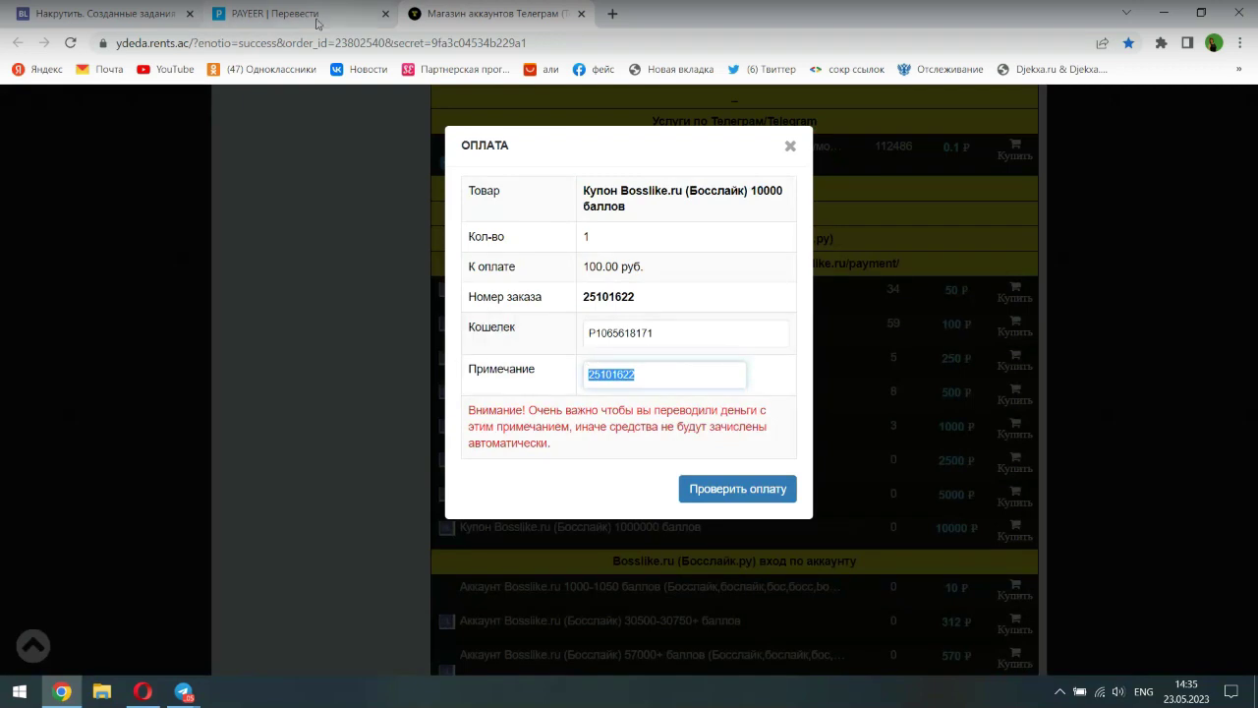
click(280, 14)
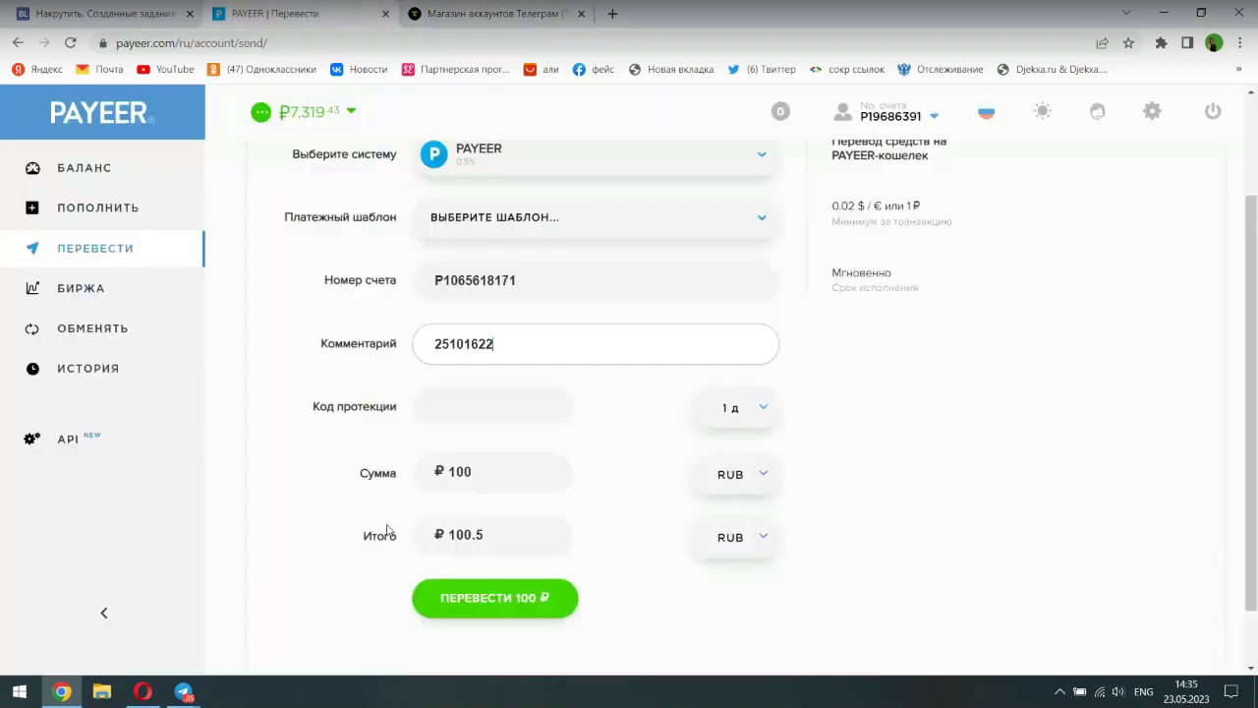
- Send the 100 ₽ Payeer transfer and open the ИСТОРИЯ transaction history
click(473, 600)
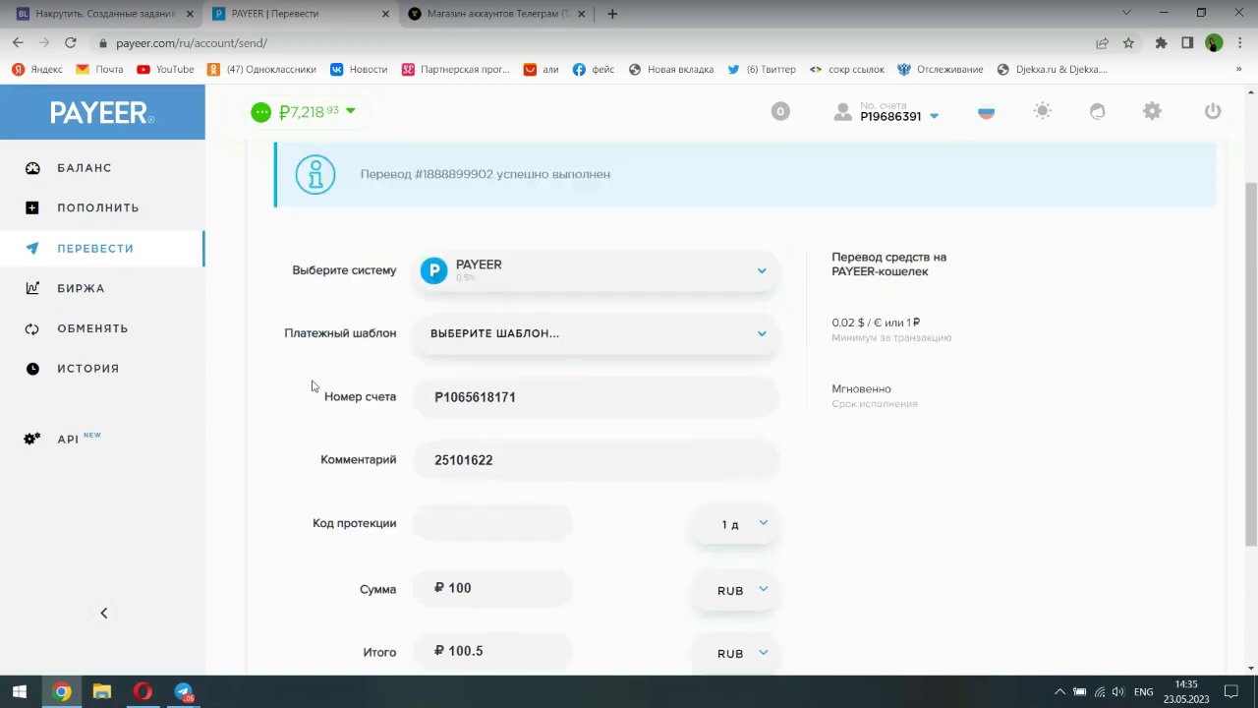
click(113, 370)
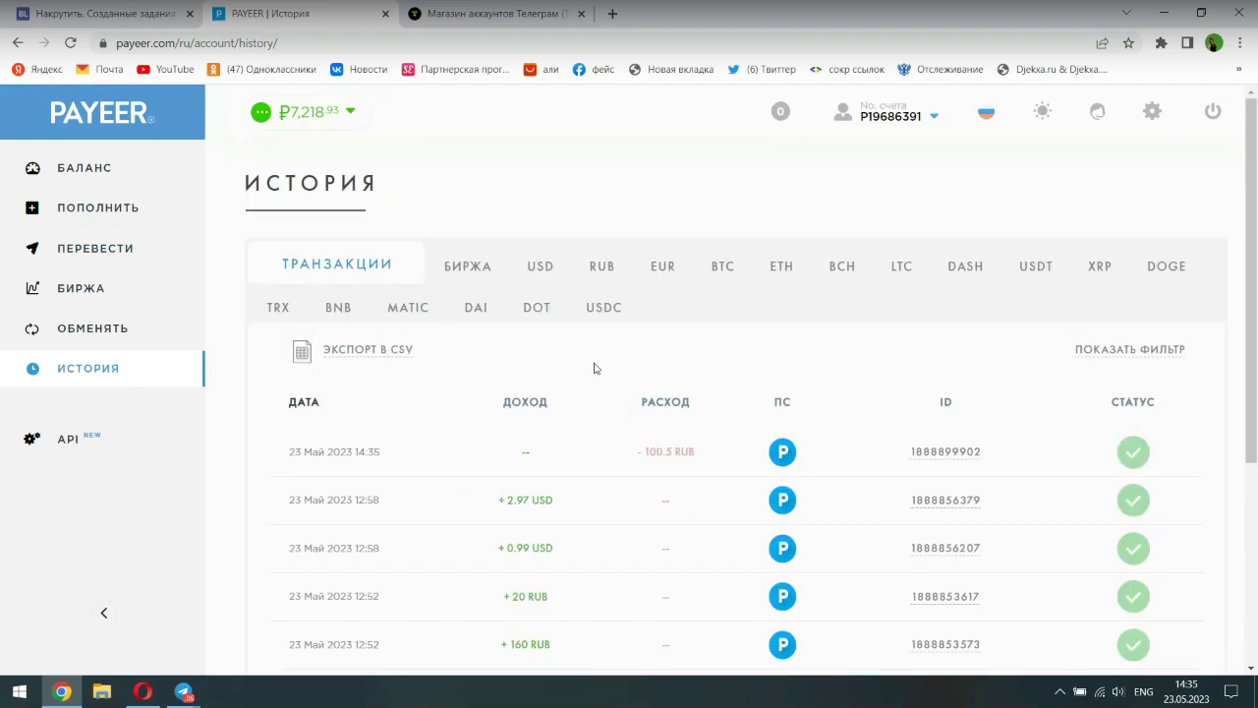
scroll(595, 368, down, 2)
scroll(626, 418, down, 1)
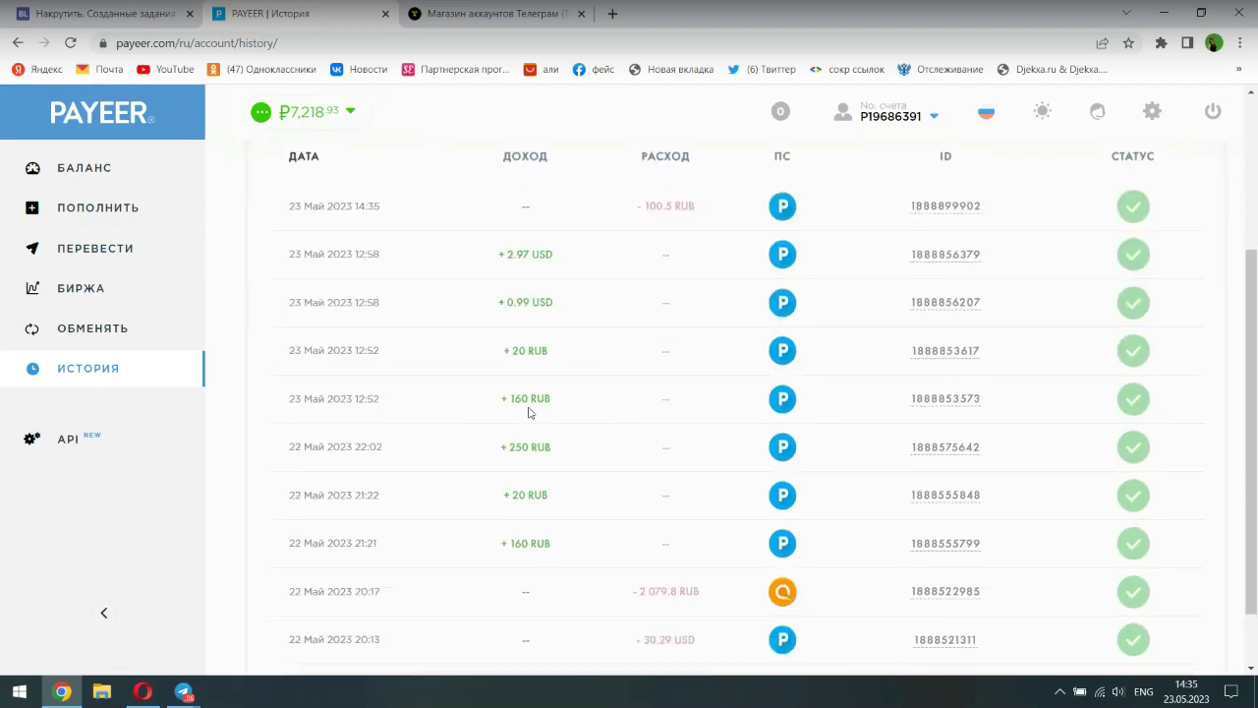
scroll(497, 457, down, 1)
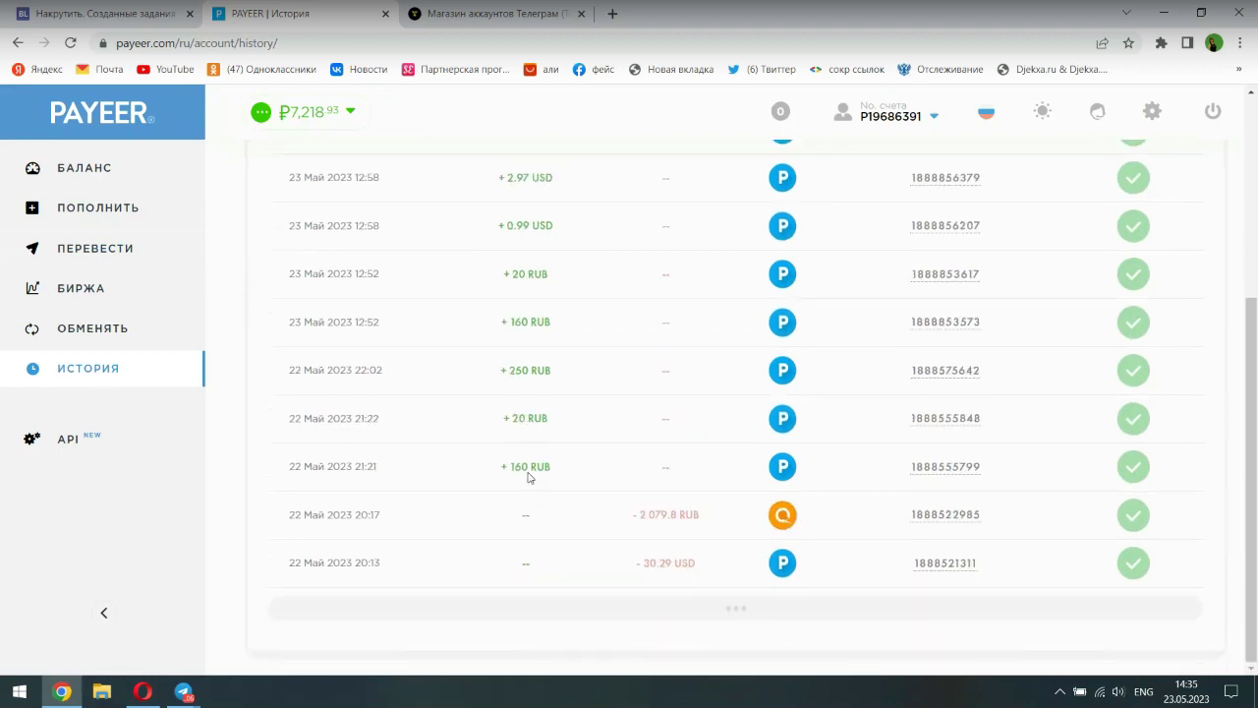
- Load older history entries back to 22 May 18:07 to verify the 100.5 RUB charge
click(739, 612)
scroll(564, 587, down, 5)
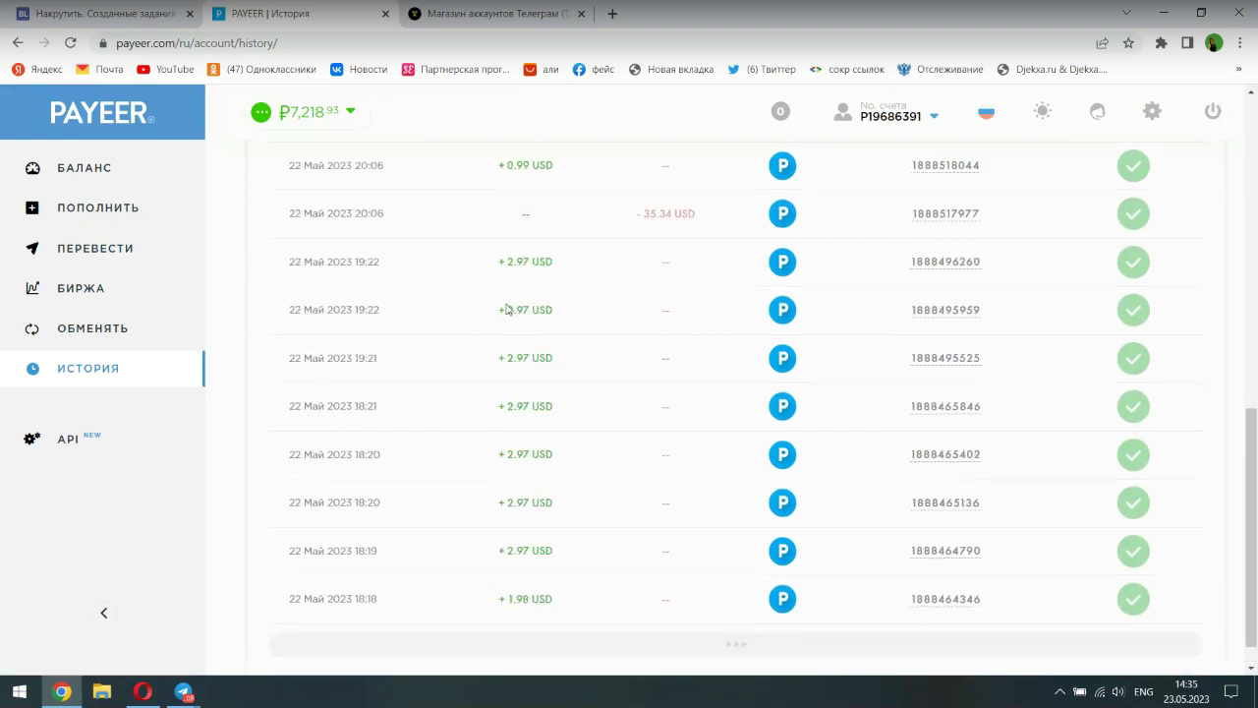
scroll(565, 393, down, 1)
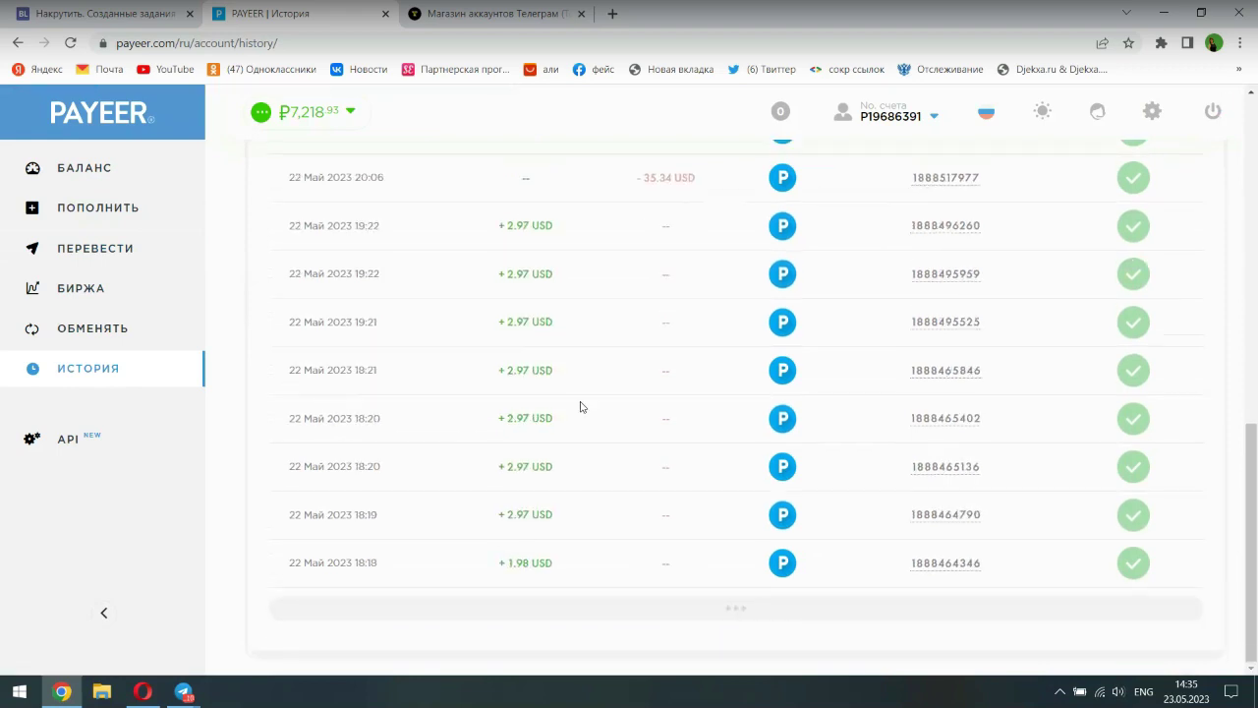
click(721, 606)
scroll(538, 569, down, 5)
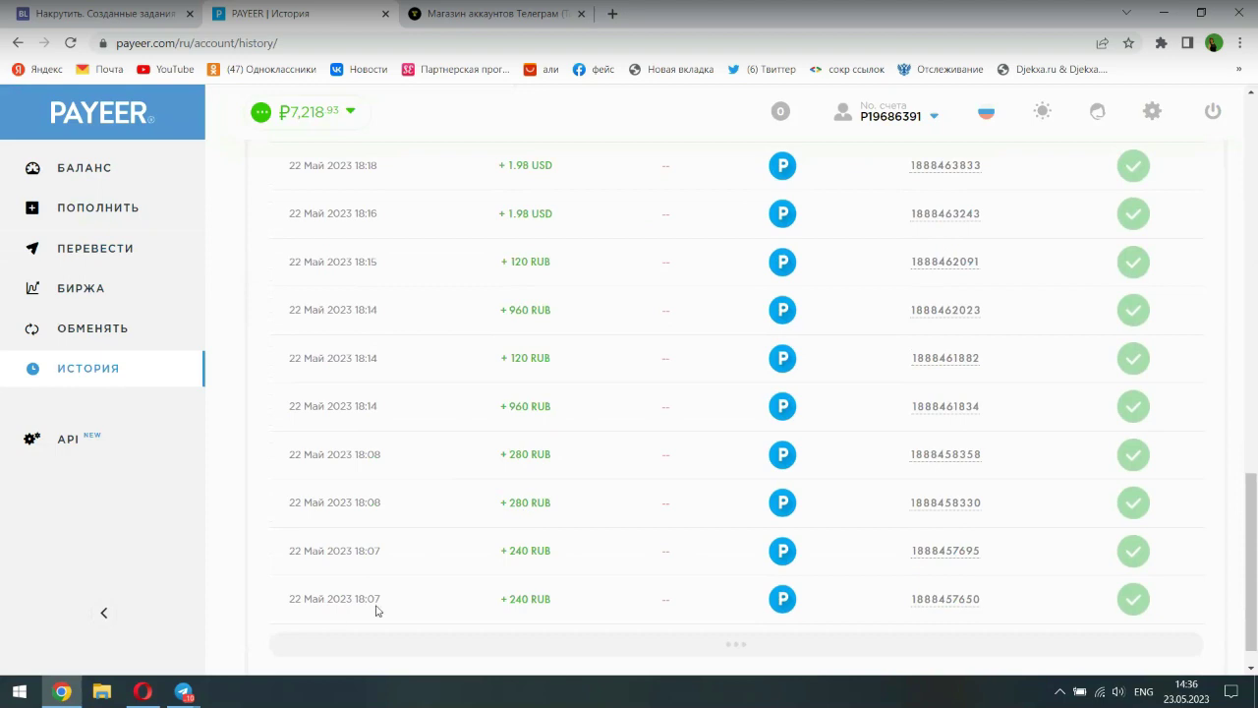
- Confirm payment with Проверить оплату and download the 10000-point coupon's order .txt file
click(482, 14)
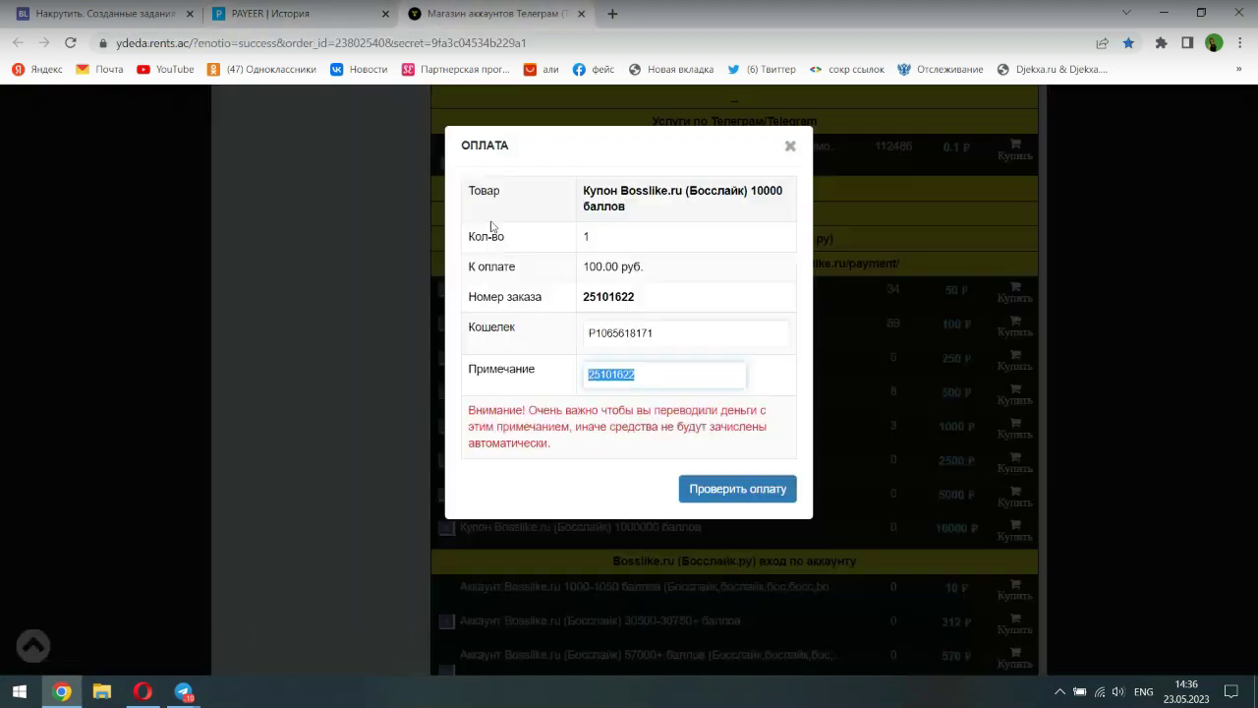
click(708, 494)
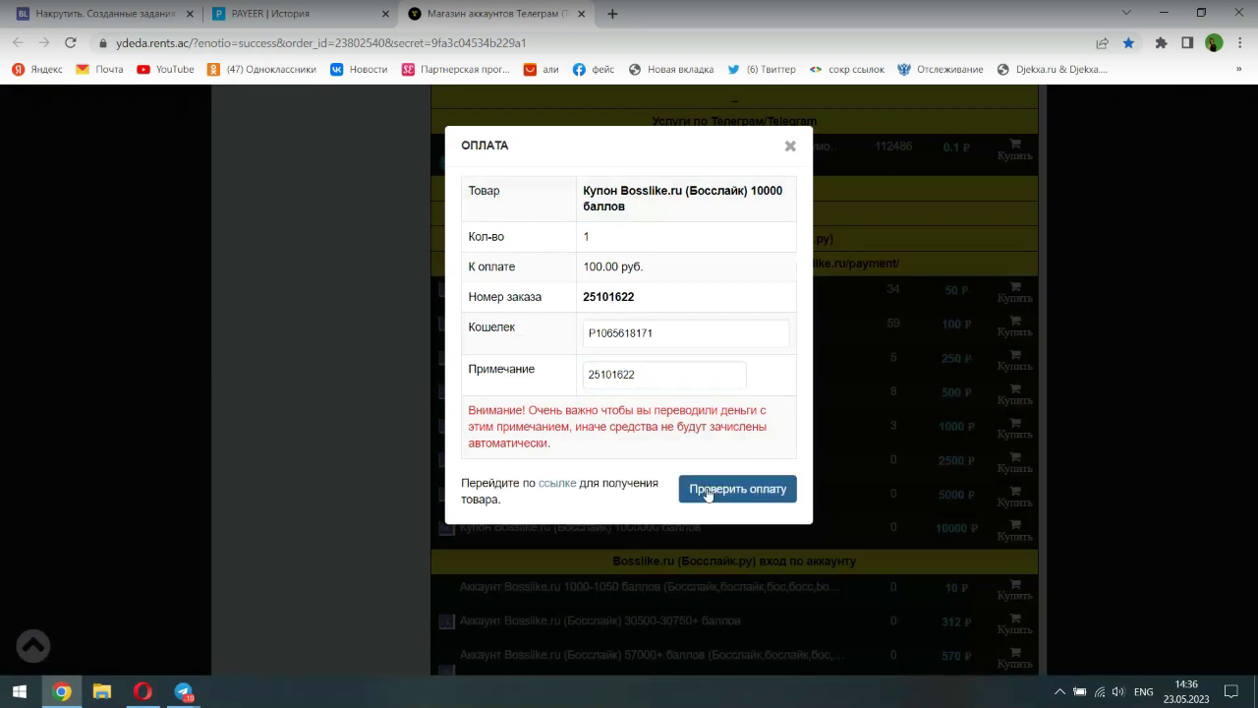
click(554, 485)
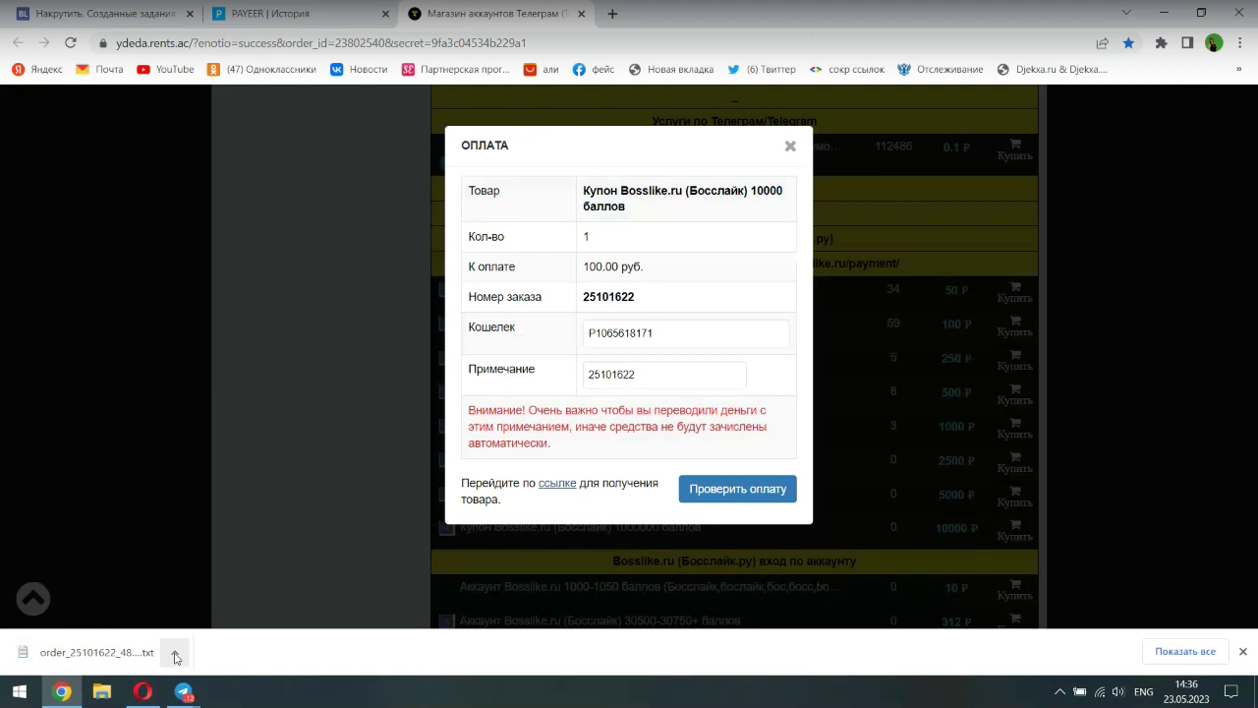
click(176, 656)
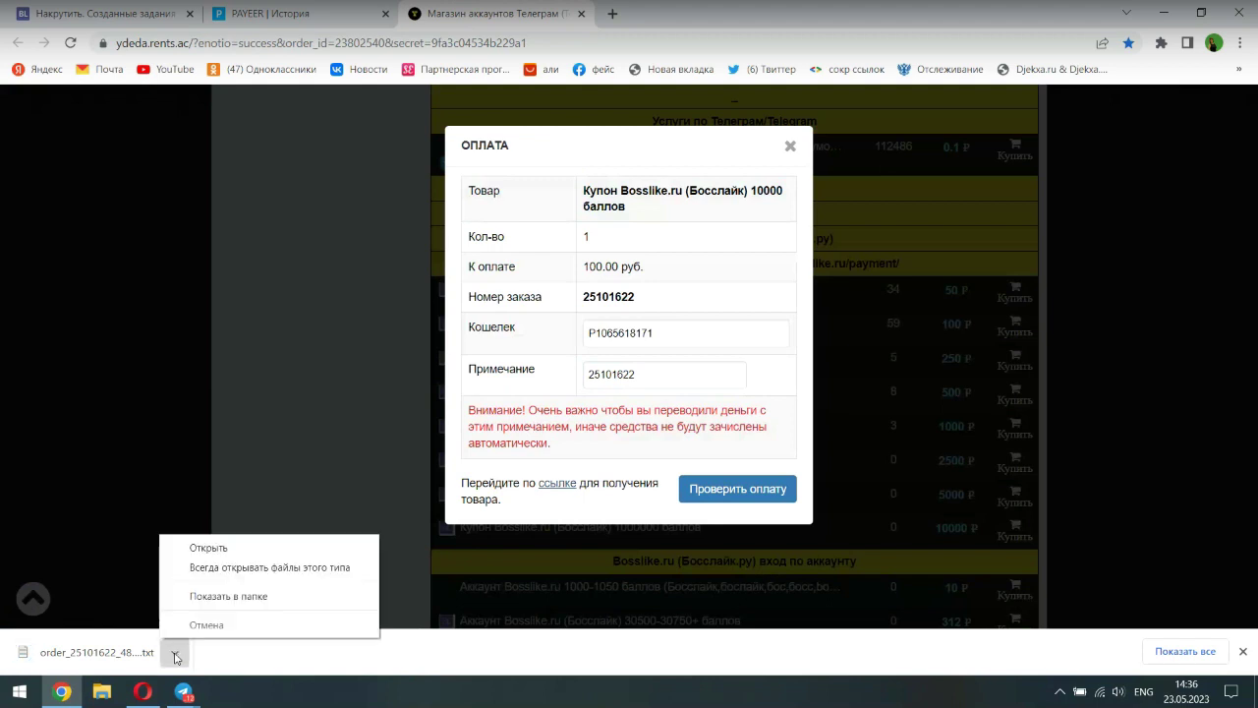
- Open the downloaded order .txt from Загрузки in Notepad and copy the coupon code line
click(206, 597)
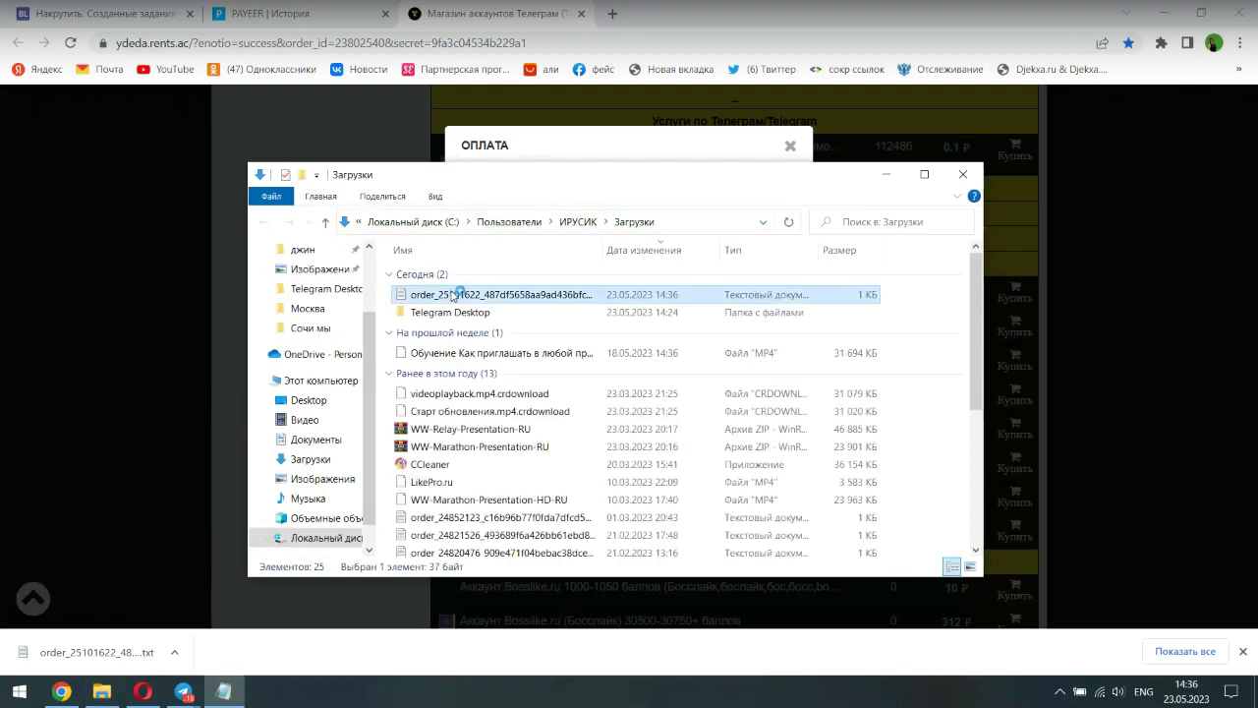
drag(380, 118, 144, 119)
right_click(146, 119)
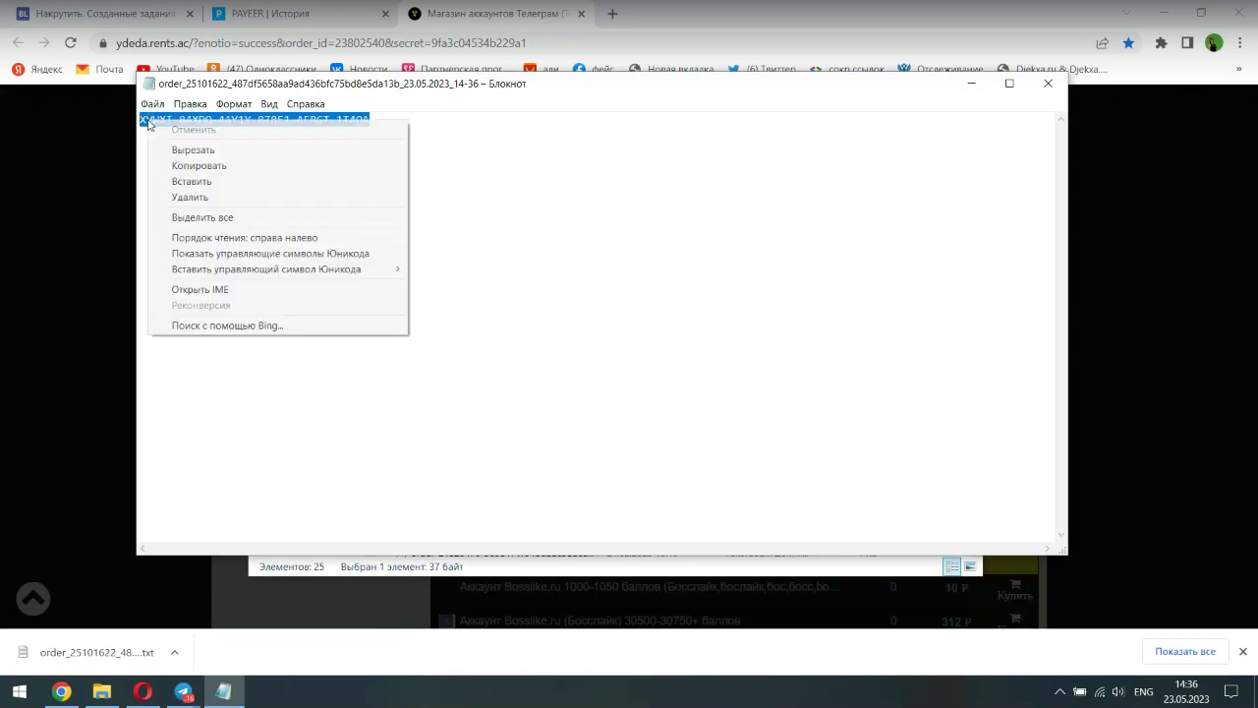
click(175, 167)
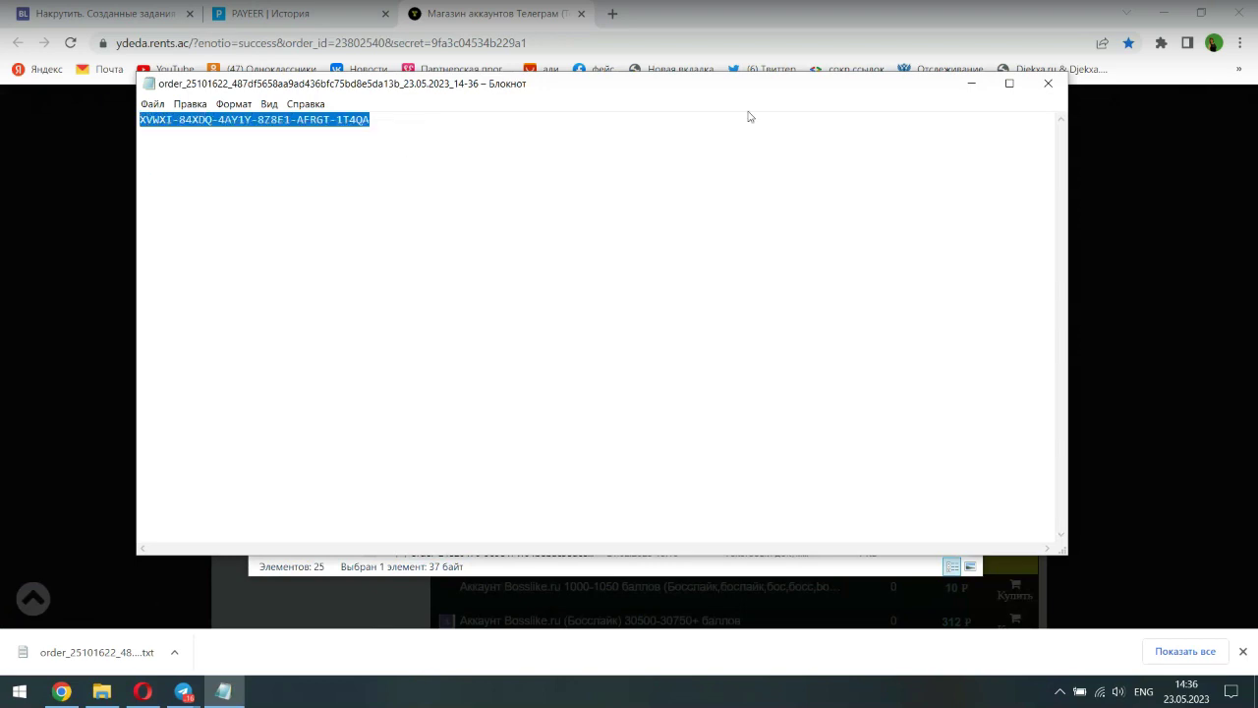
click(969, 88)
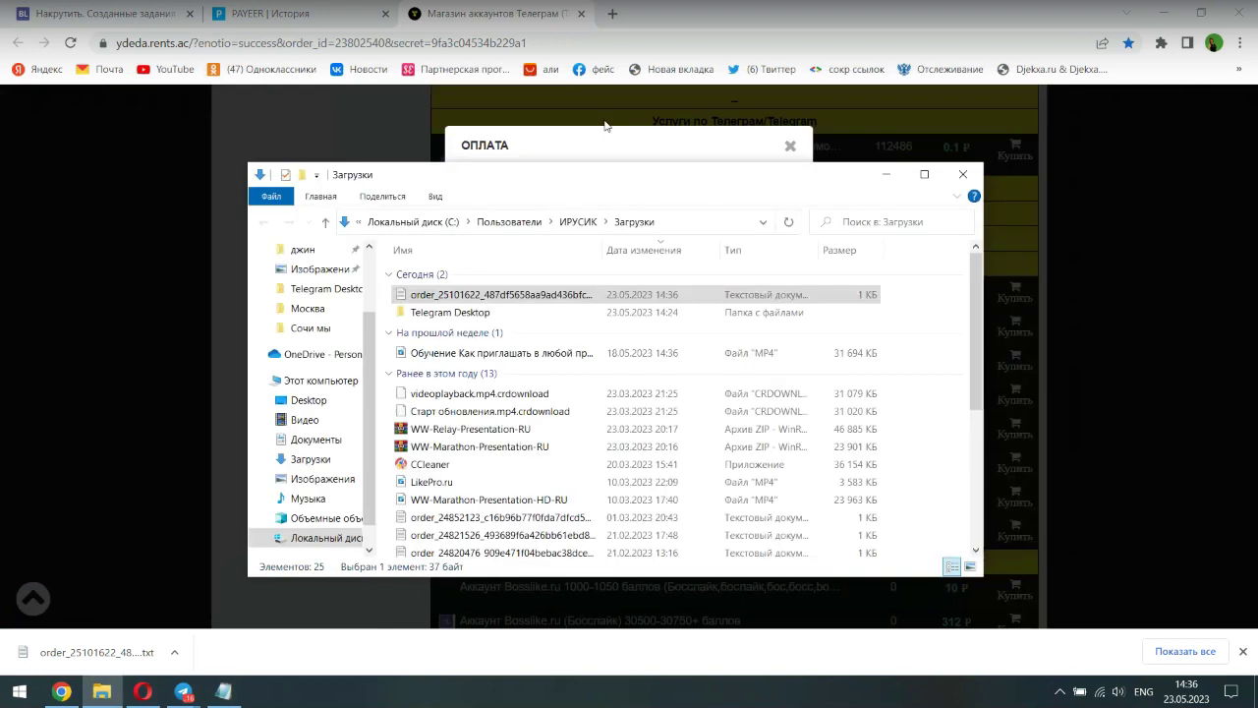
- Open Bosslike's balance top-up page on the coupon activation option
click(122, 15)
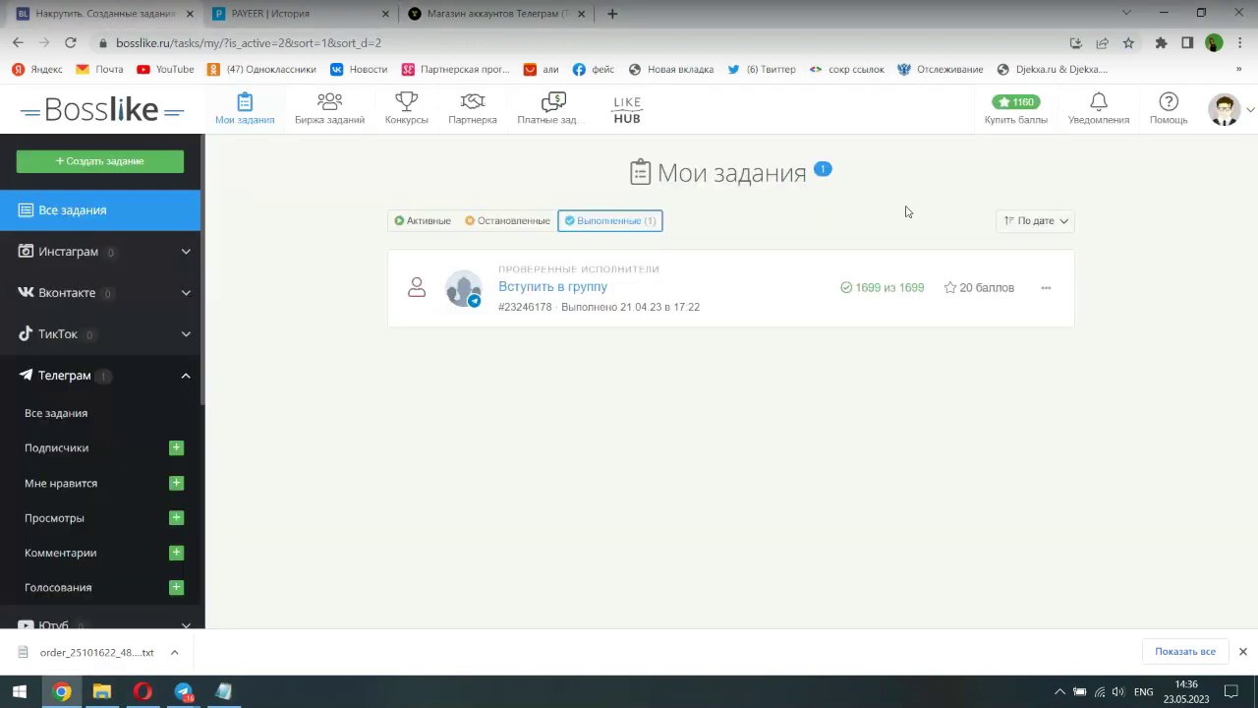
click(1003, 112)
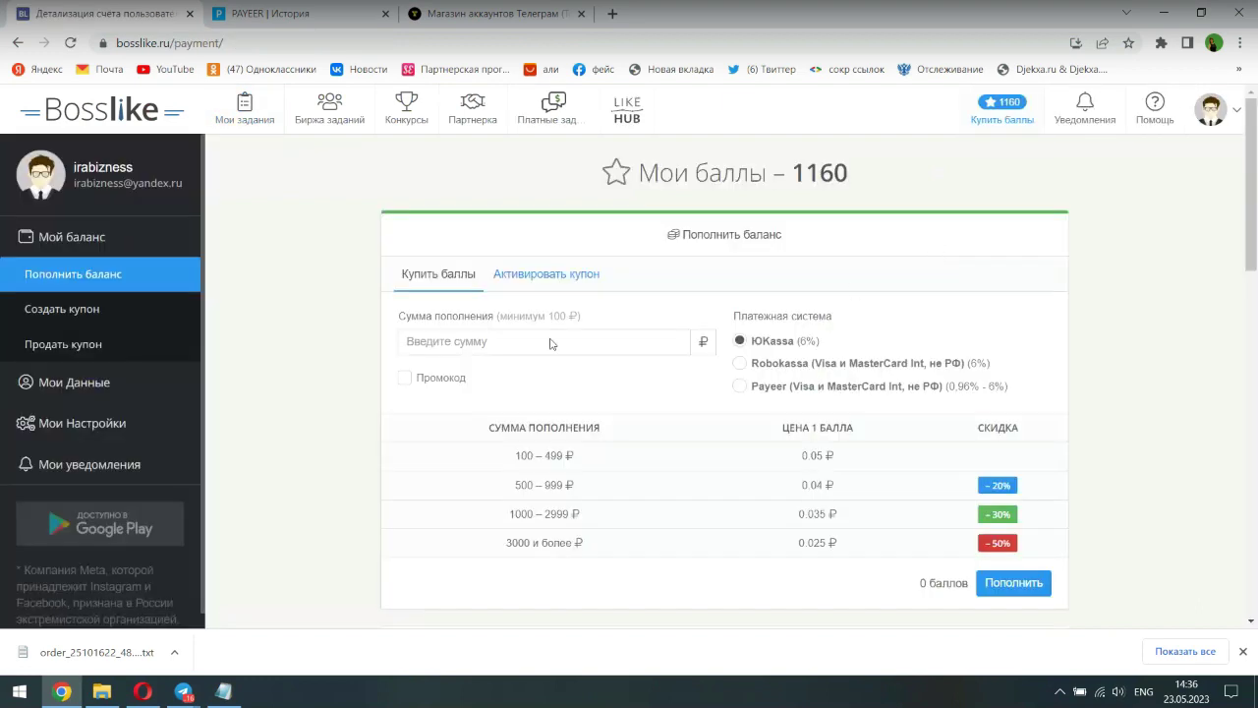
click(520, 276)
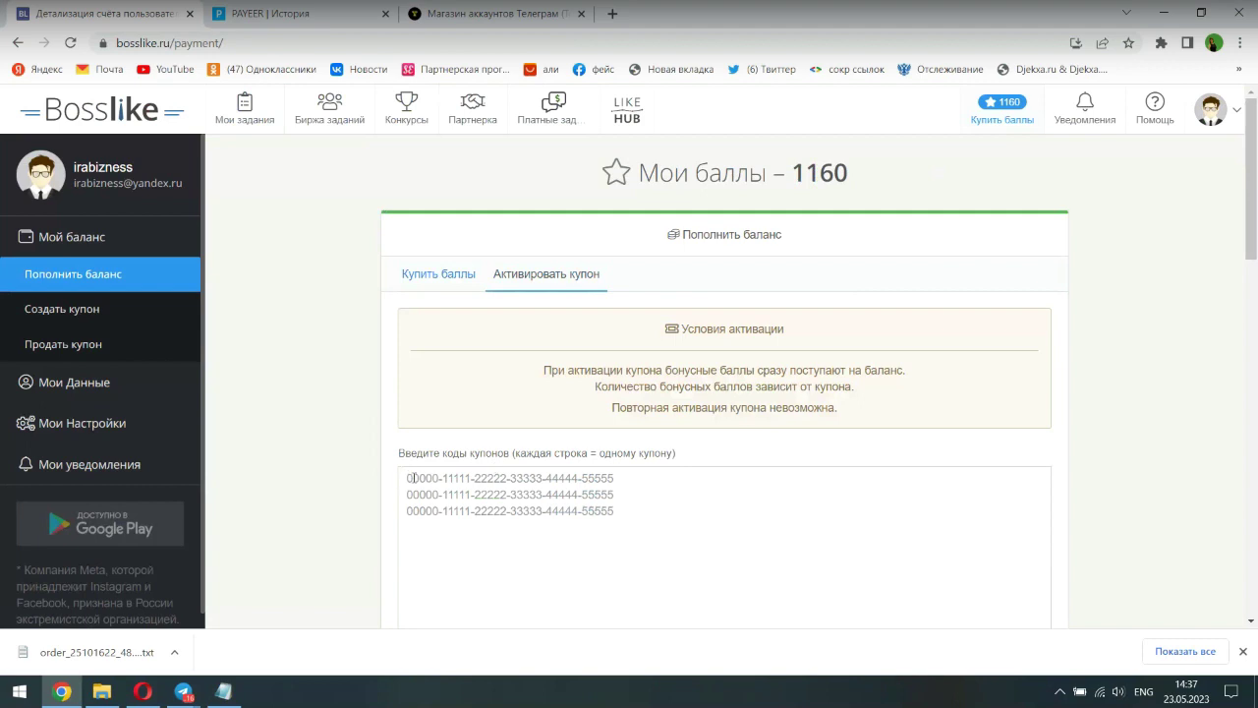
- Paste and activate the coupon code, then reload to see the balance of 11160 points
click(413, 479)
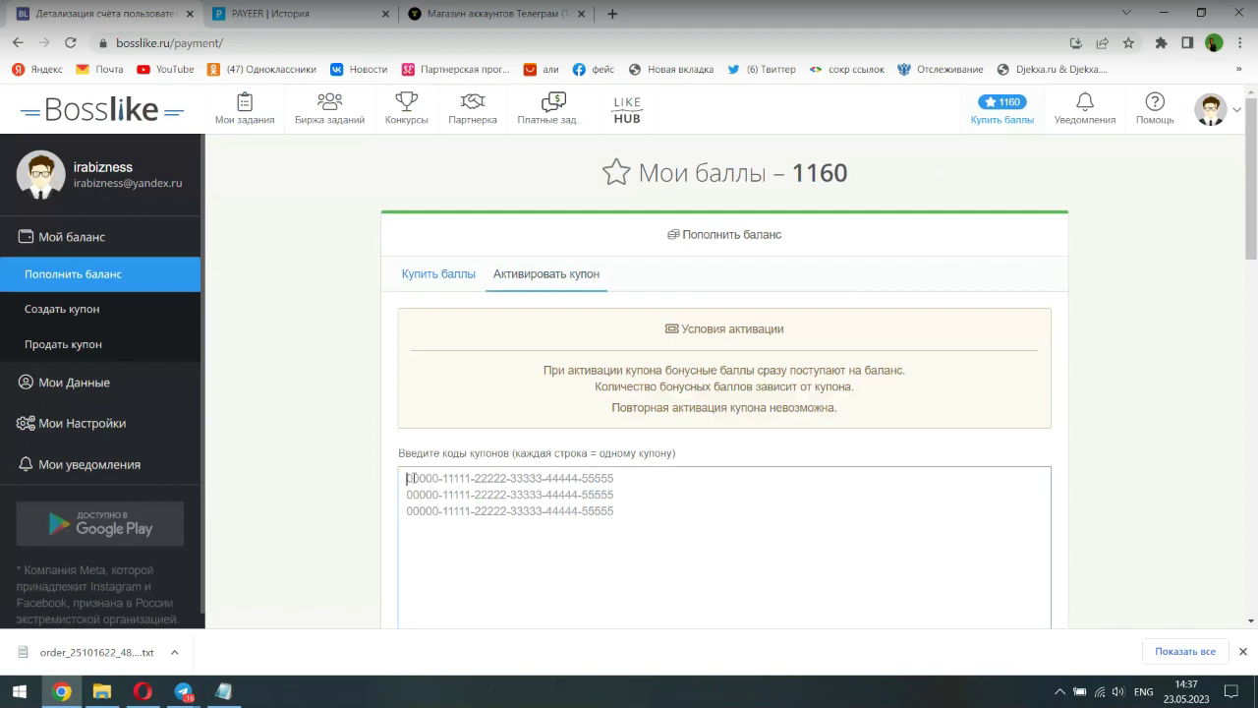
right_click(410, 478)
click(478, 348)
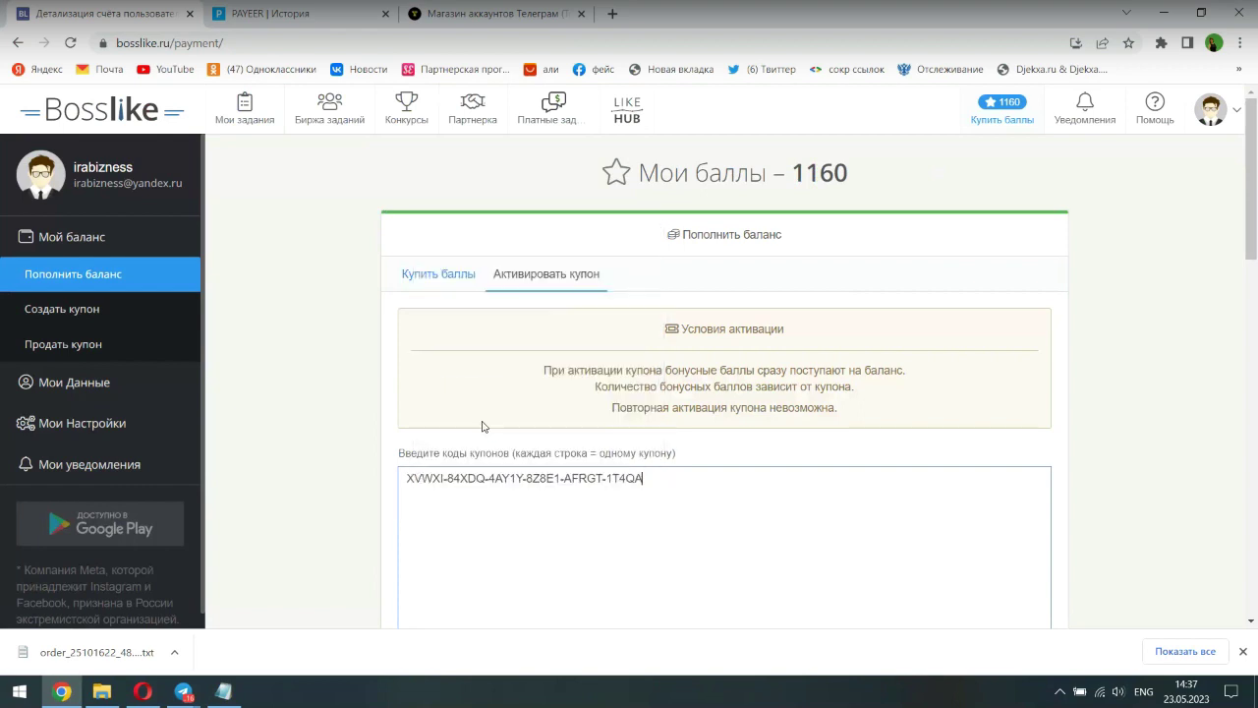
scroll(630, 528, down, 2)
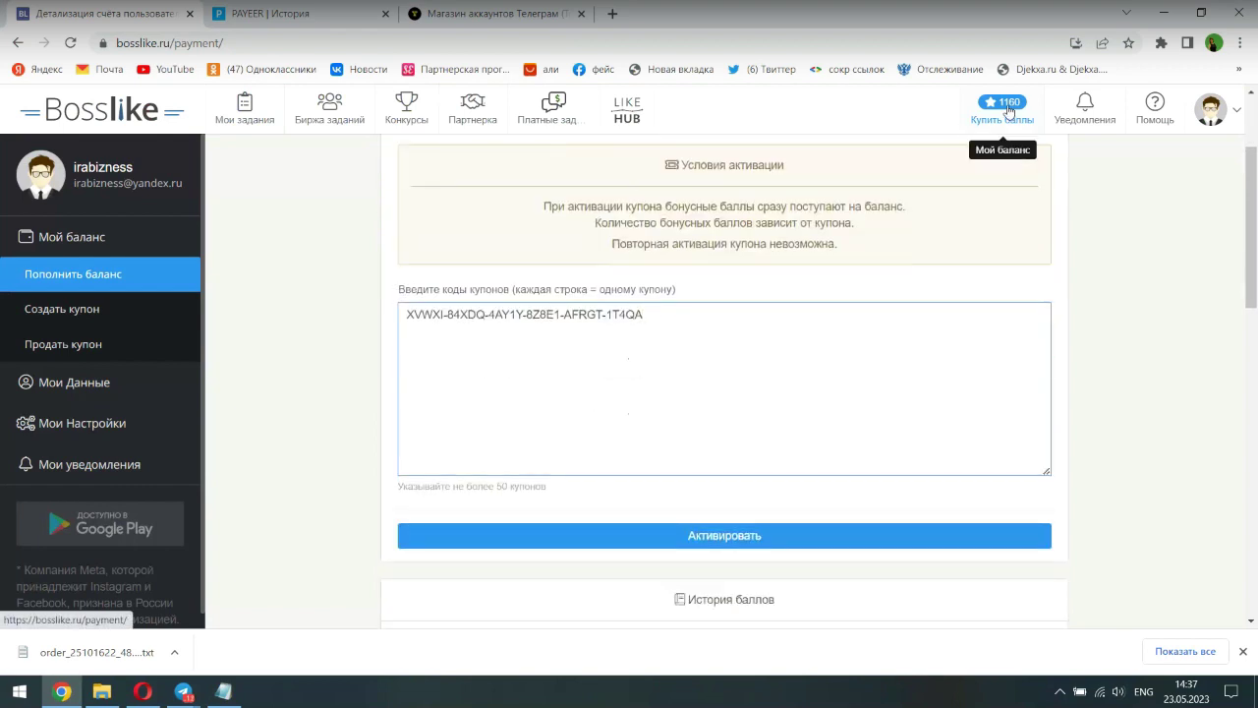
click(679, 535)
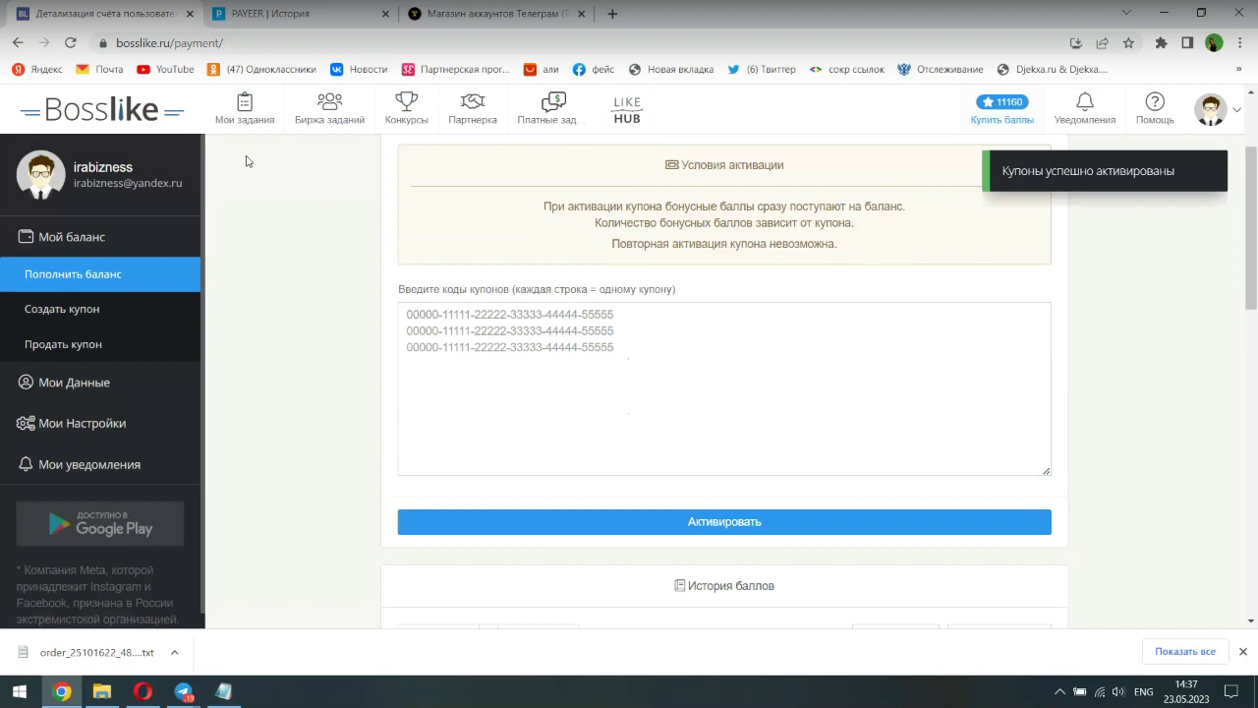
click(70, 44)
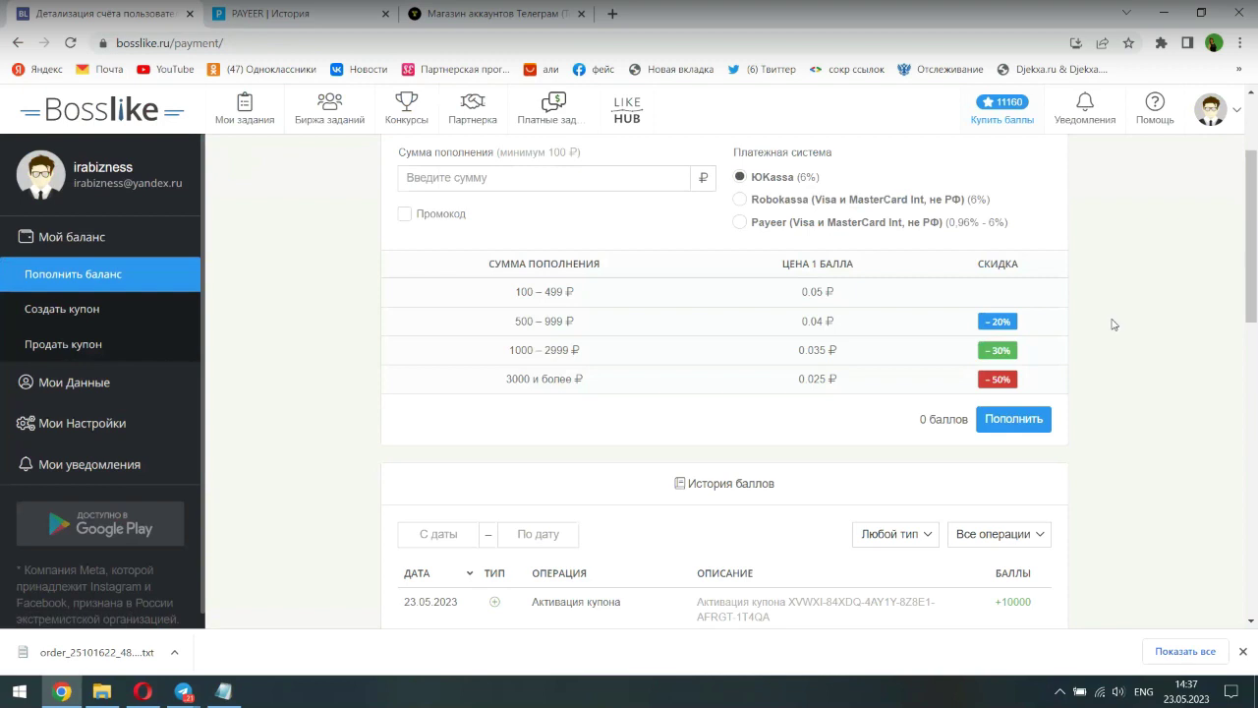
scroll(1114, 324, up, 2)
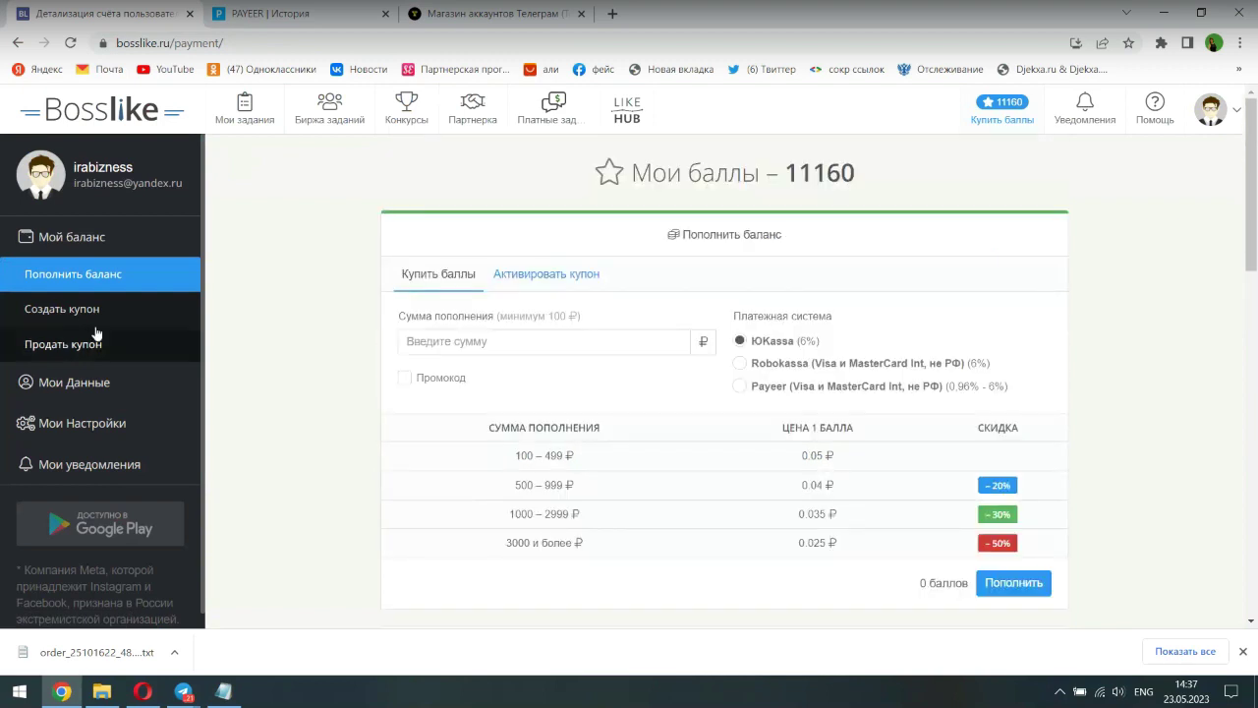
- Open the completed «Вступить в группу» task for editing and choose fast verified performers
click(234, 116)
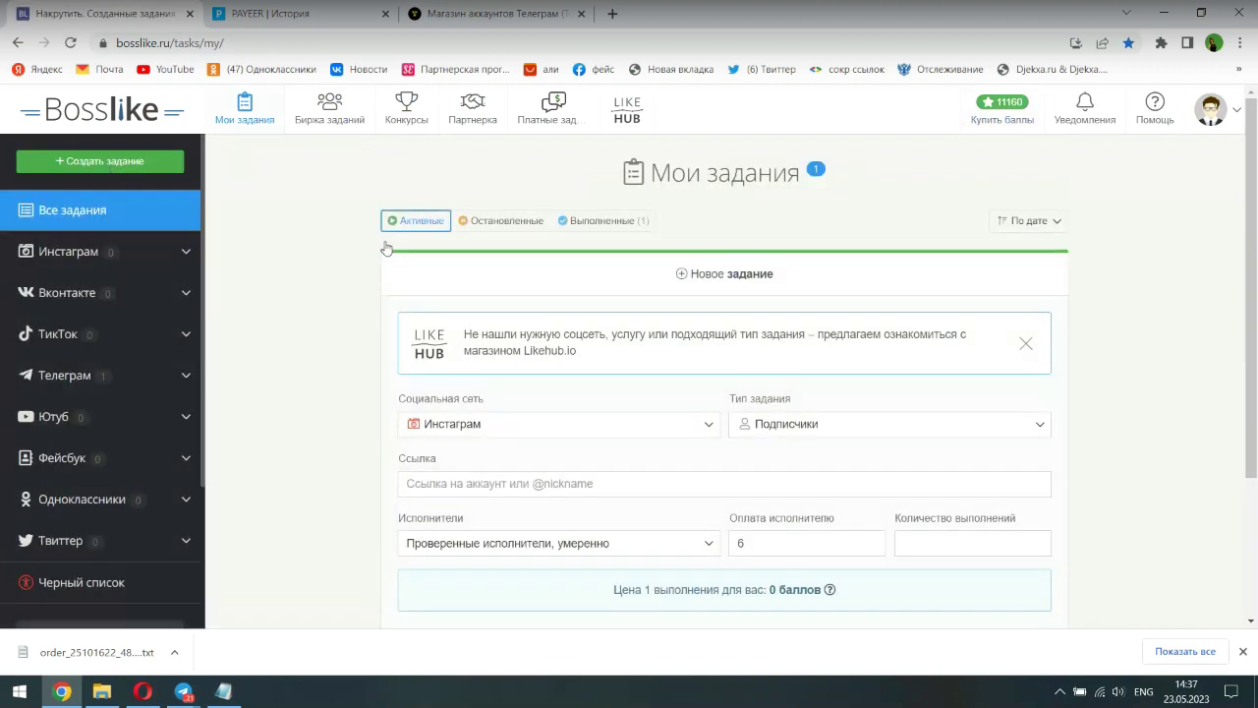
click(570, 222)
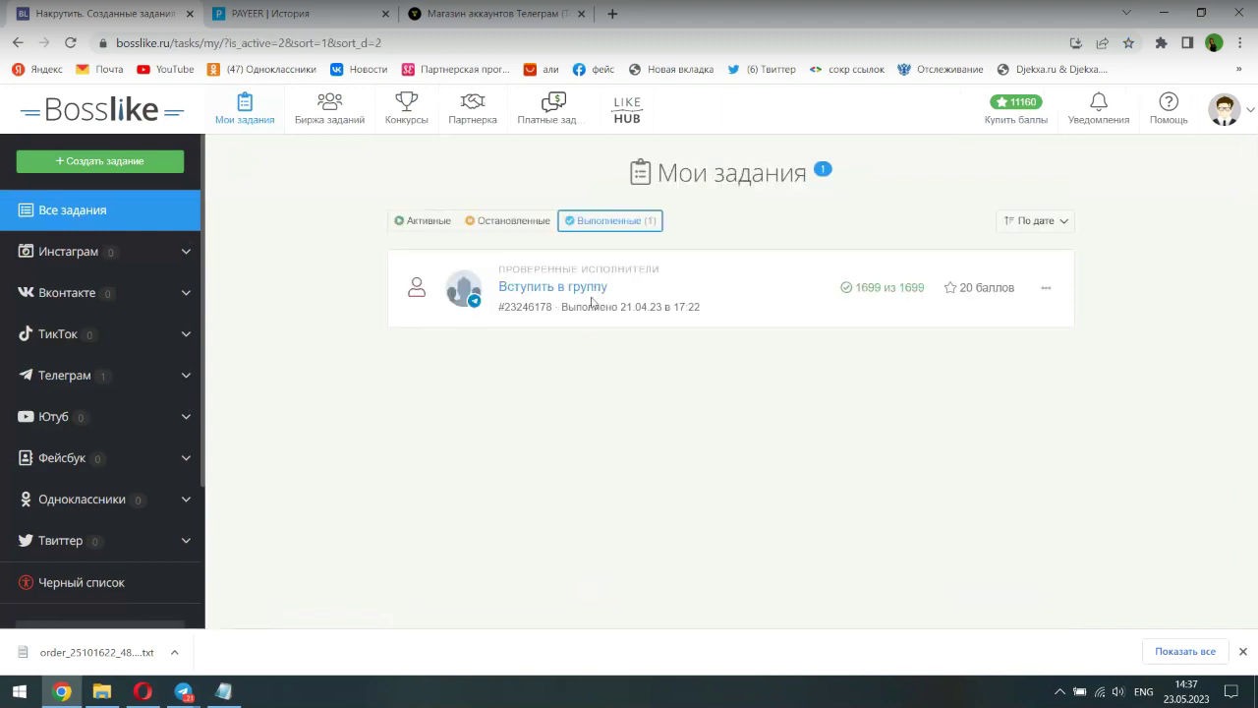
click(1046, 288)
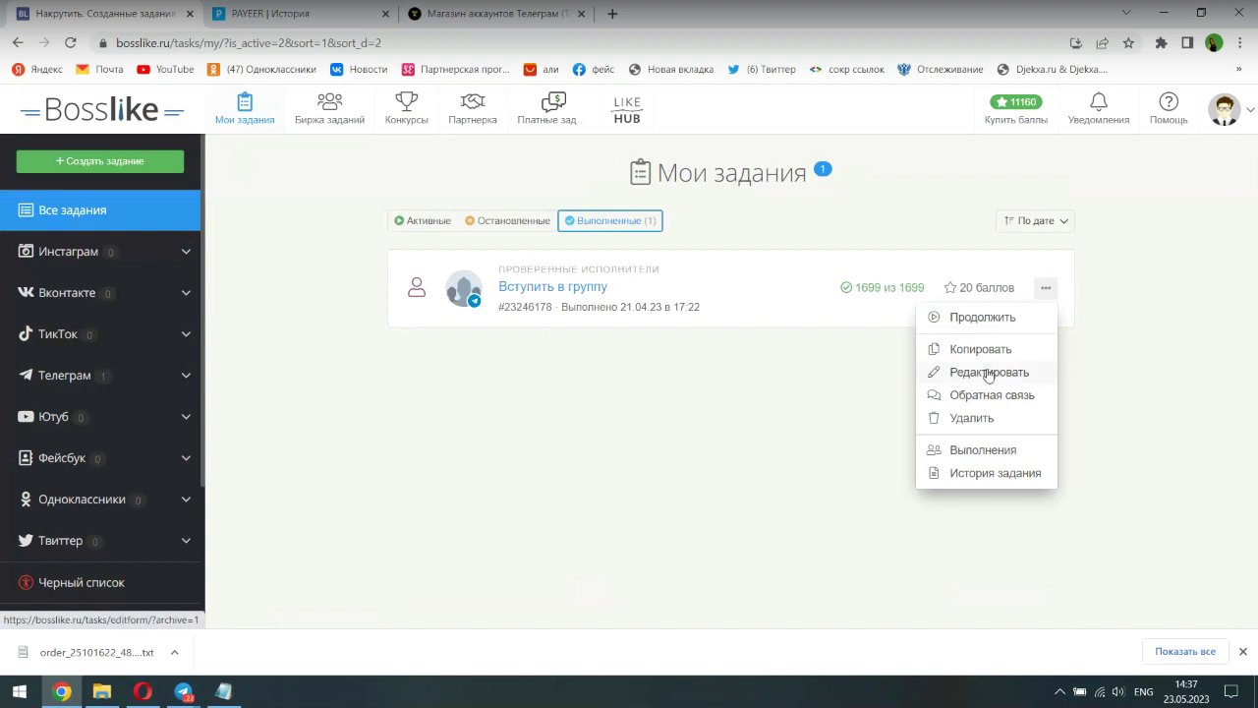
click(989, 372)
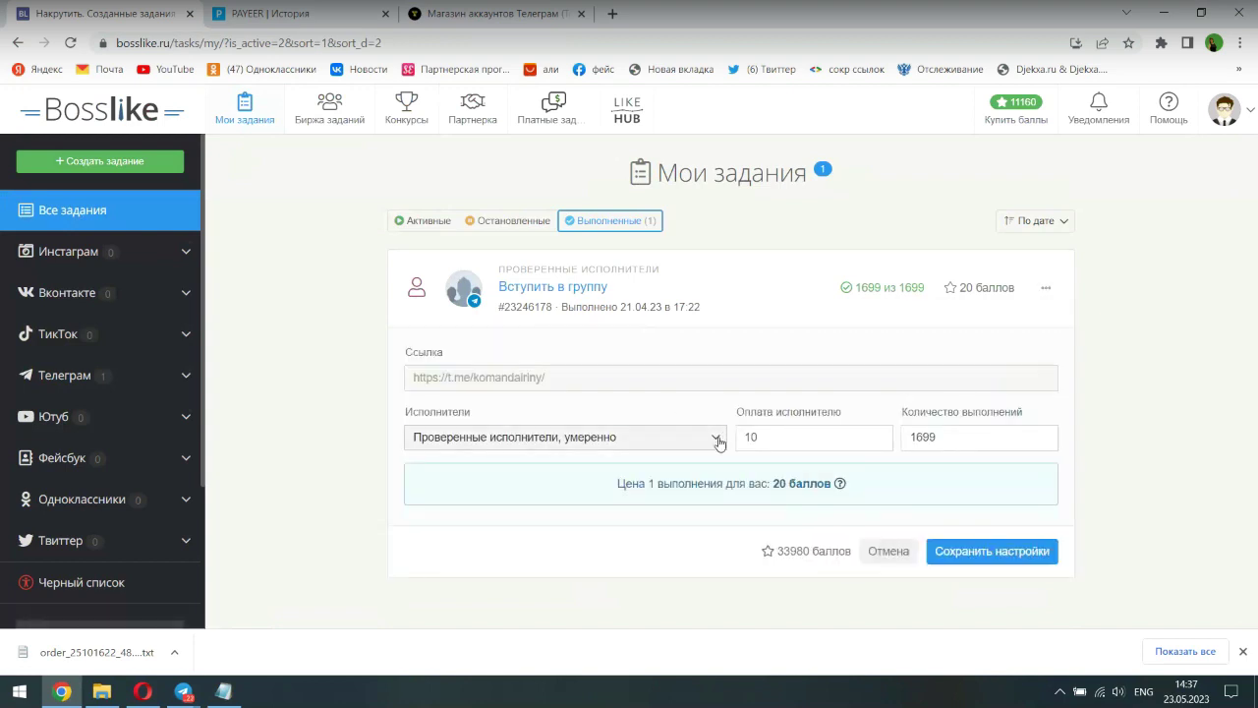
click(716, 439)
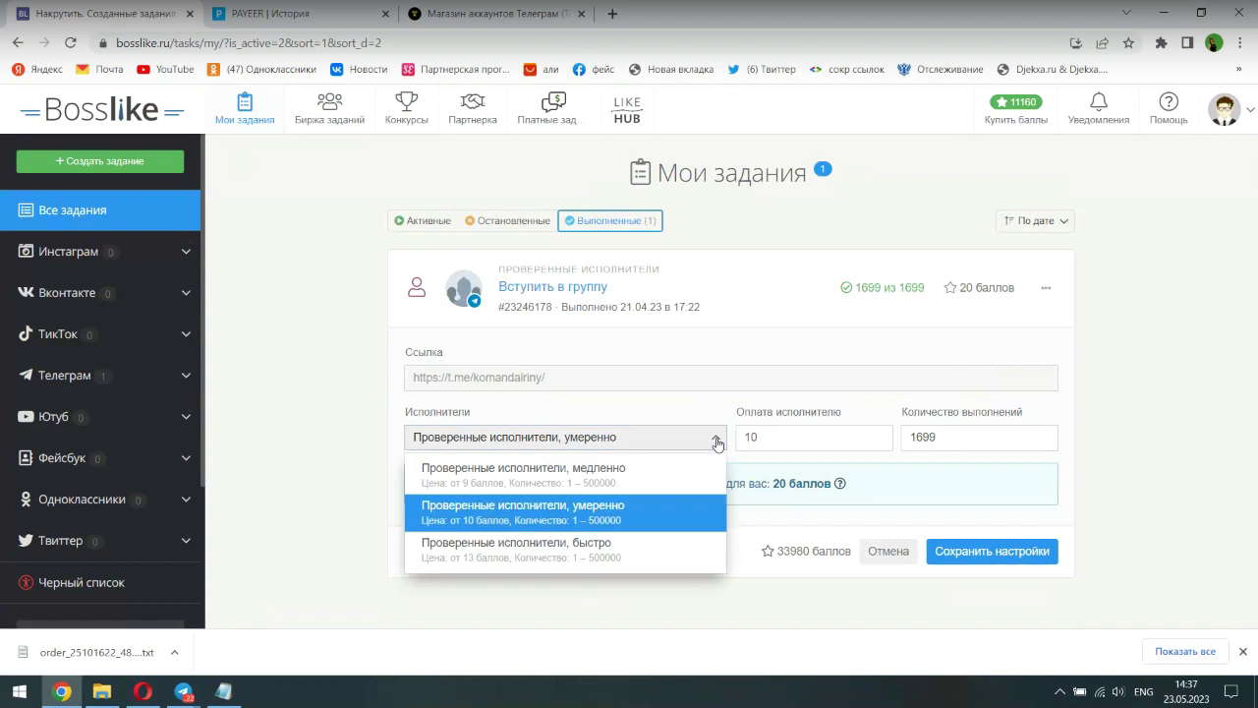
click(599, 555)
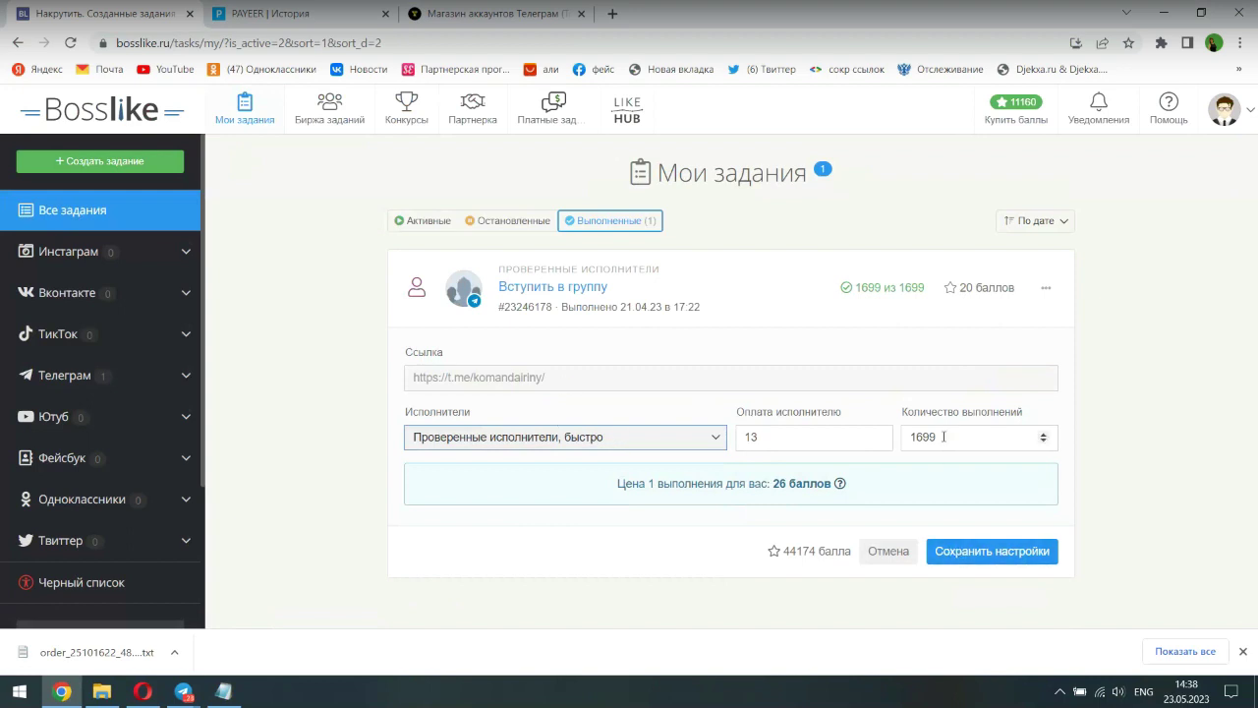
- Set the task's completion count to 1700, correcting an initial 500, and save the settings
drag(943, 437, 909, 435)
text(500)
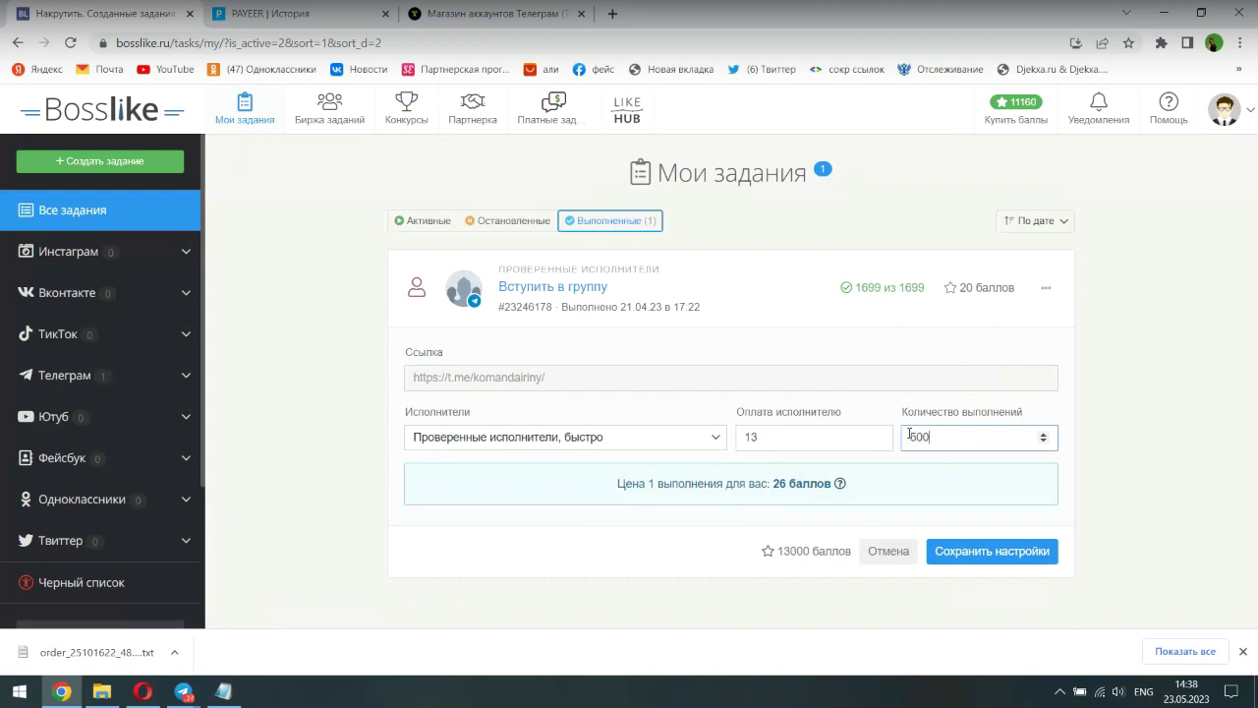
click(956, 554)
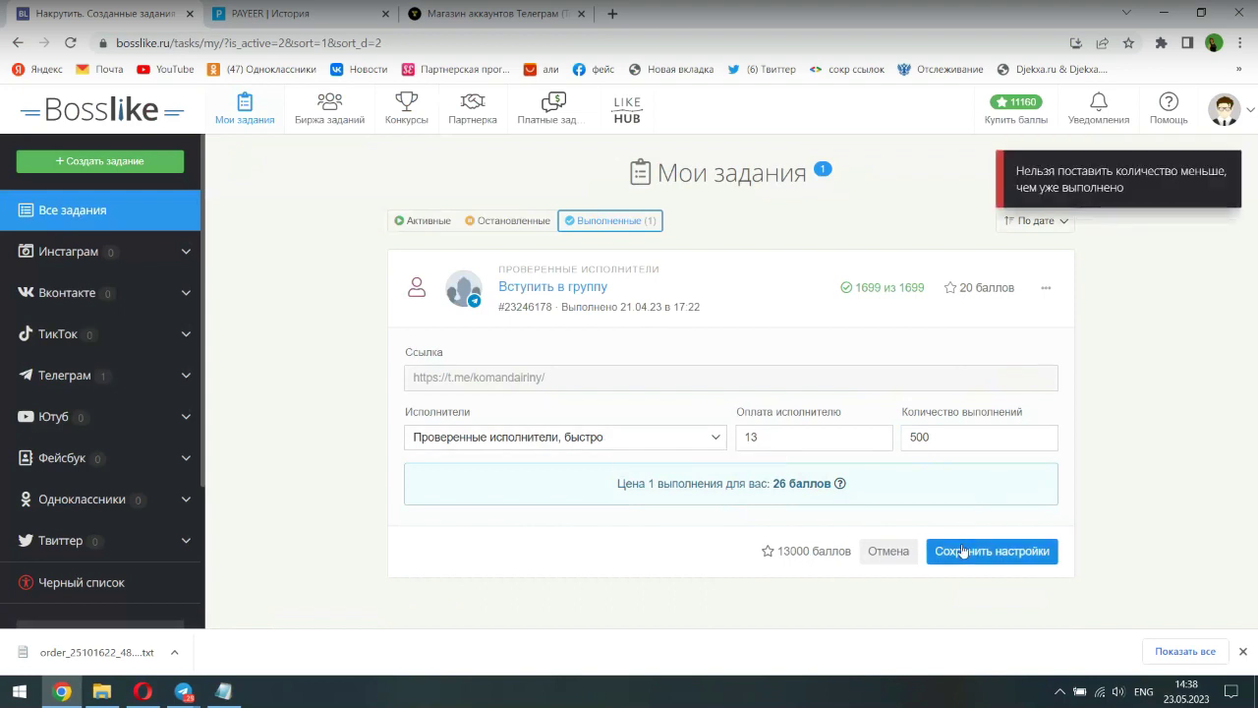
click(943, 435)
drag(943, 439, 912, 439)
text(17)
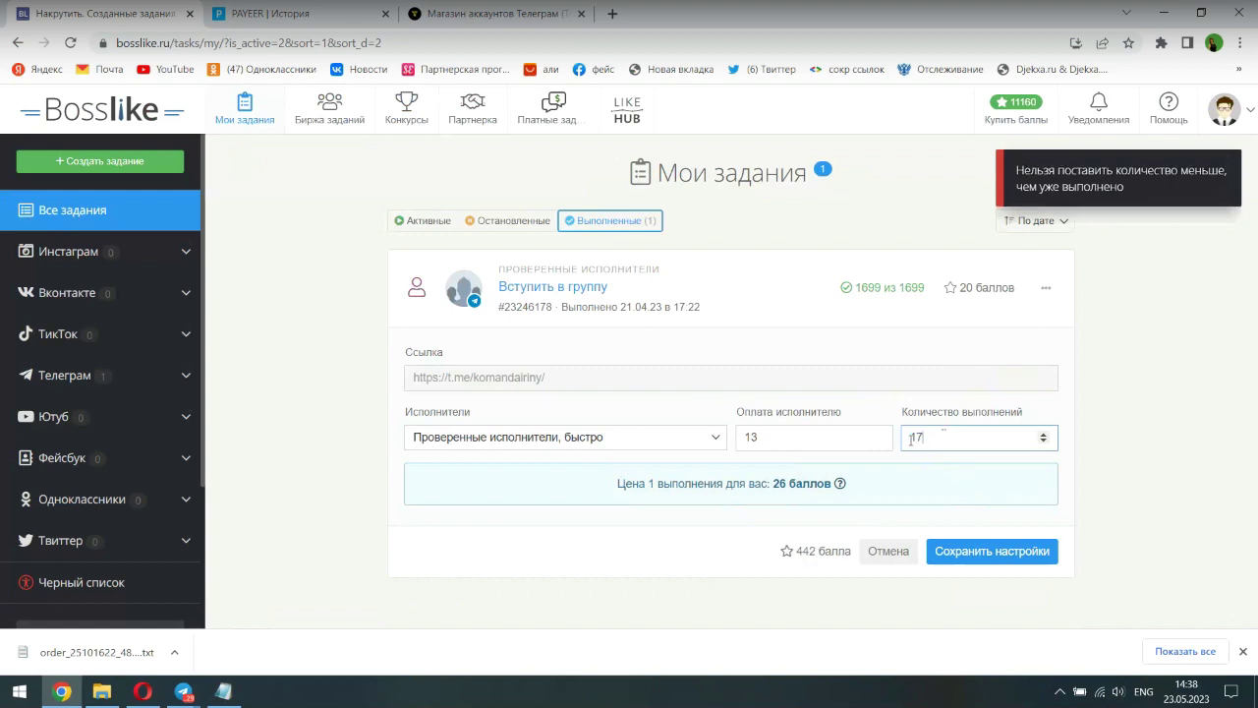
text(00)
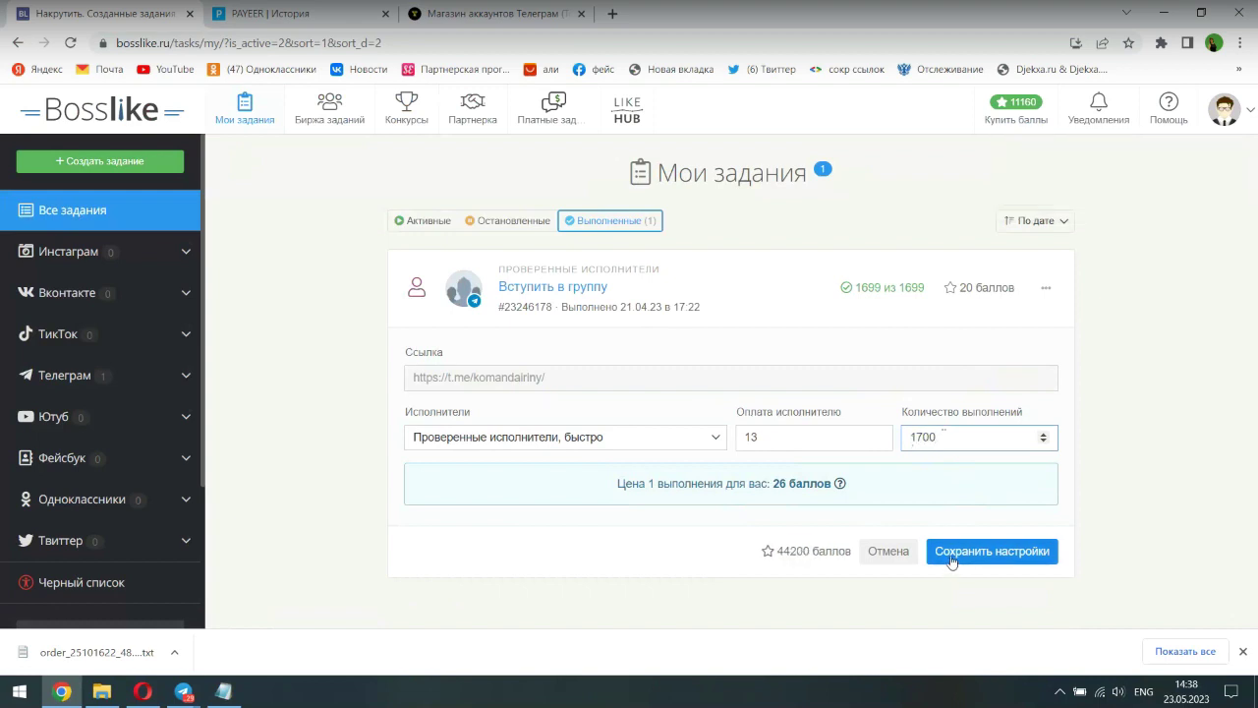
click(958, 553)
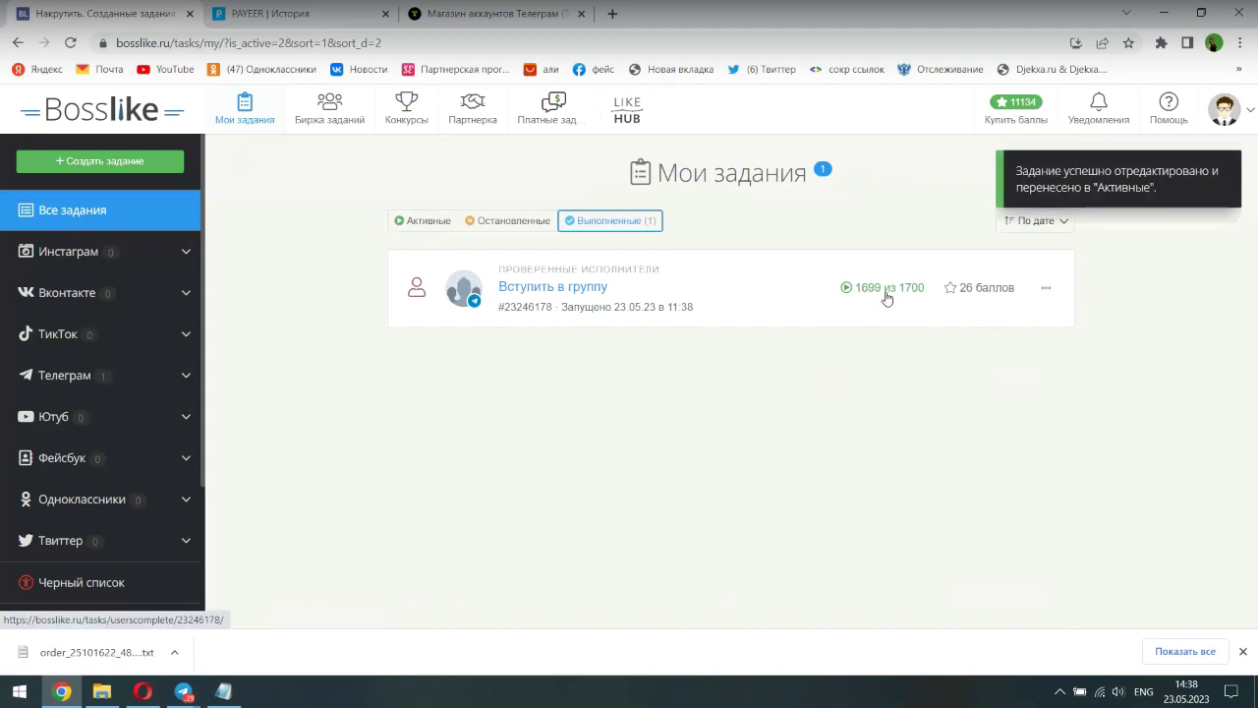
- Edit the relaunched group-join task, changing its completion count from 1700 to 2000, and save
click(1044, 289)
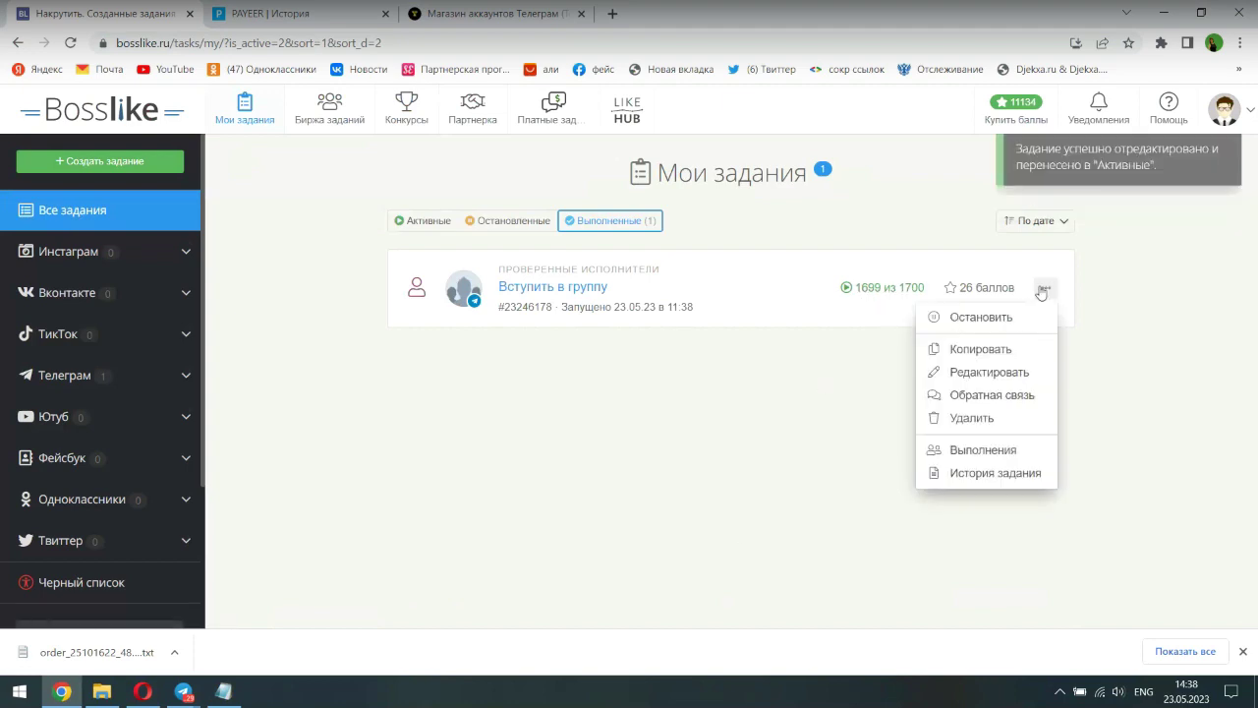
click(953, 372)
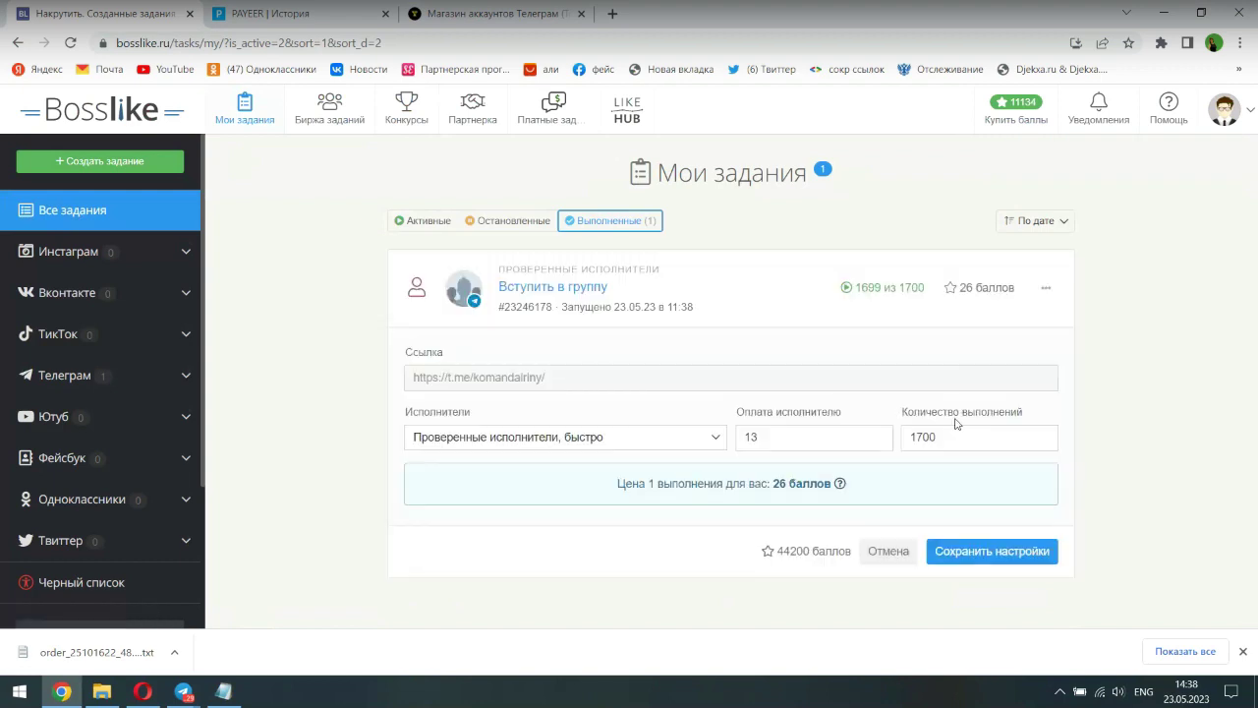
double_click(950, 441)
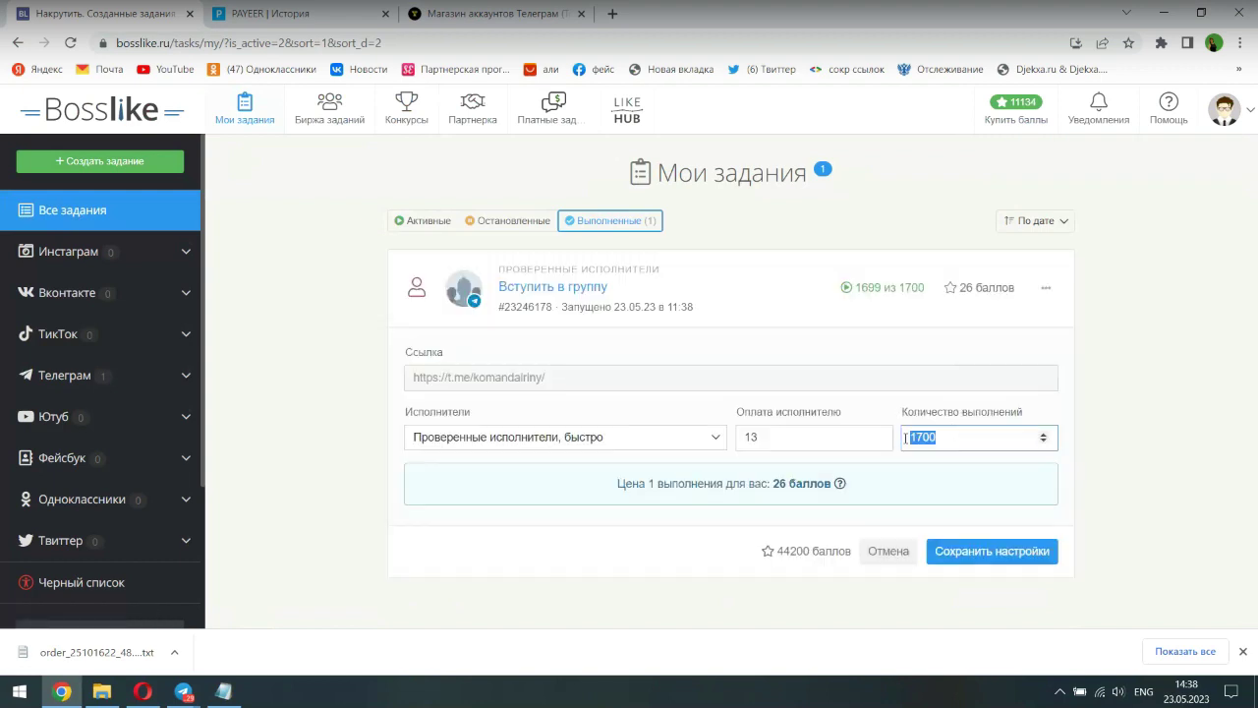
text(2000)
click(957, 552)
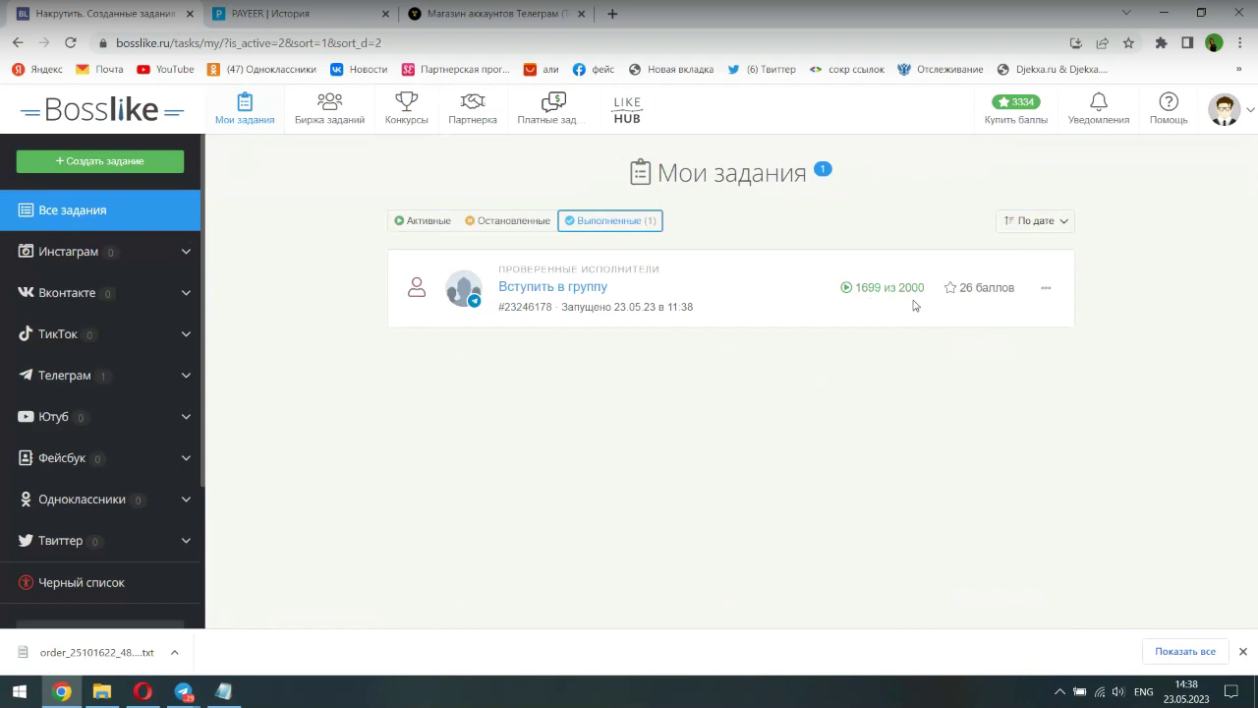
click(185, 692)
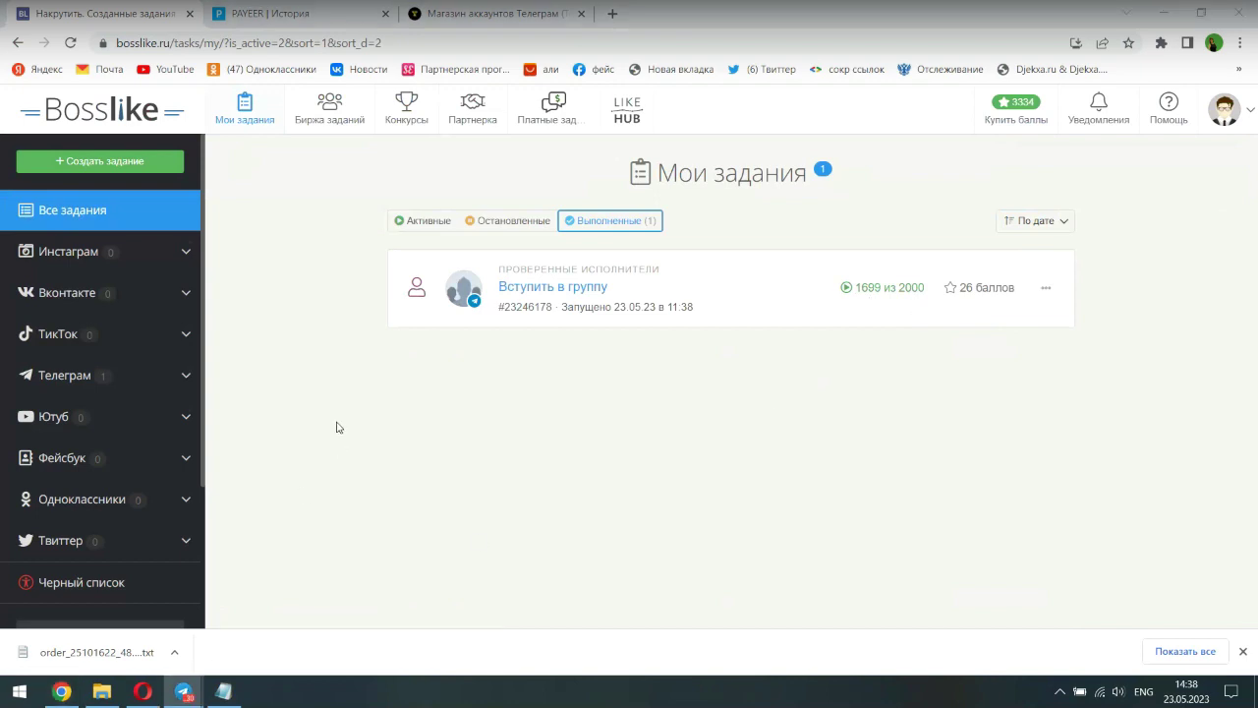
- Open the '1 линия Джин мани' group chat and bring up its ongoing video call
click(423, 207)
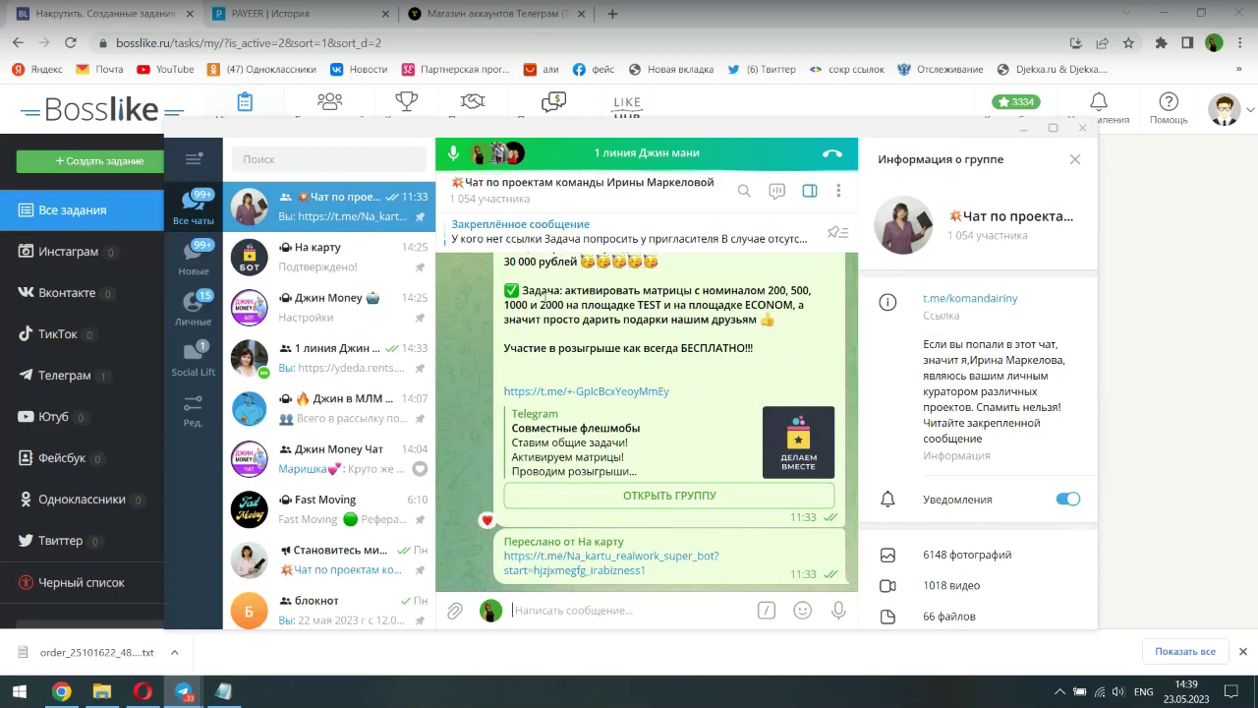
click(346, 363)
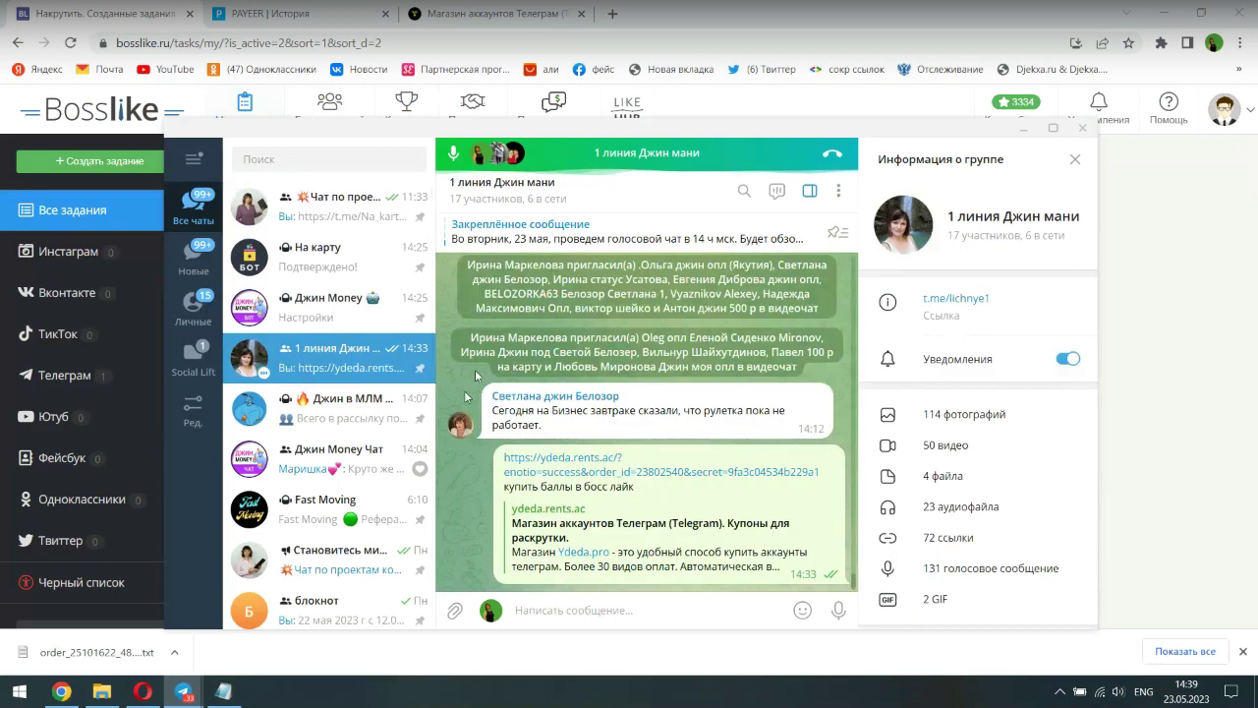
click(639, 152)
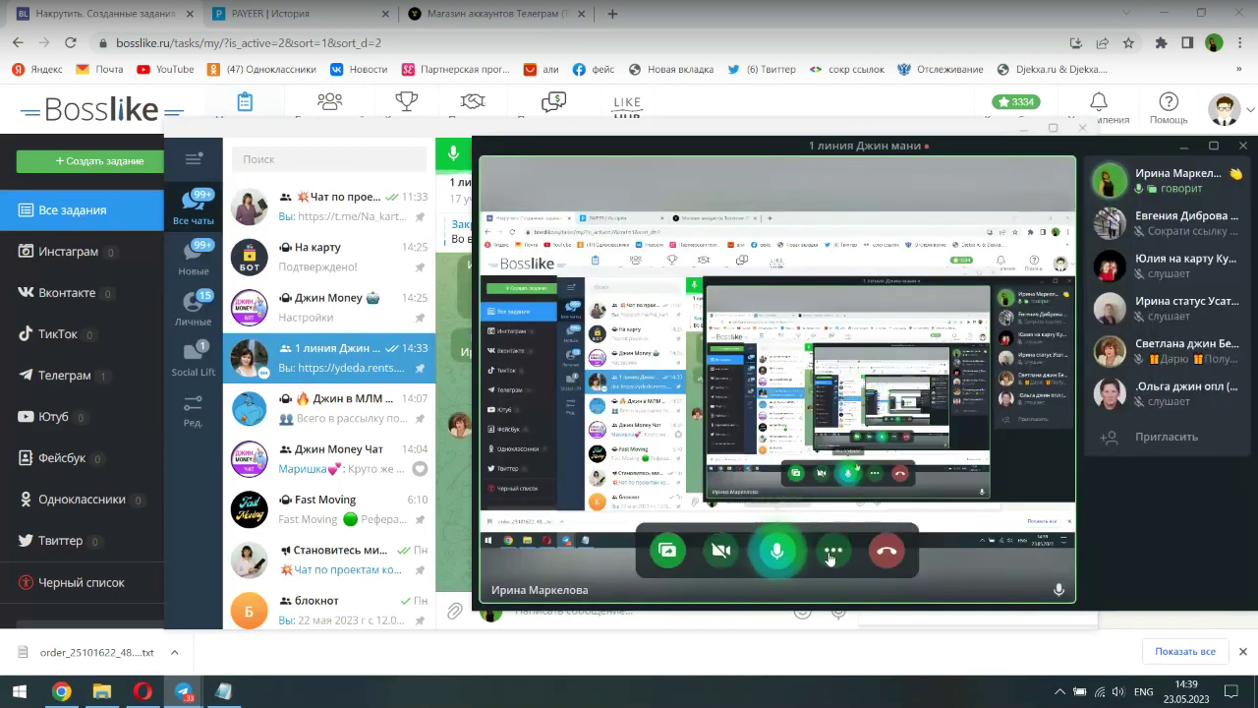